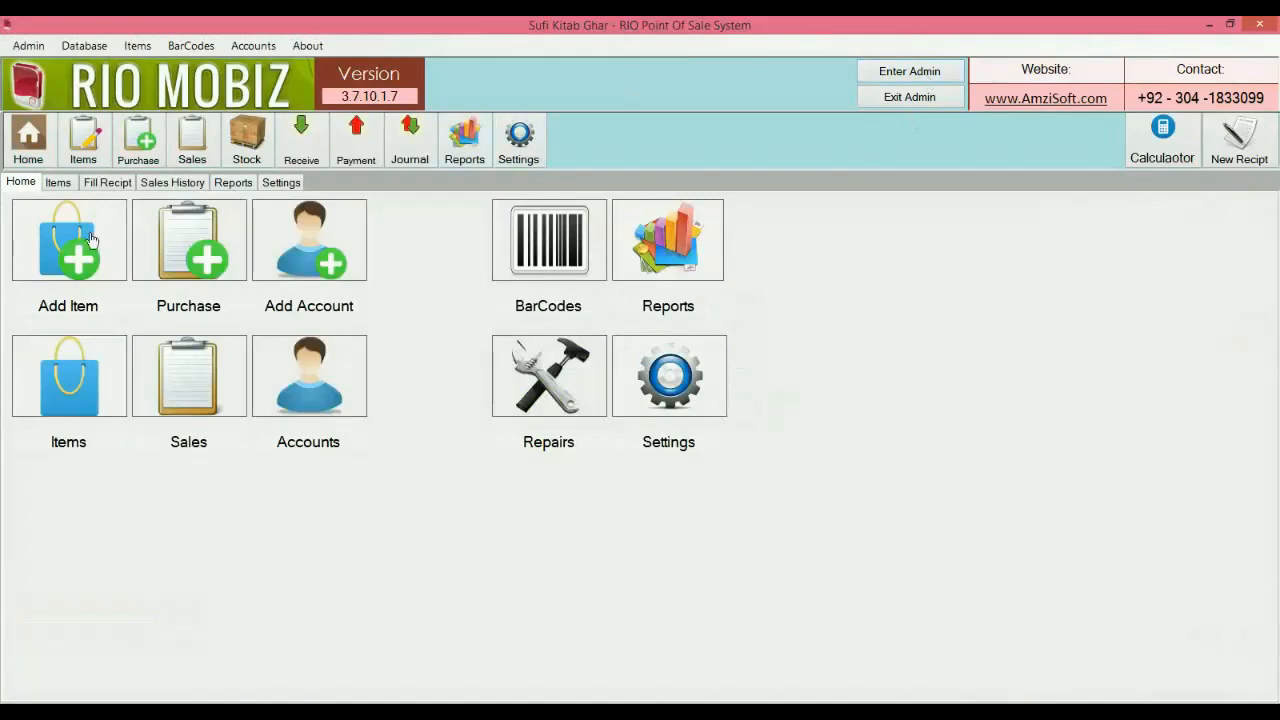
Start a new item named Galaxy Note 9 in the Android Flagship category.
click(90, 239)
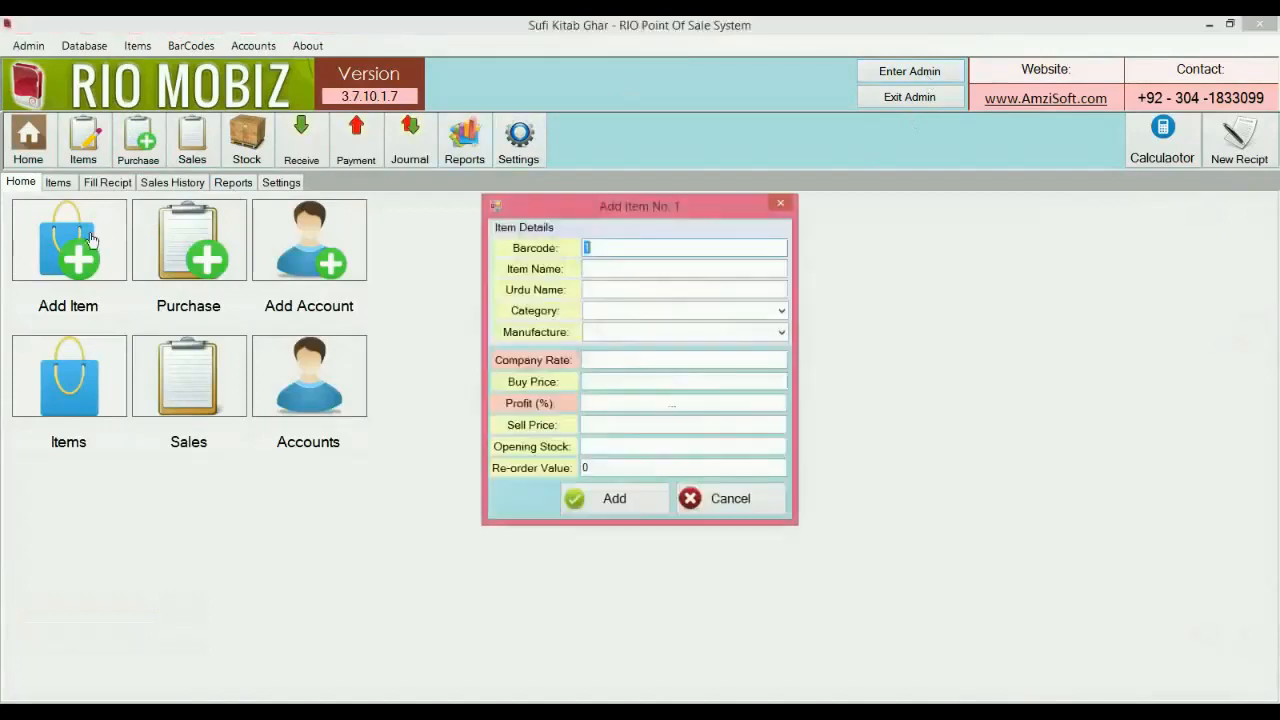
click(595, 265)
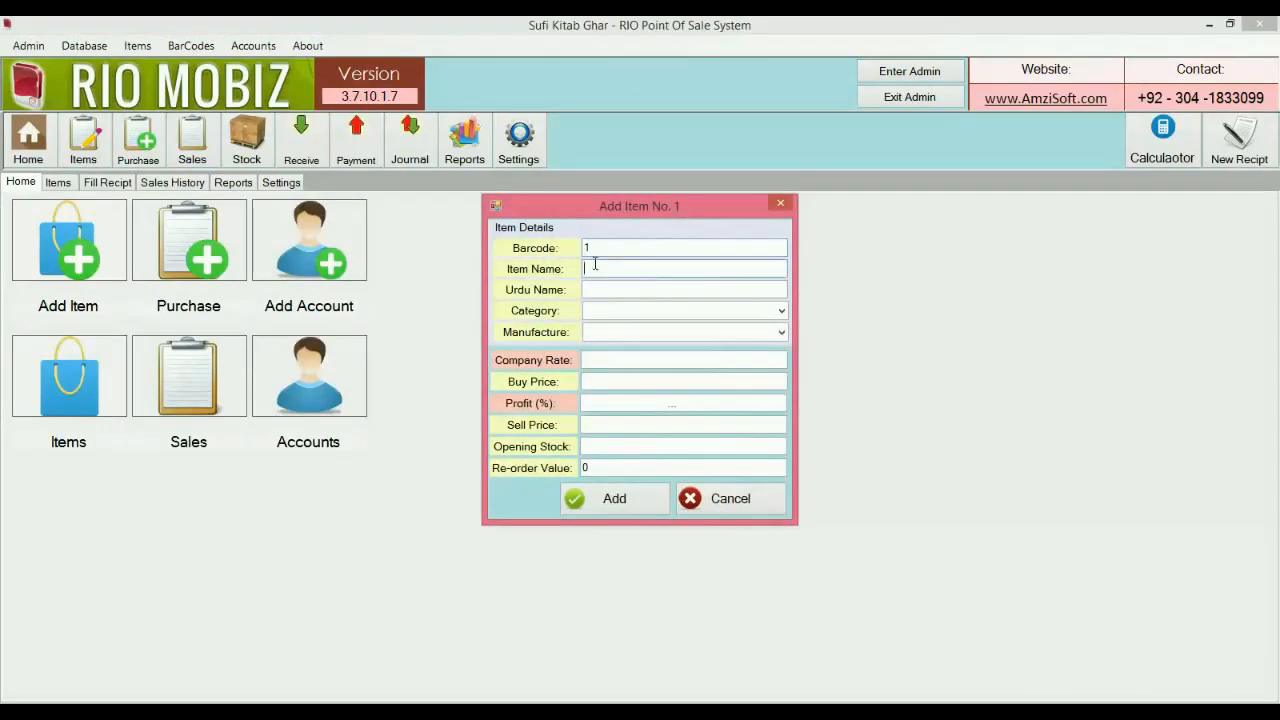
text(Galaxy Note 9)
click(720, 290)
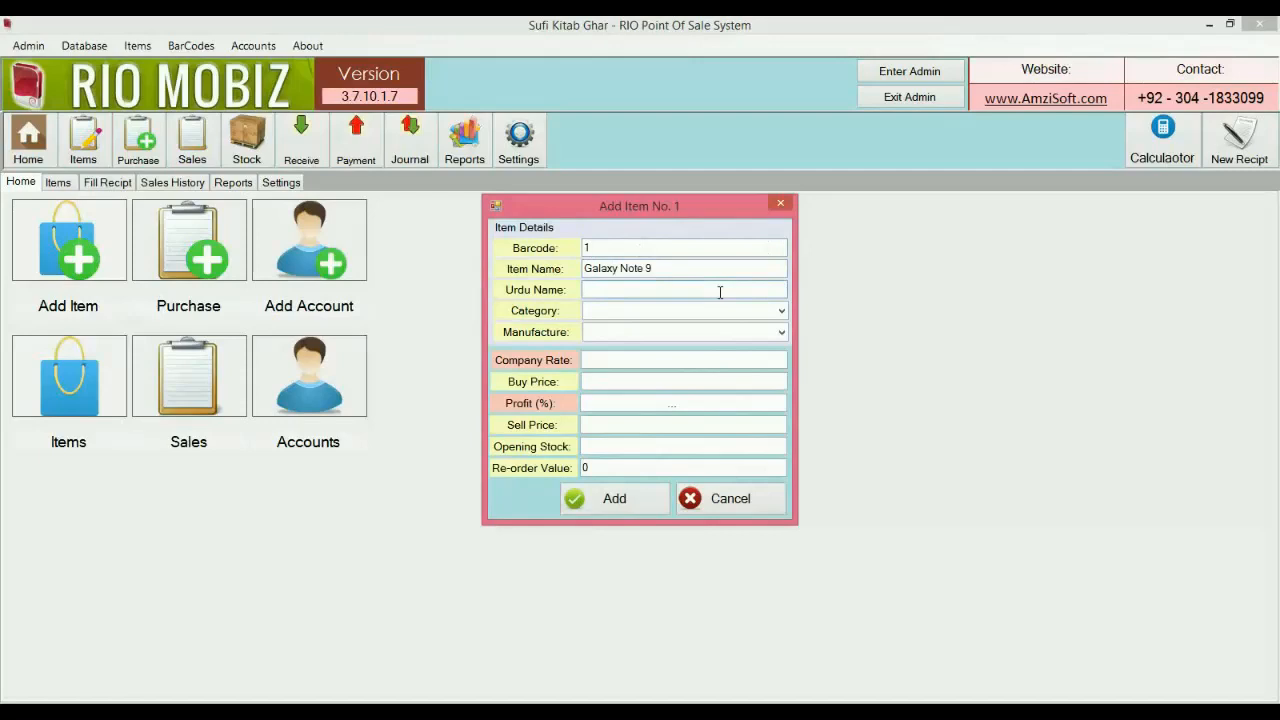
click(704, 310)
text(Android Fl)
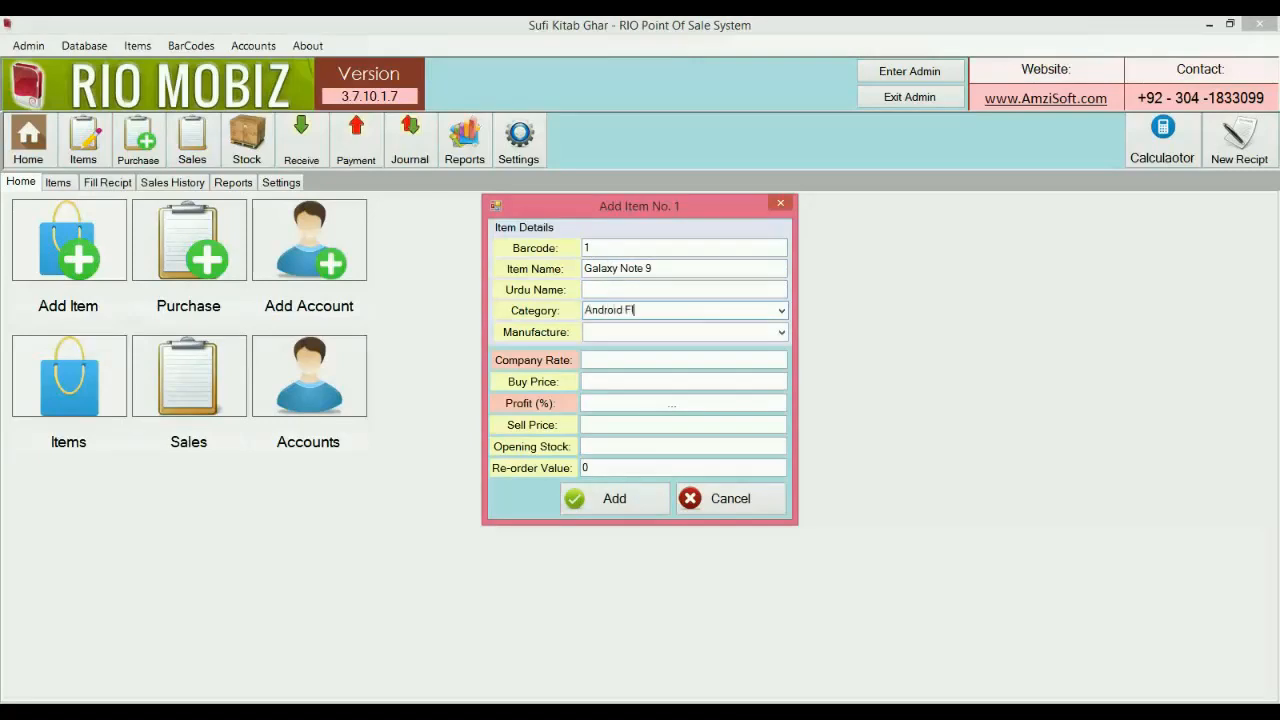
text(agship)
key(Tab)
Enter manufacturer Samsung, buy price 120000, sell price 135000 and opening stock 0, then save the item.
text(Samsung)
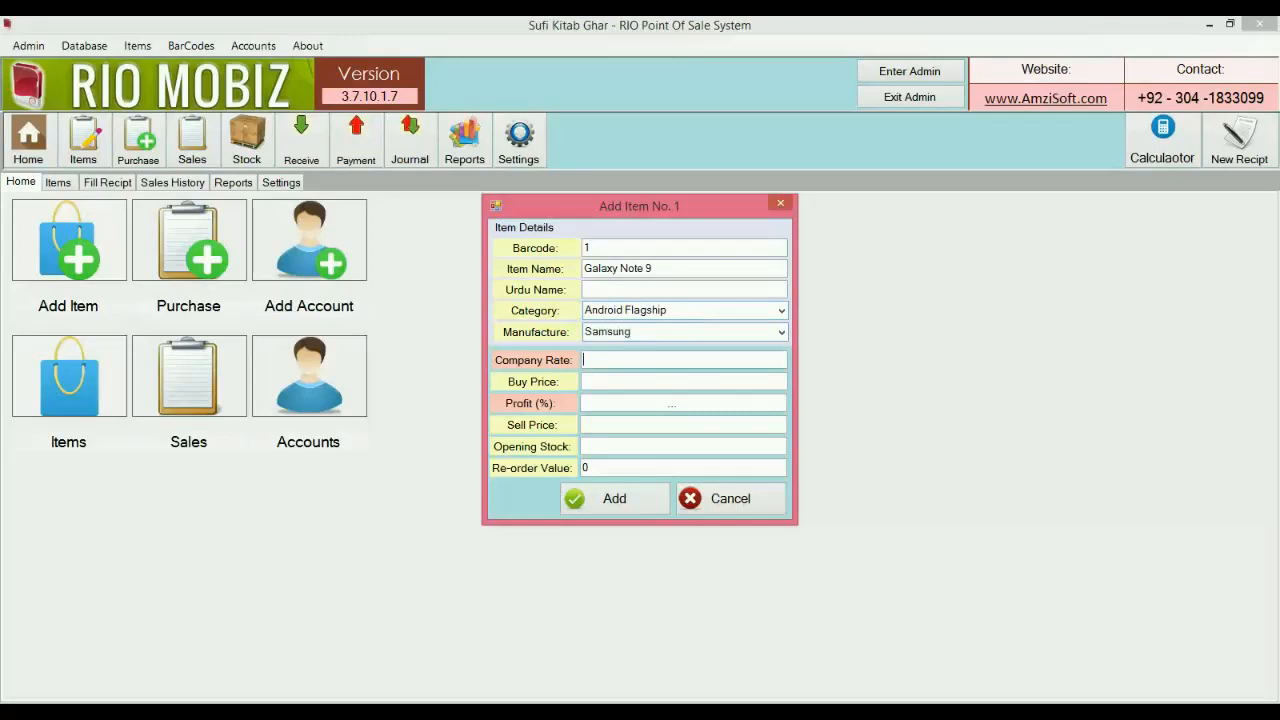
text(135000)
key(Tab)
text(120000)
key(Tab)
text(135000)
key(Tab)
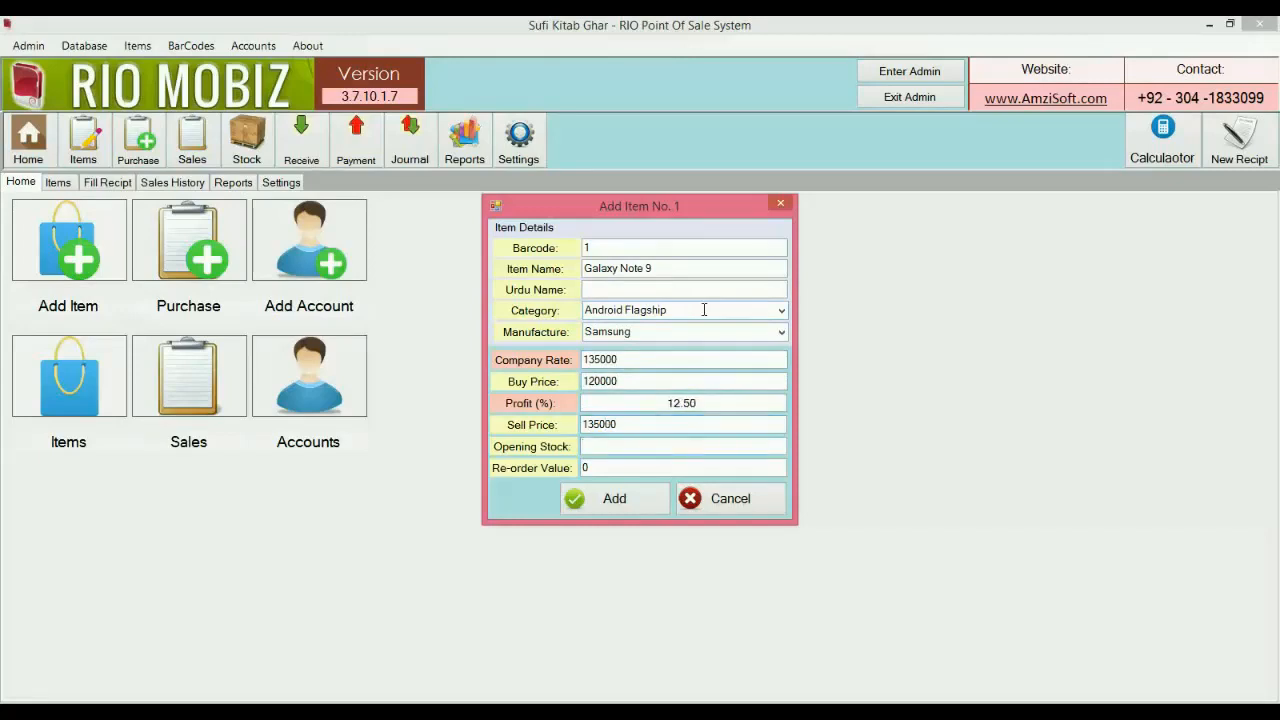
text(0)
click(616, 499)
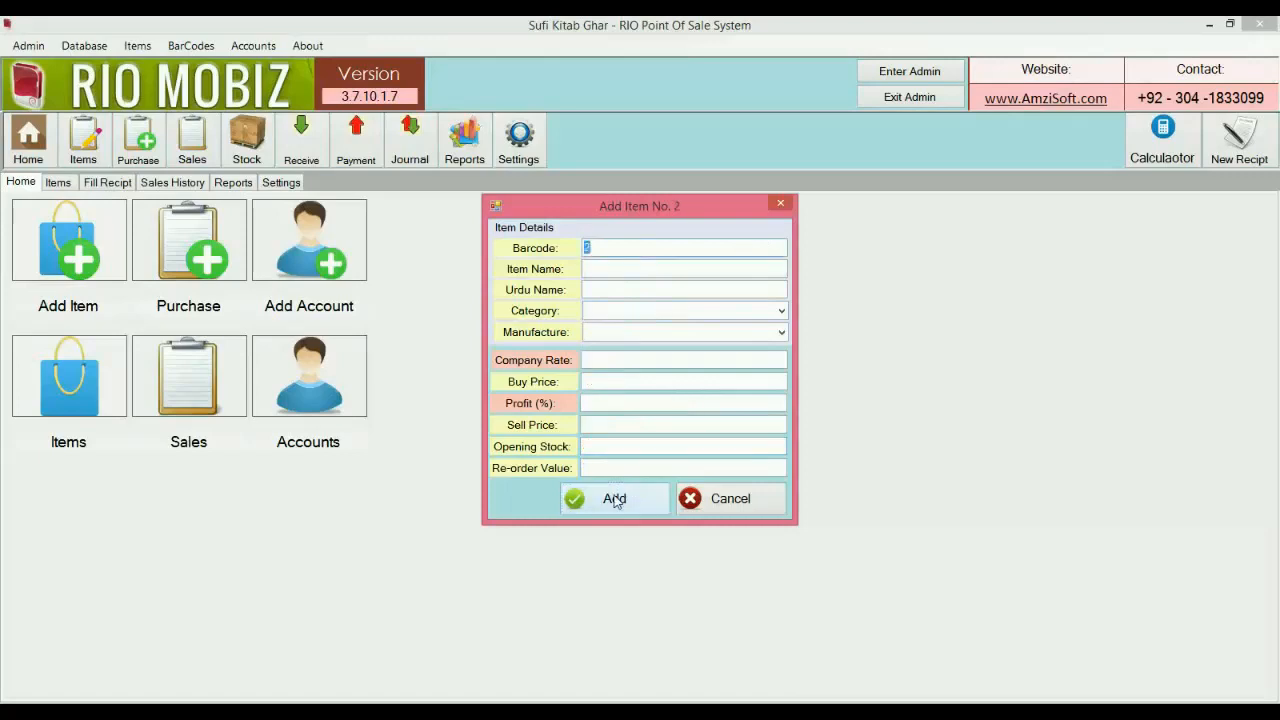
Name item 2 Galaxy J8, category Android Midrange, manufacturer Samsung.
key(Tab)
text(Galaxy J8)
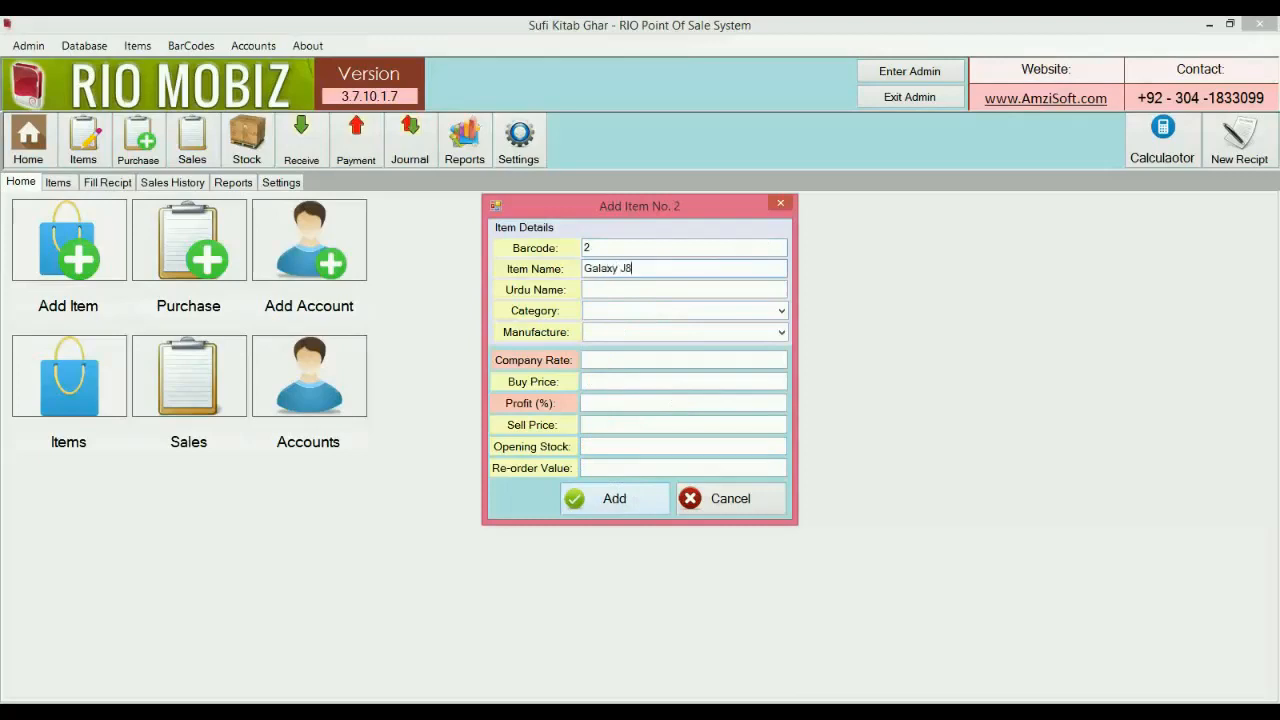
key(Tab)
key(Tab)
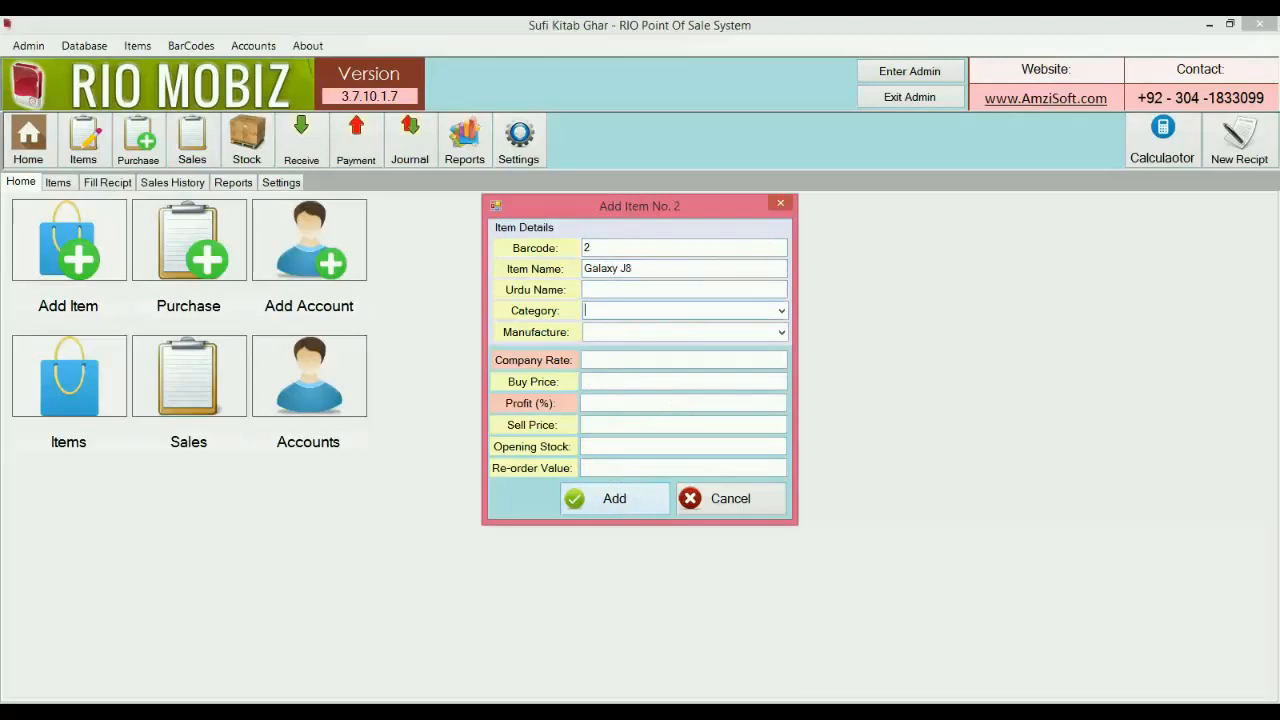
text(Android Mid)
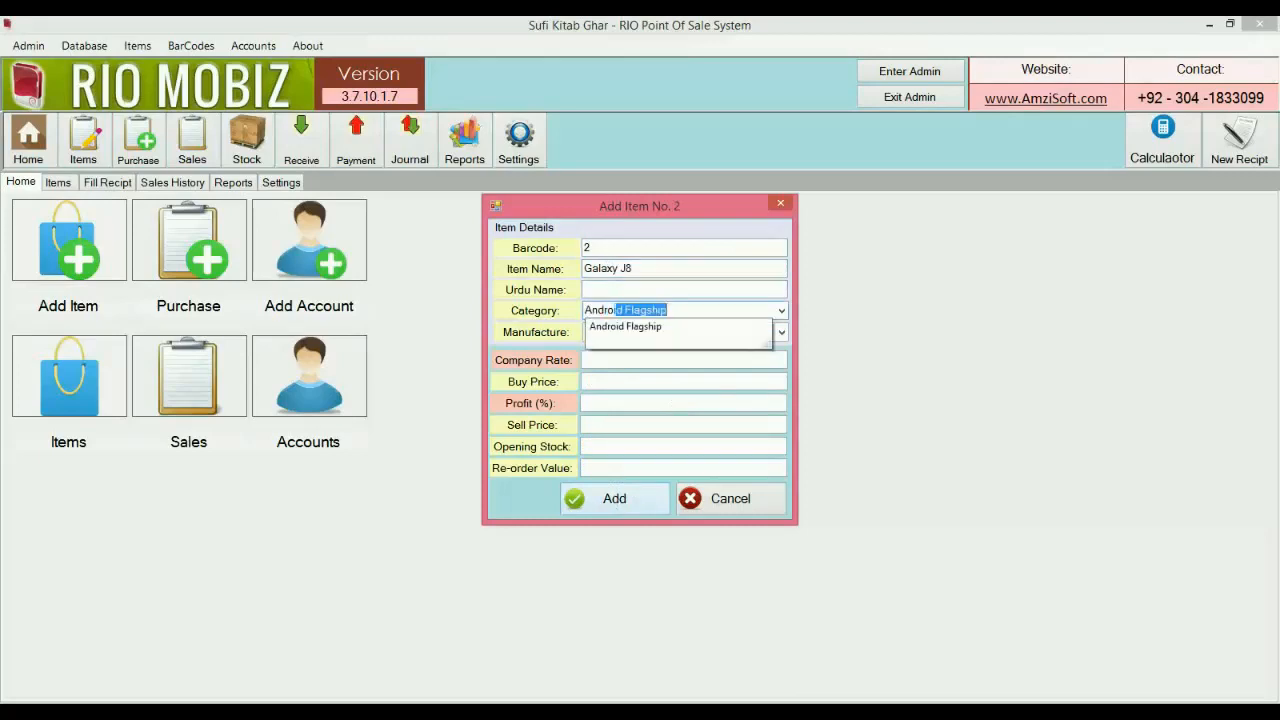
text(range)
key(Tab)
text(Samsung)
Enter company rate 75000, buy price 65000 and sell price 75000.
key(Tab)
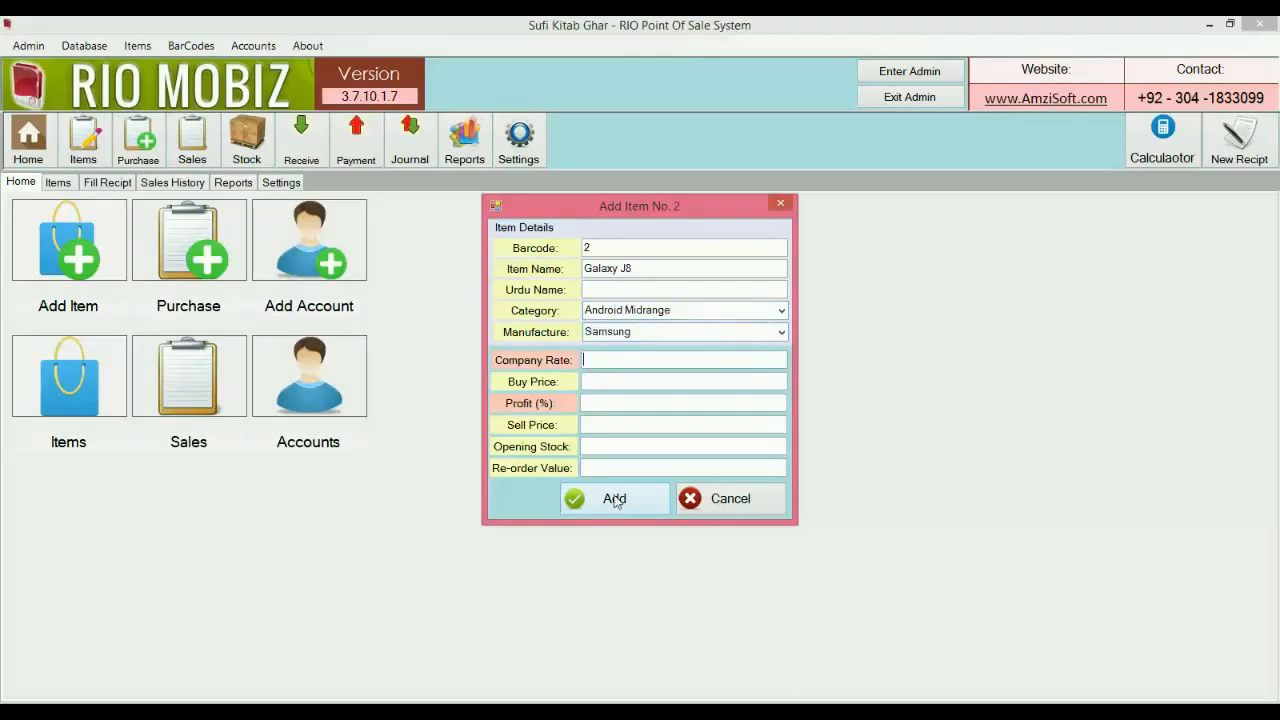
text(75000)
key(Tab)
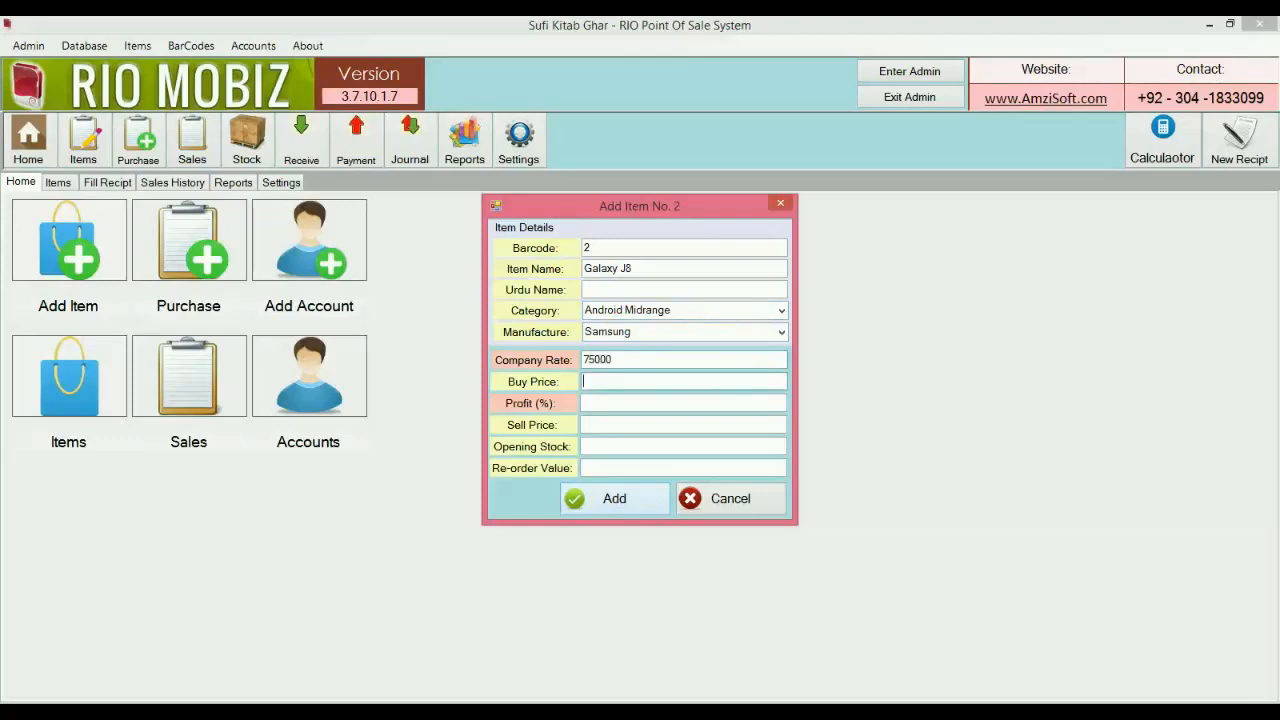
text(65000)
key(Tab)
text(75000)
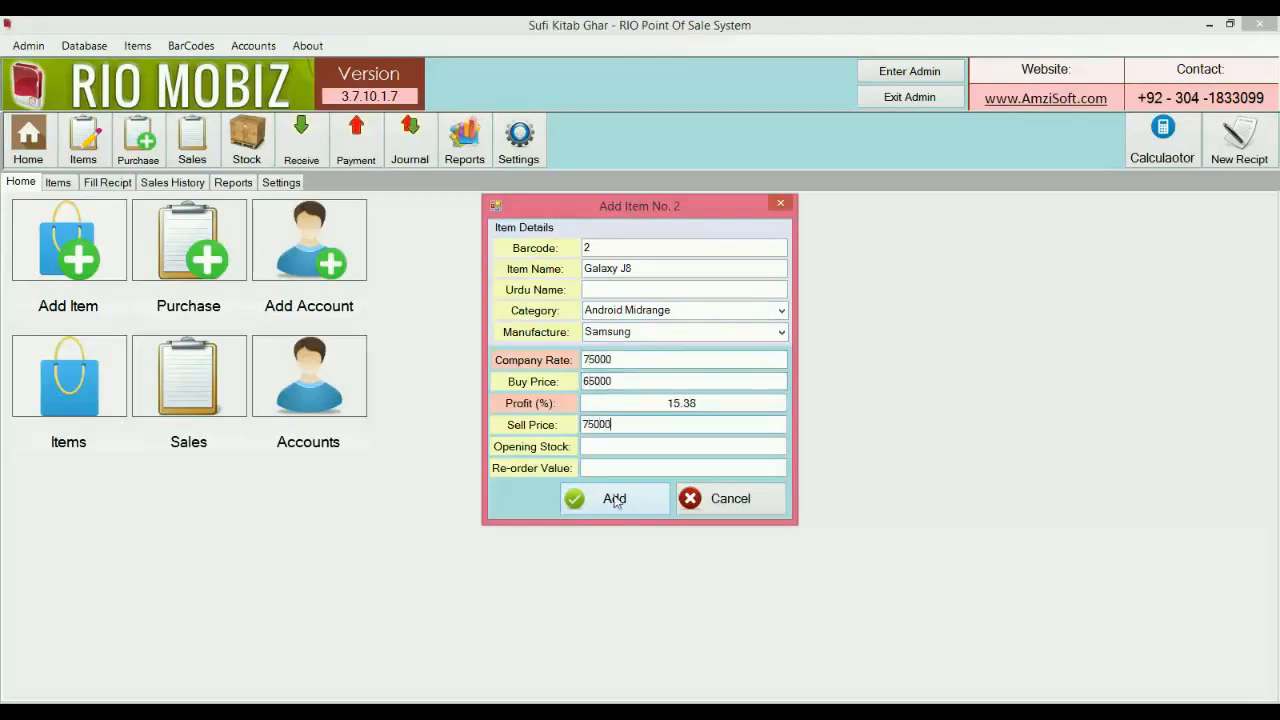
Try a 10 profit figure, revert to 75000, set opening stock 0, and save Galaxy J8.
click(652, 402)
text(10)
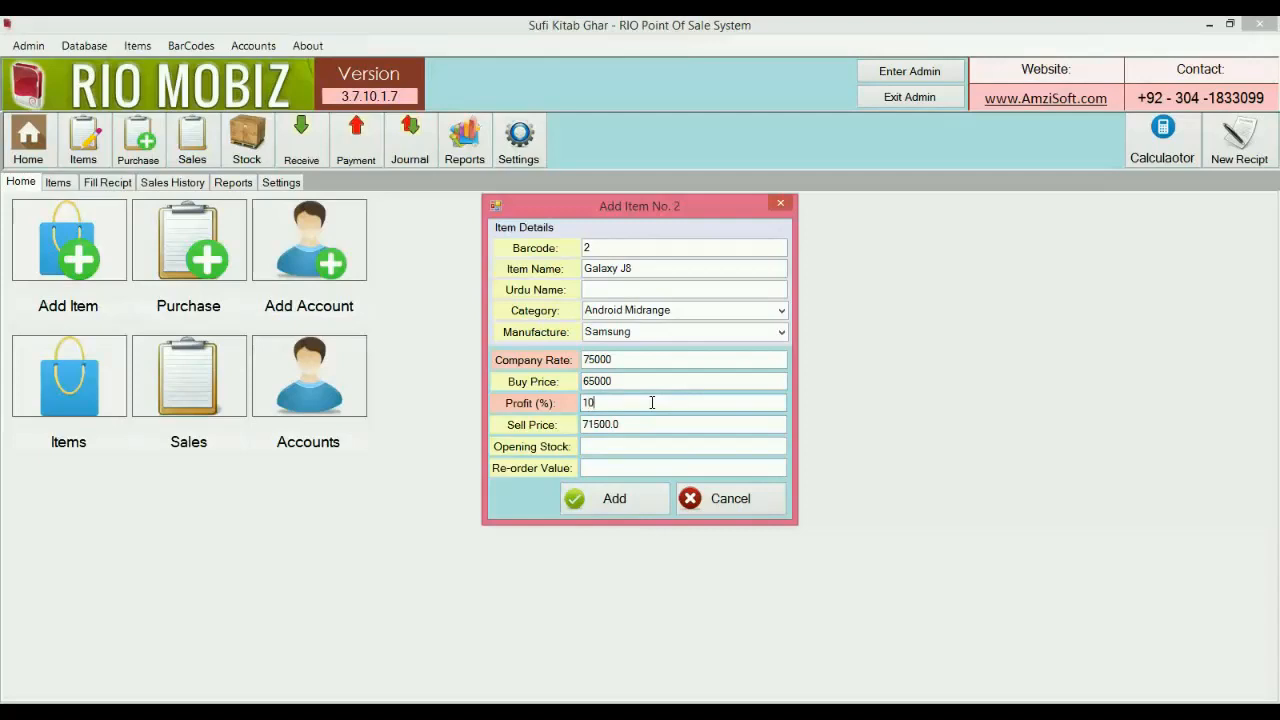
click(652, 402)
text(75000)
key(Tab)
text(00)
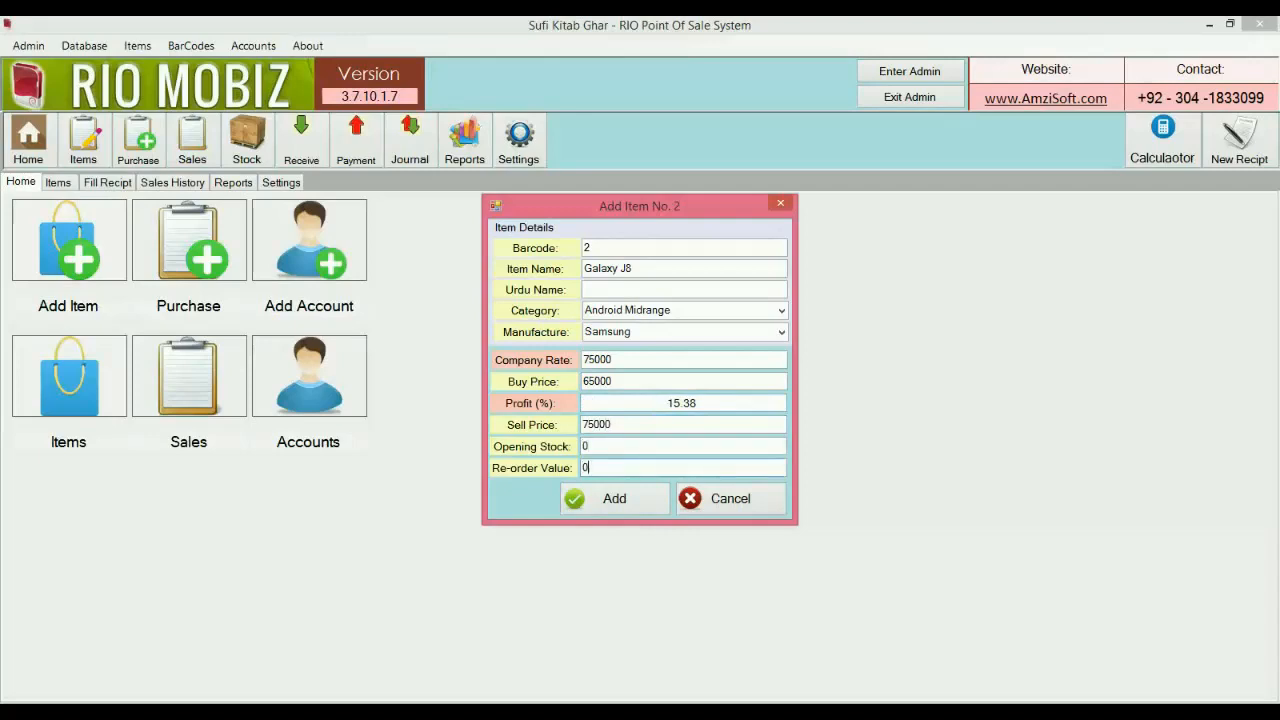
click(638, 497)
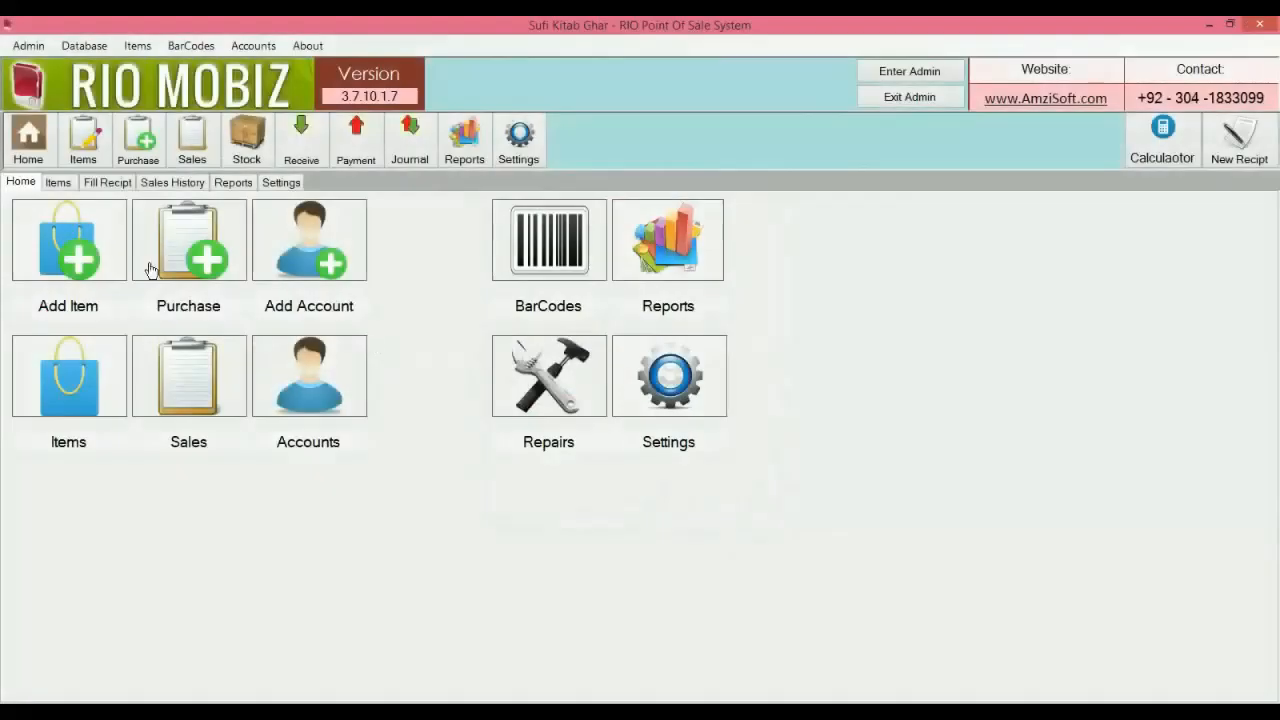
click(108, 150)
click(218, 300)
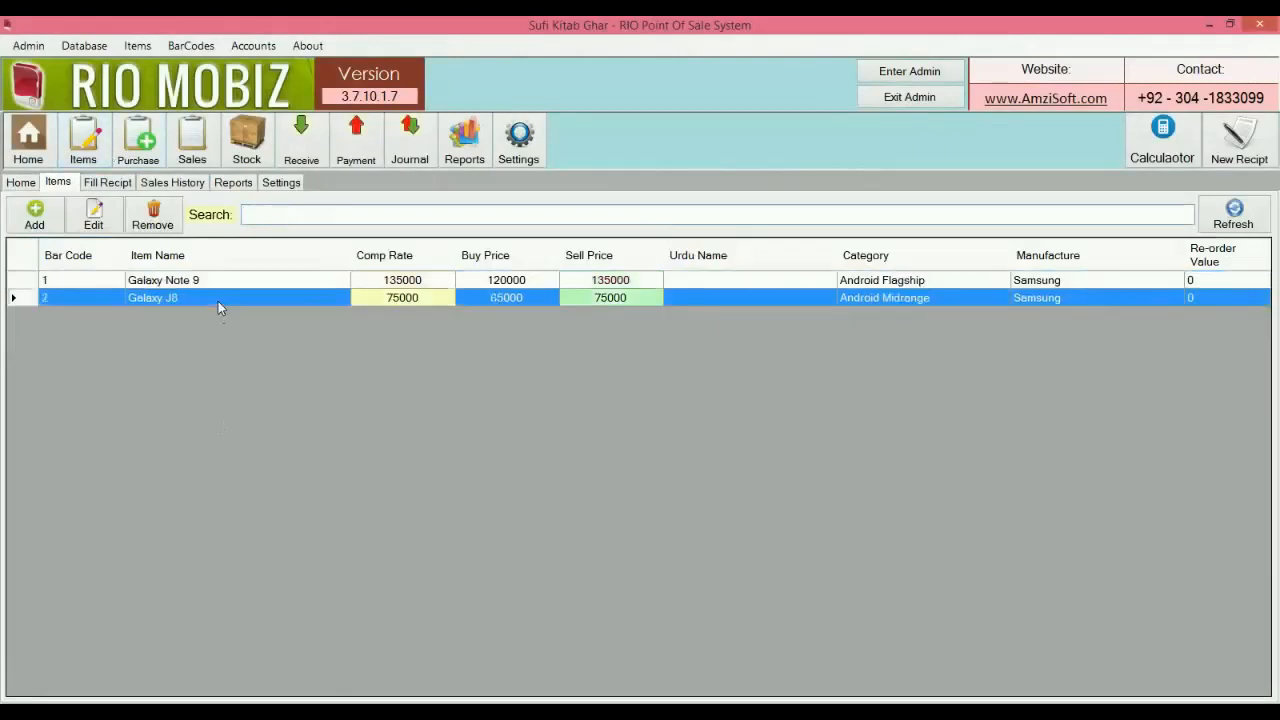
click(220, 284)
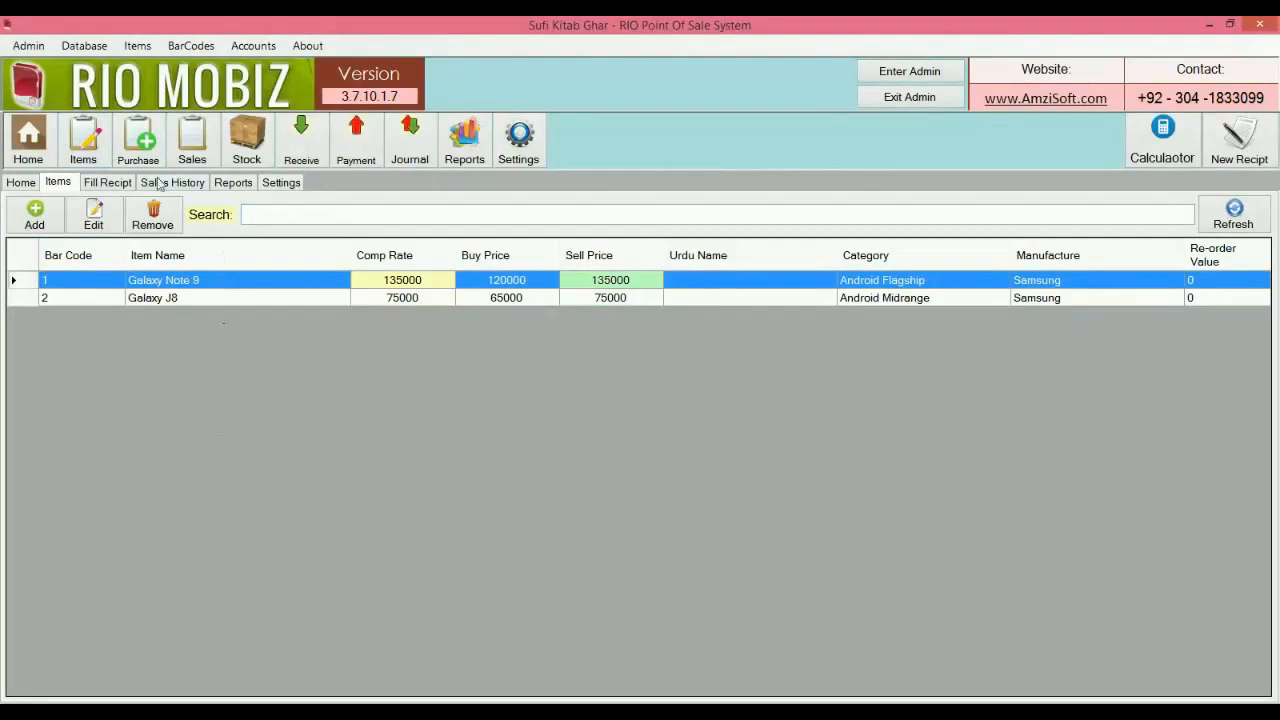
click(140, 145)
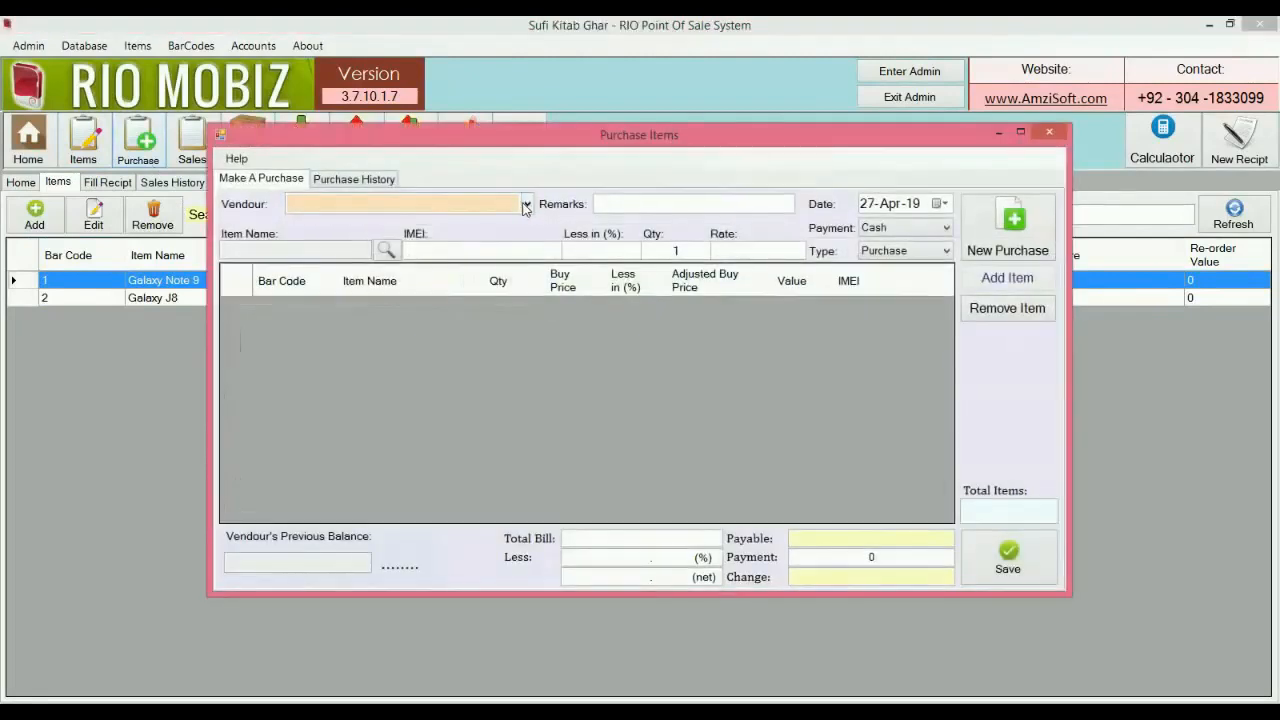
click(524, 205)
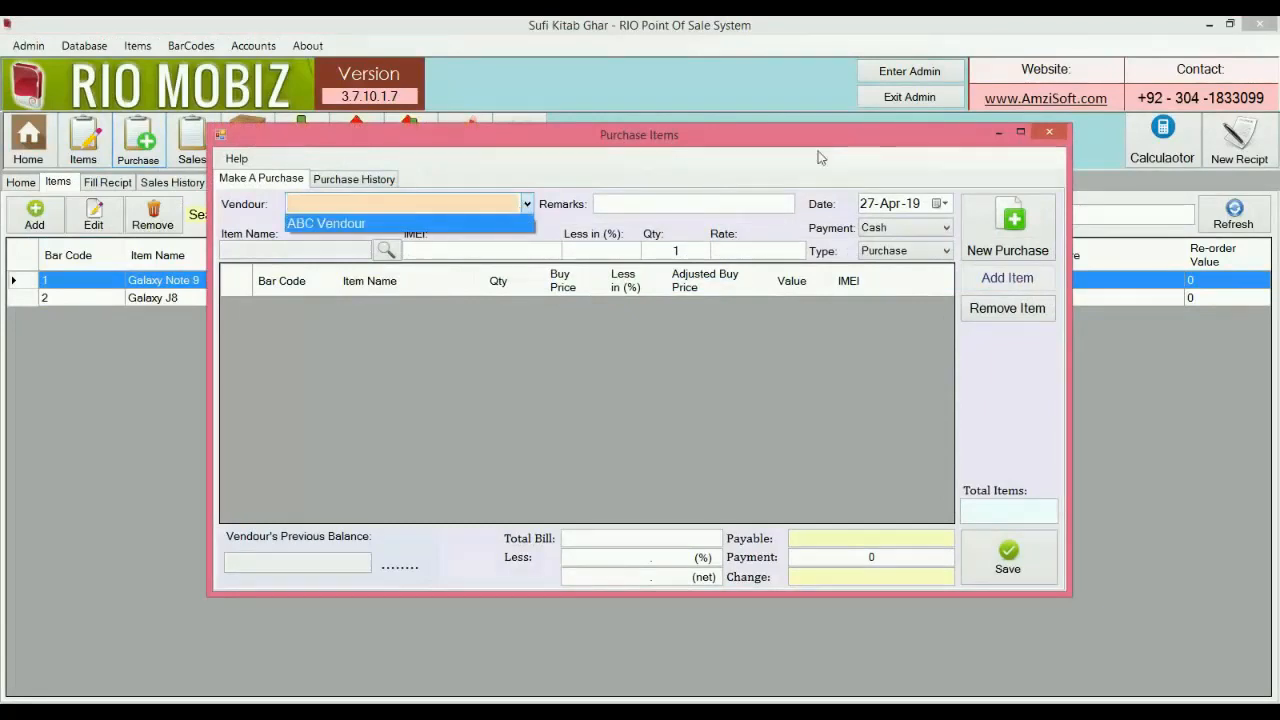
click(1047, 134)
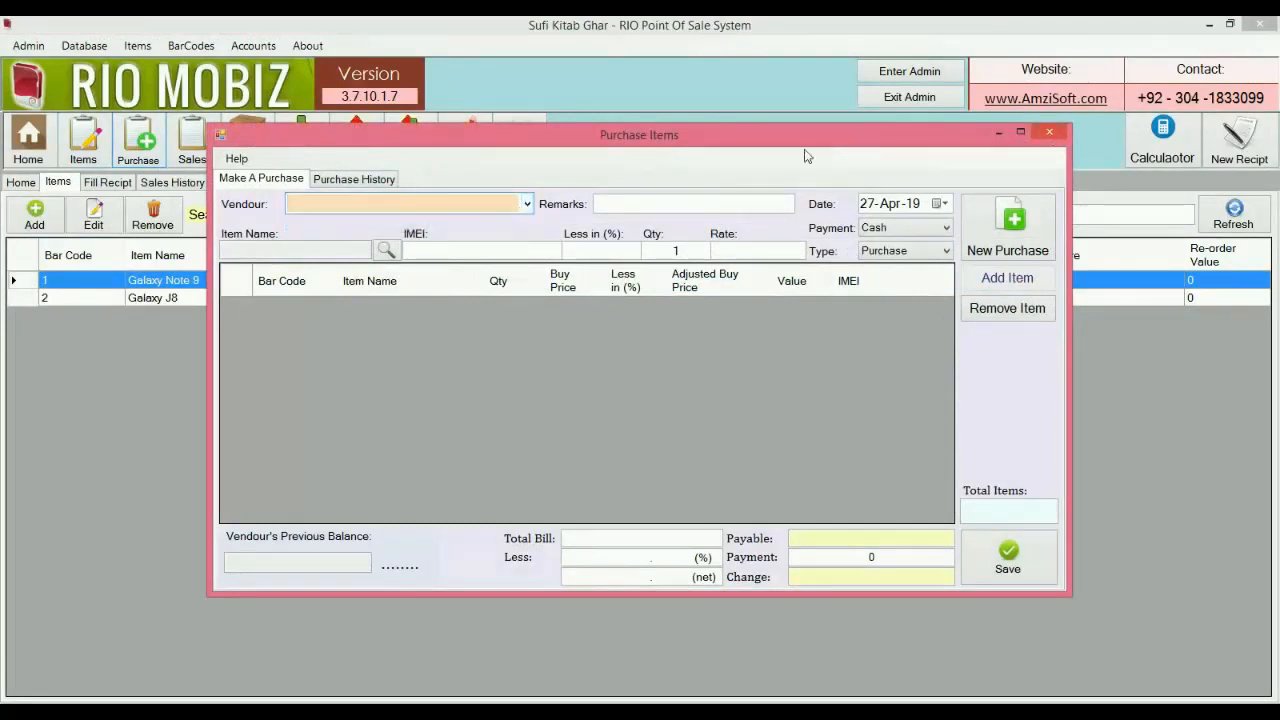
click(1049, 132)
click(20, 184)
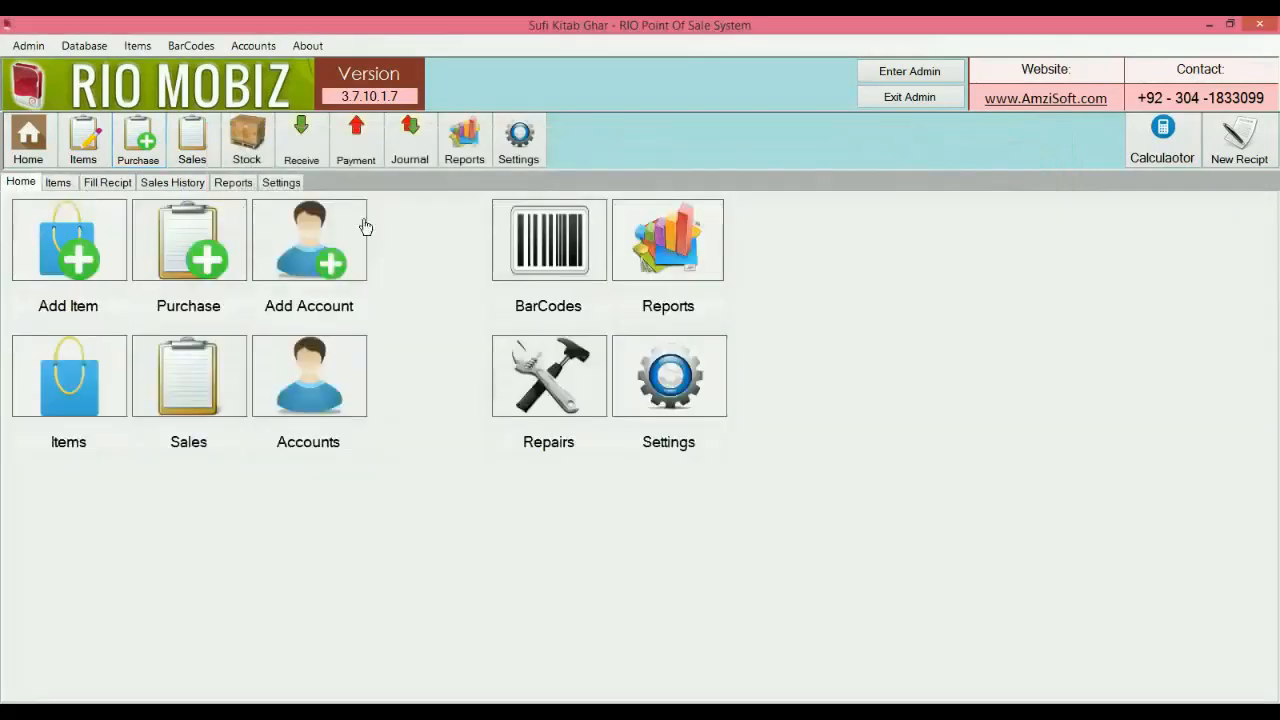
Save a Vendour account named Kamal Mobiles with its address and phone number, then return to Purchase.
click(329, 243)
text(Kamal Mobiles)
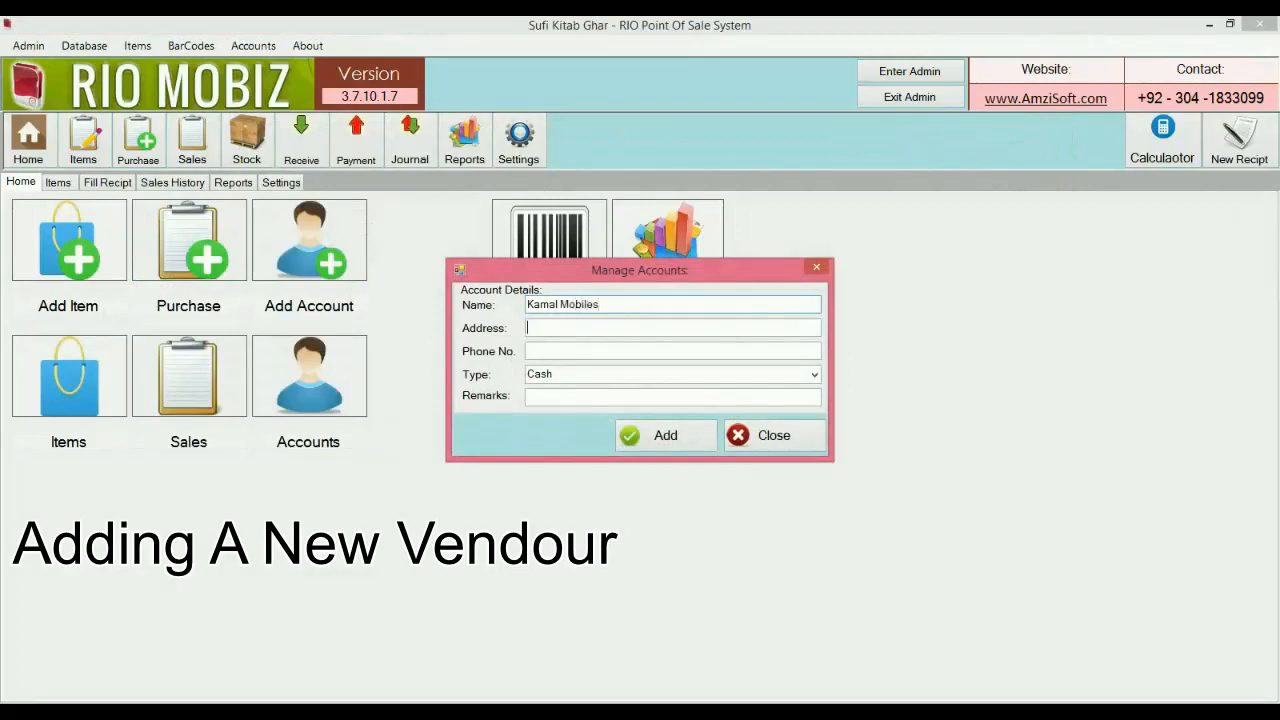
key(Tab)
text(aaaaa)
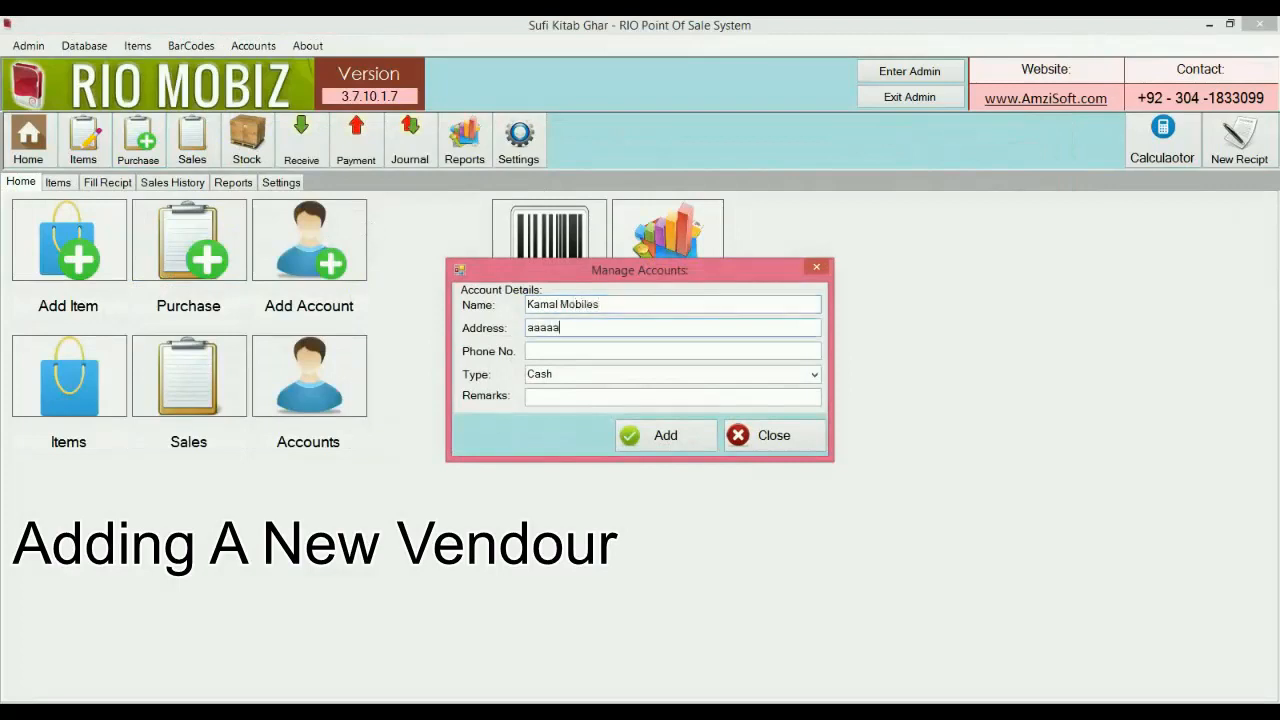
key(Tab)
text(999999)
key(Tab)
text(Vendour)
key(Return)
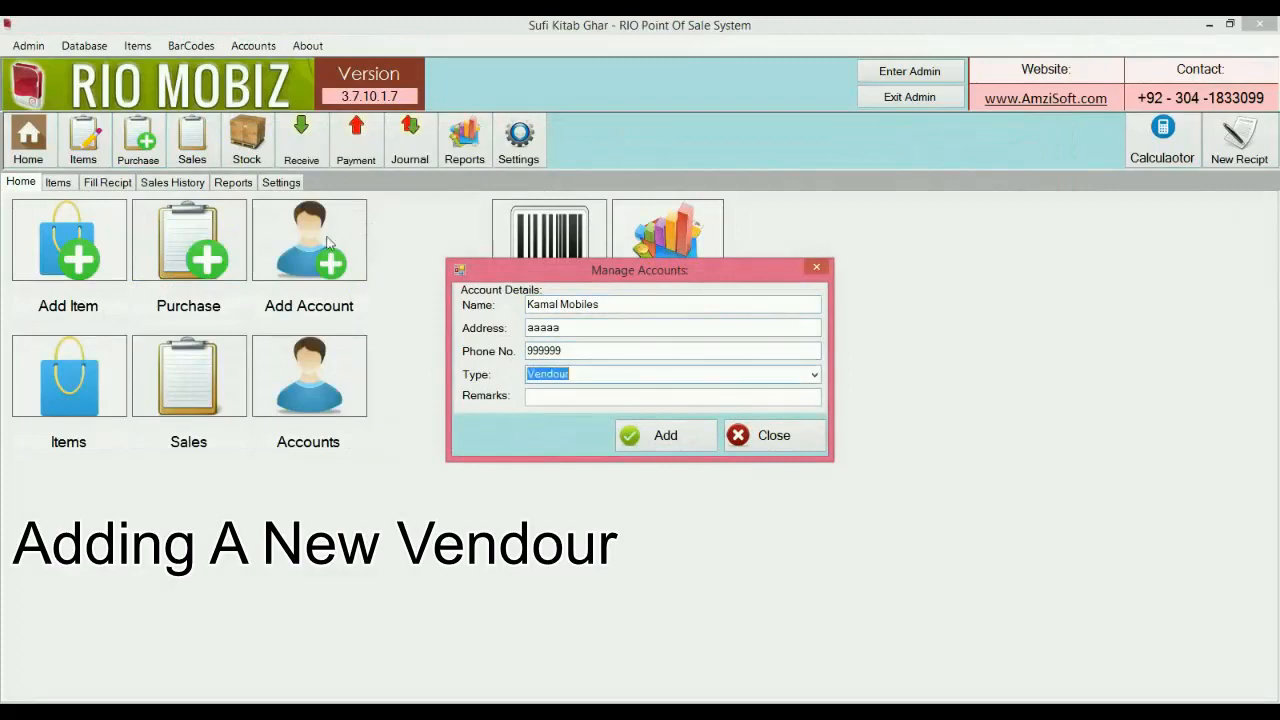
click(665, 437)
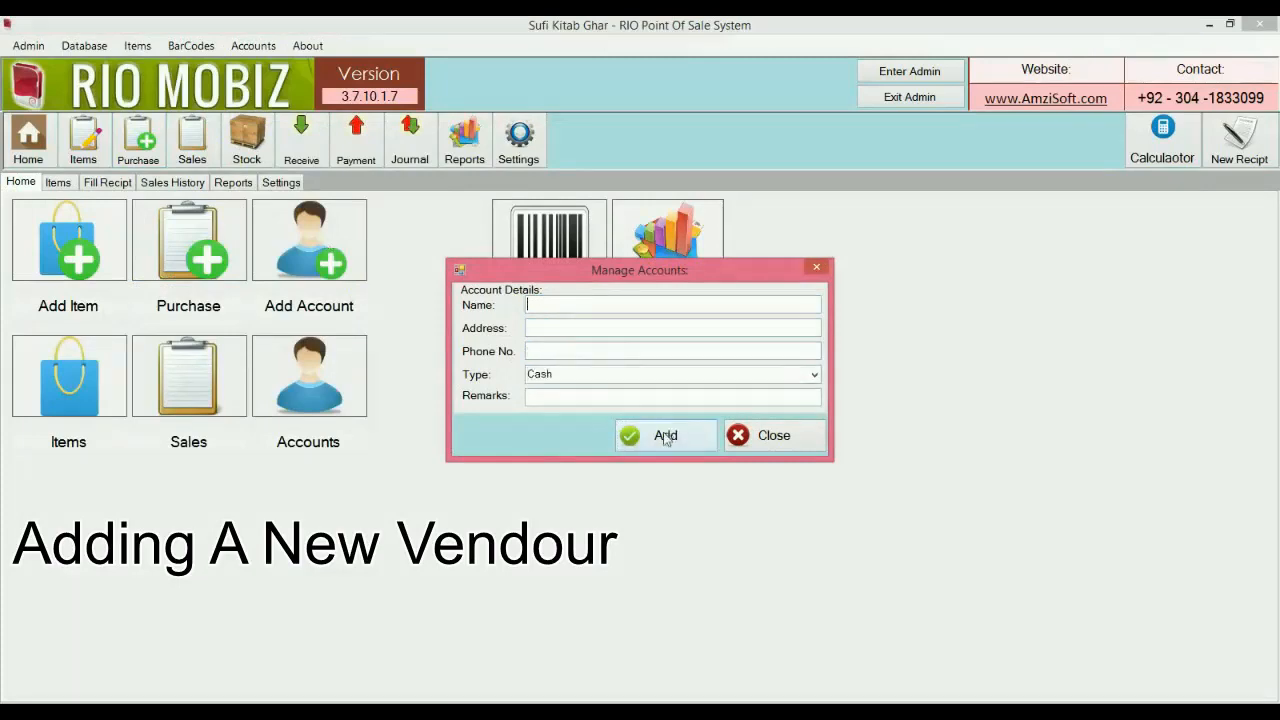
click(771, 435)
click(130, 145)
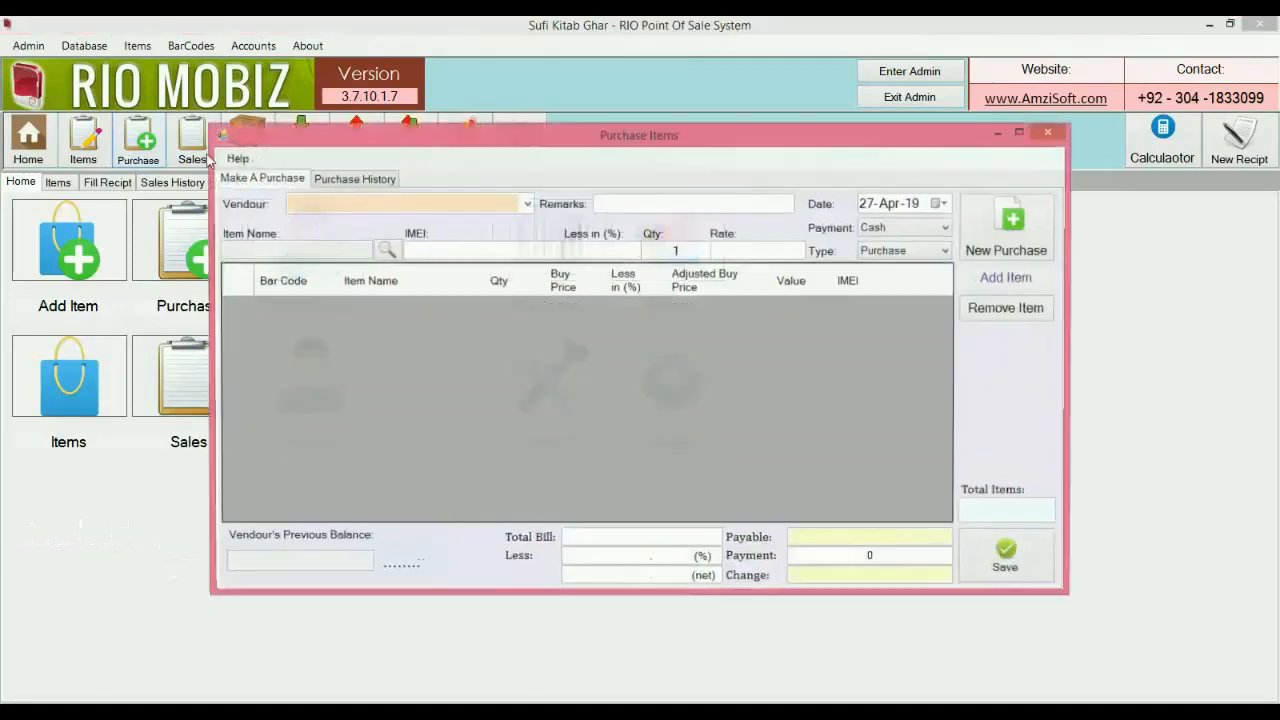
Choose vendor Kamal Mobiles and add a Galaxy Note 9 line with IMEI 12340000.
click(527, 204)
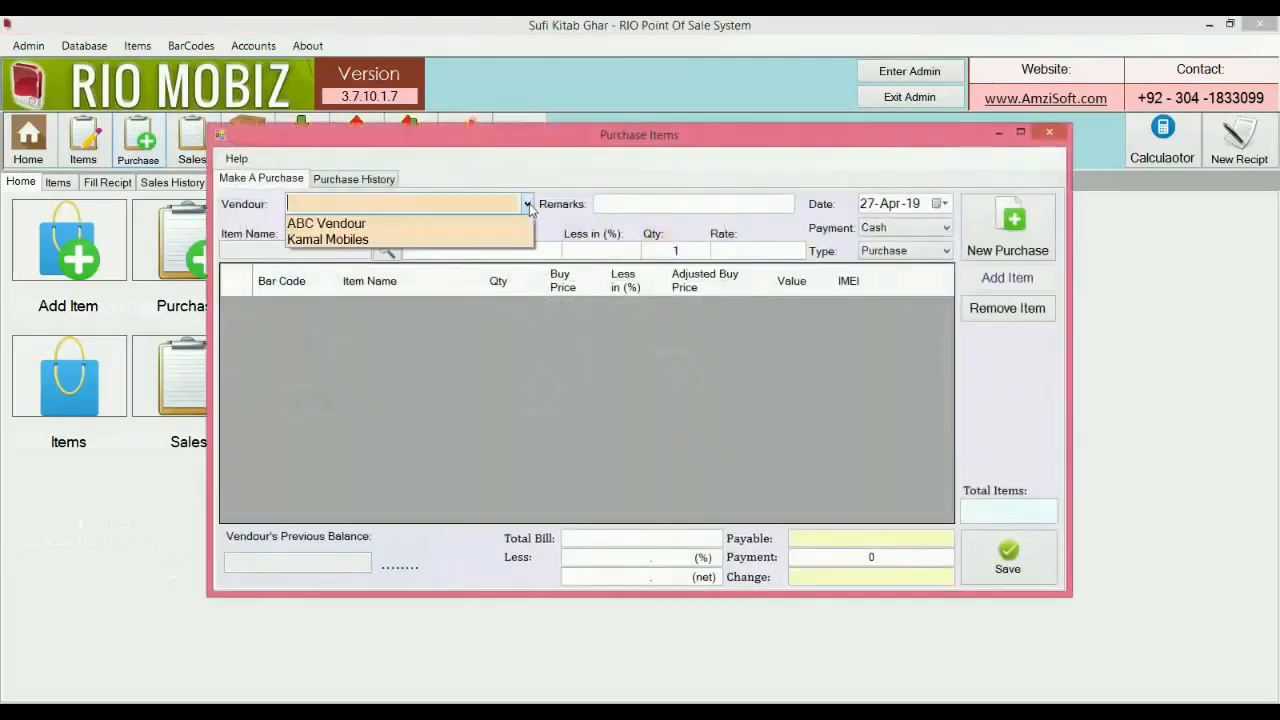
click(482, 246)
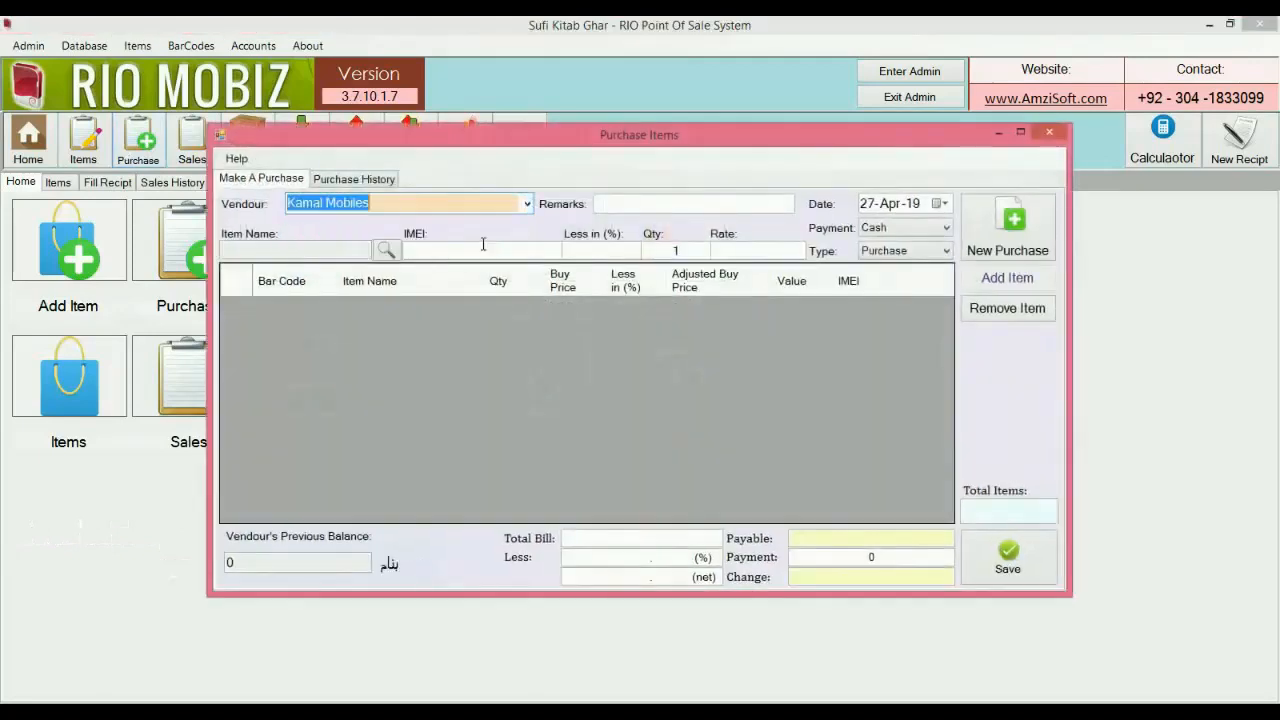
click(386, 250)
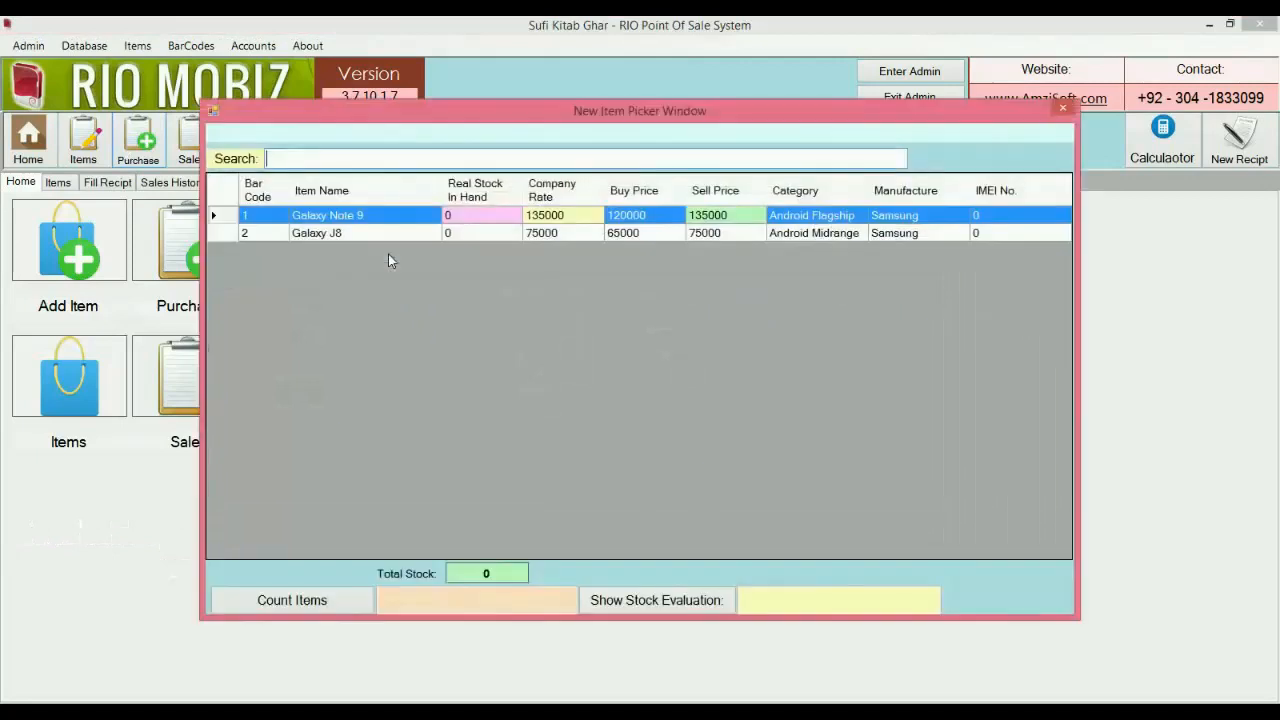
key(Return)
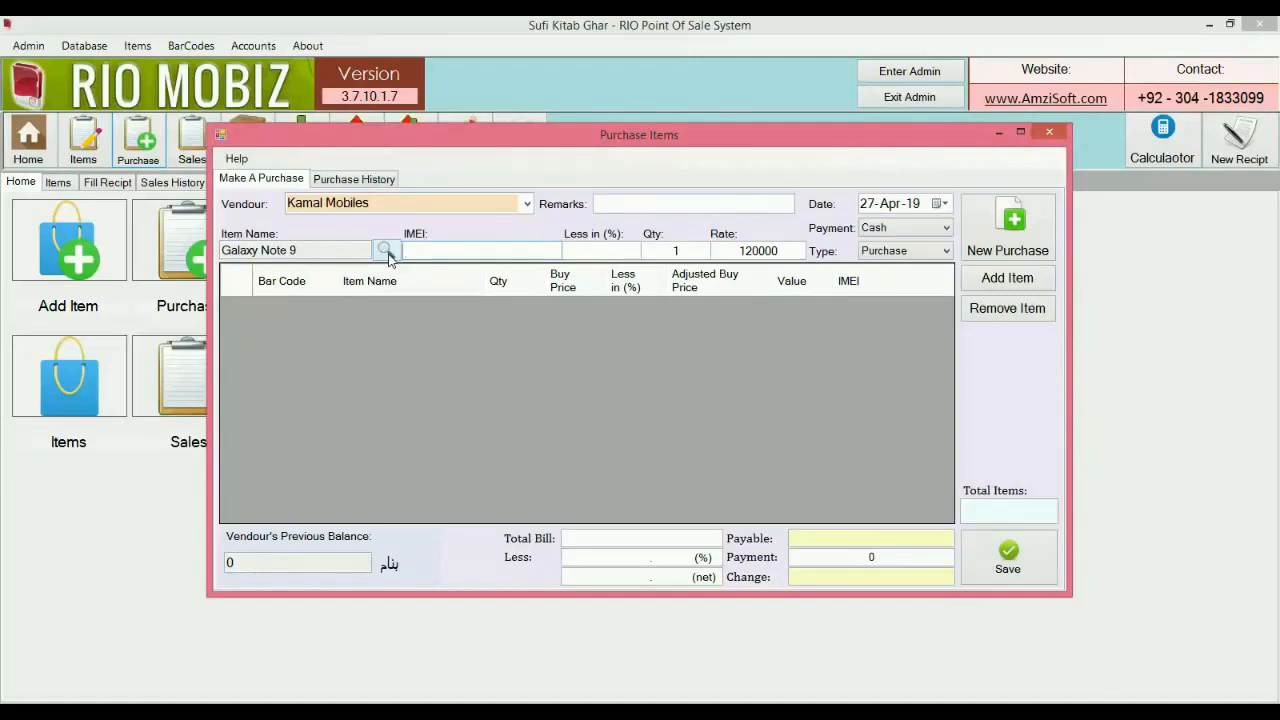
text(12340000)
key(Tab)
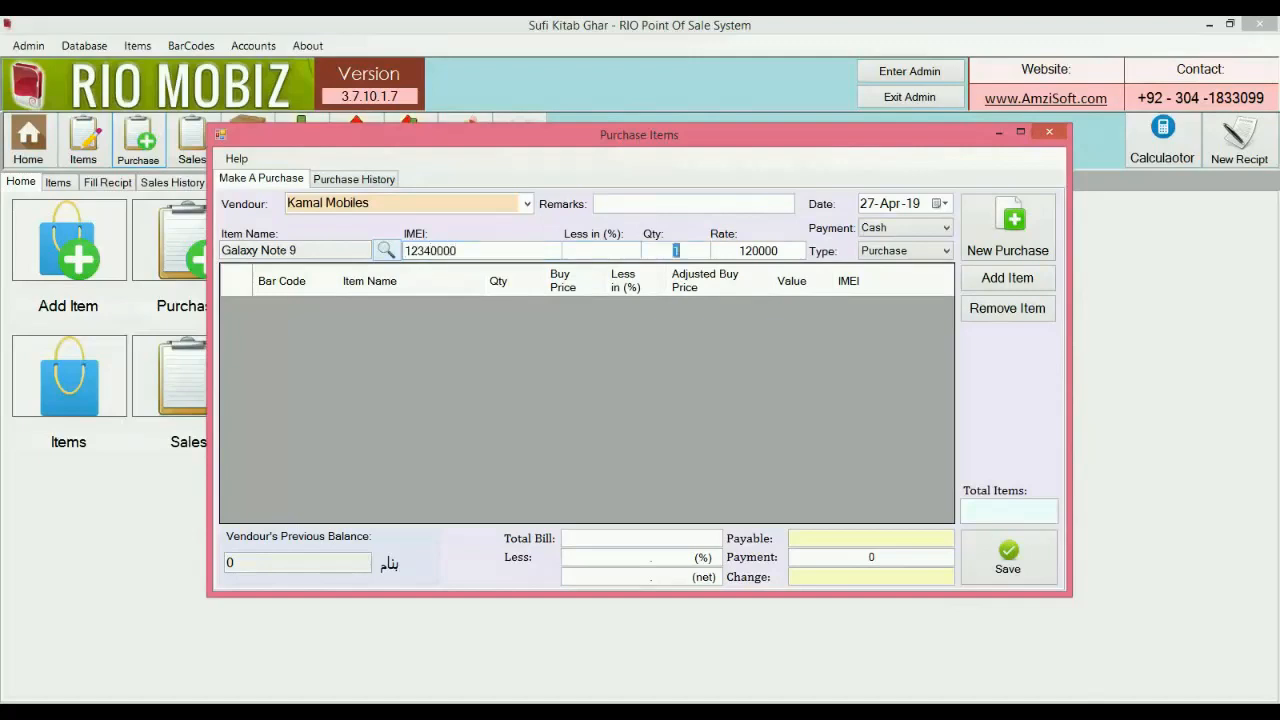
key(Tab)
key(Return)
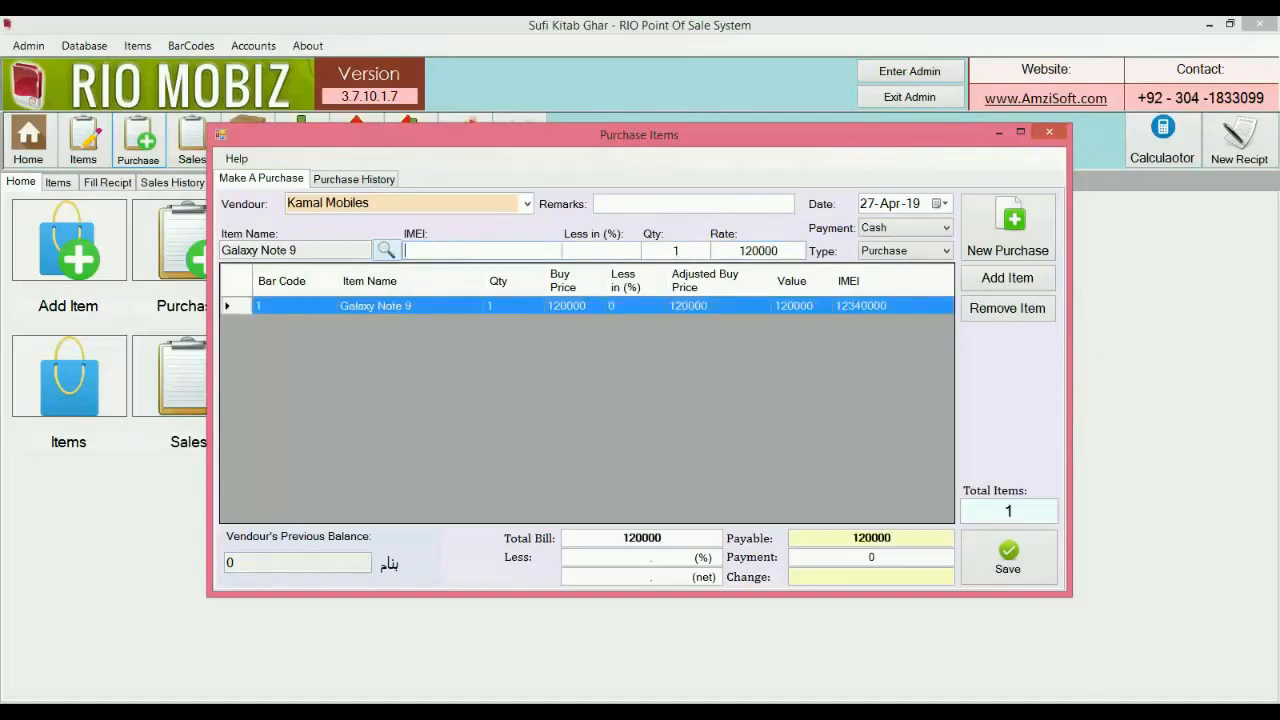
text(1239099999)
key(Tab)
key(Tab)
key(Return)
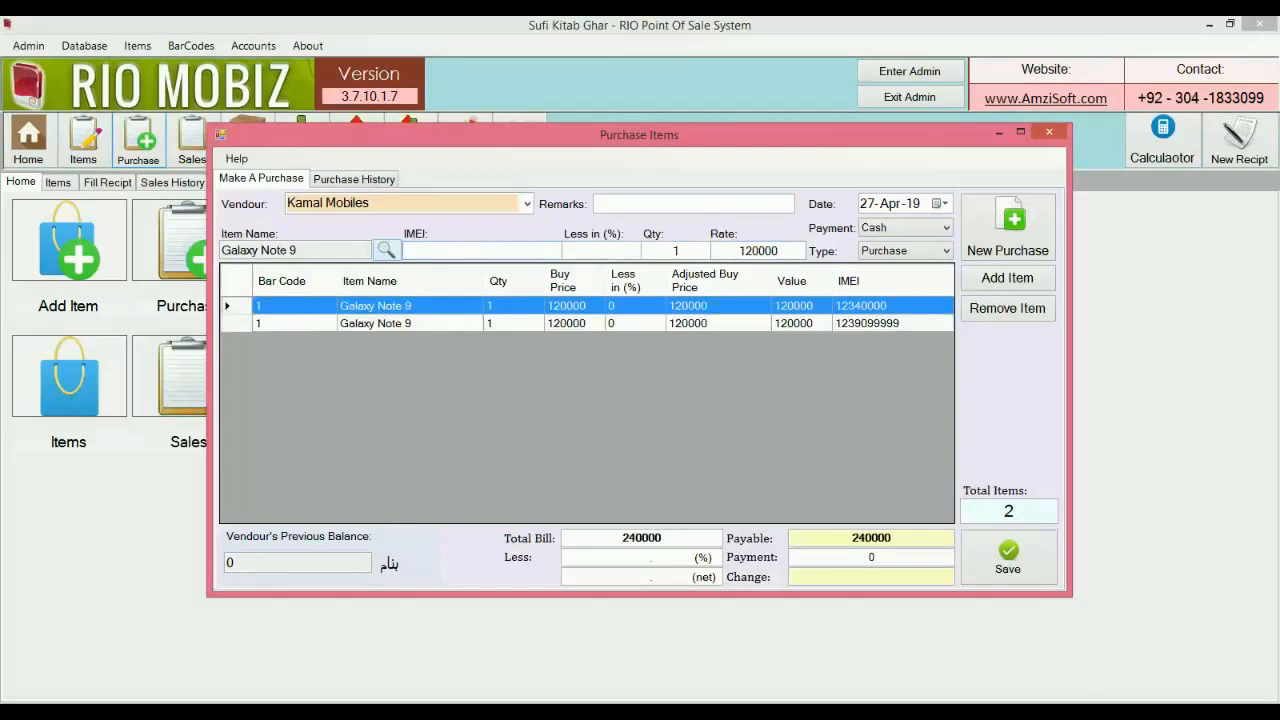
text(2314141411)
key(Tab)
key(Tab)
key(Return)
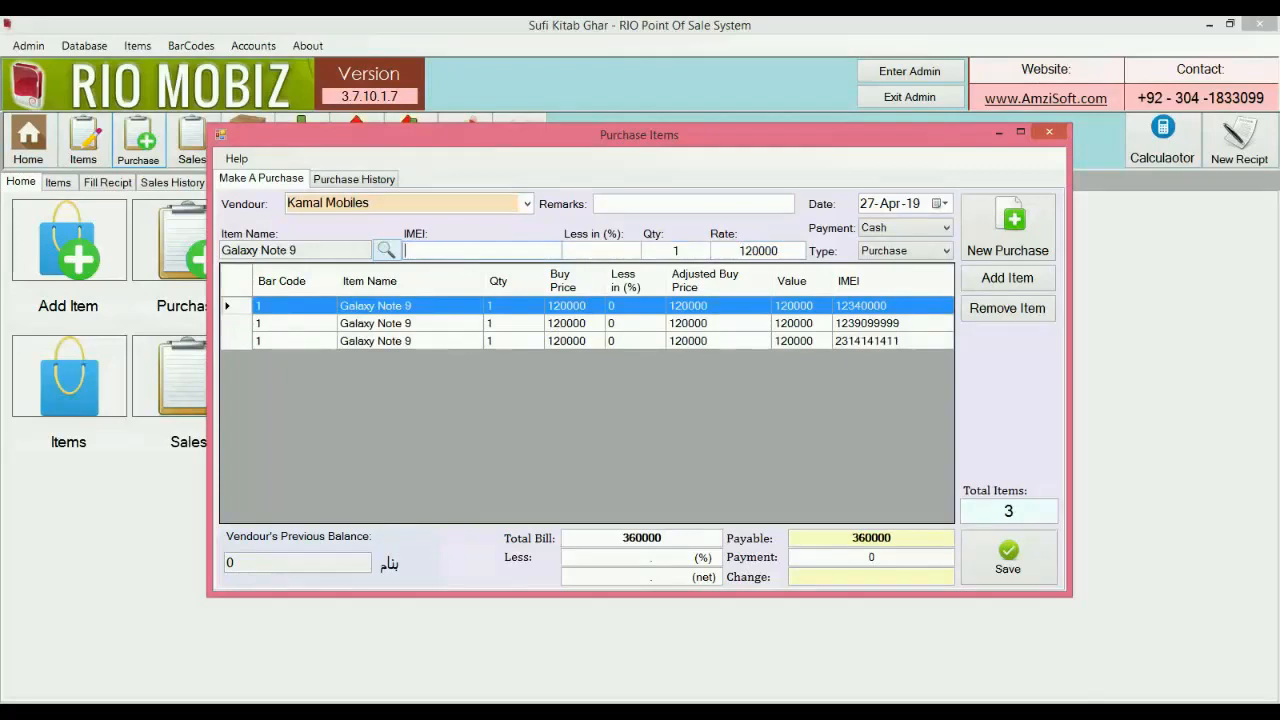
click(378, 256)
key(Down)
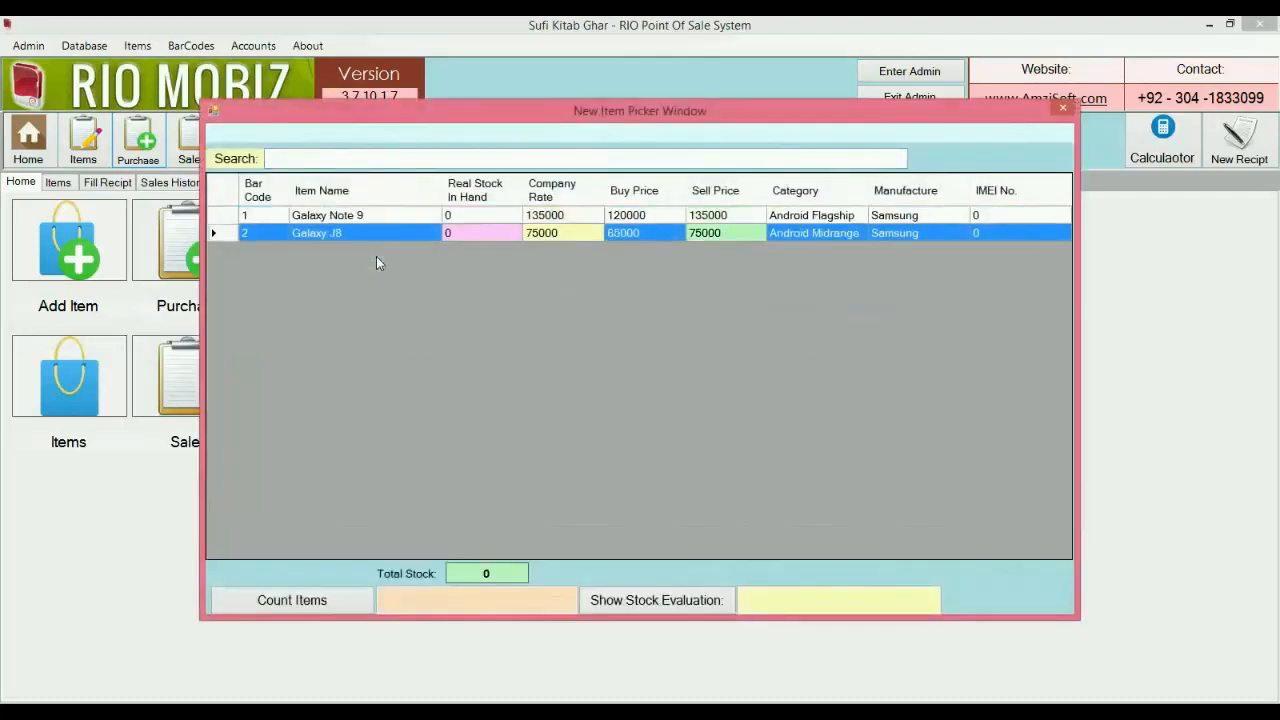
key(Return)
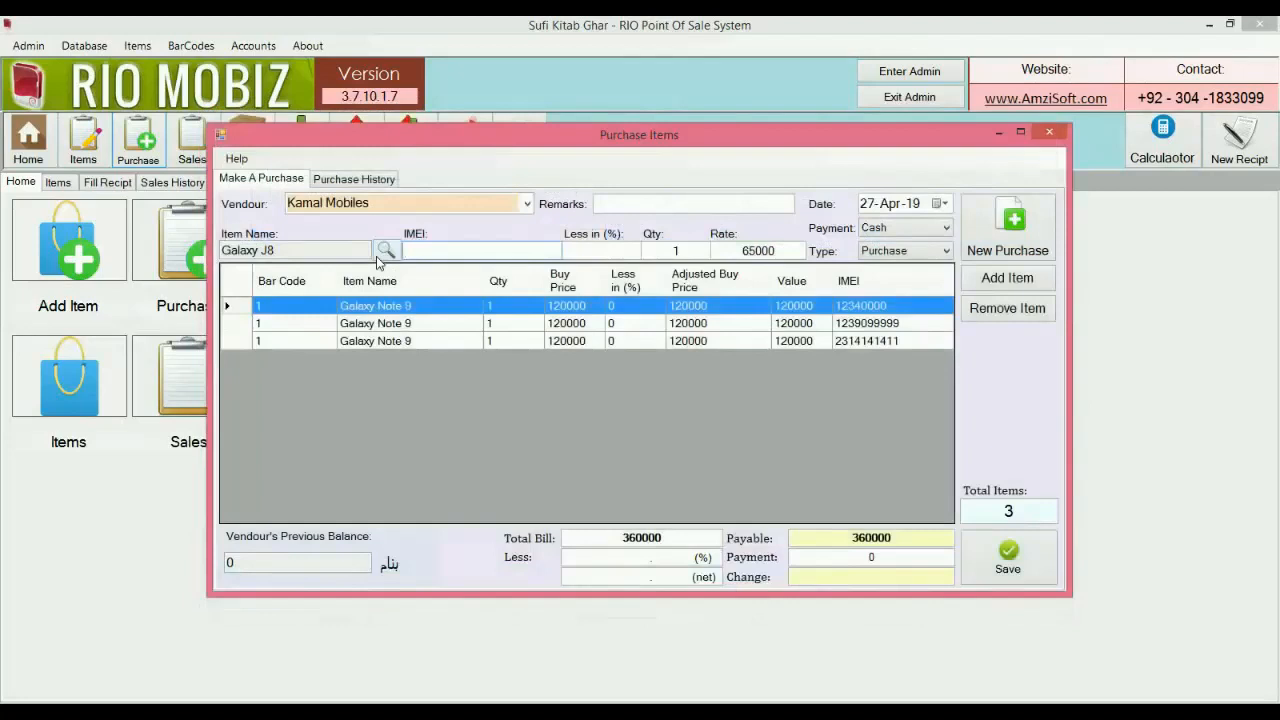
text(0909999)
key(Tab)
key(Return)
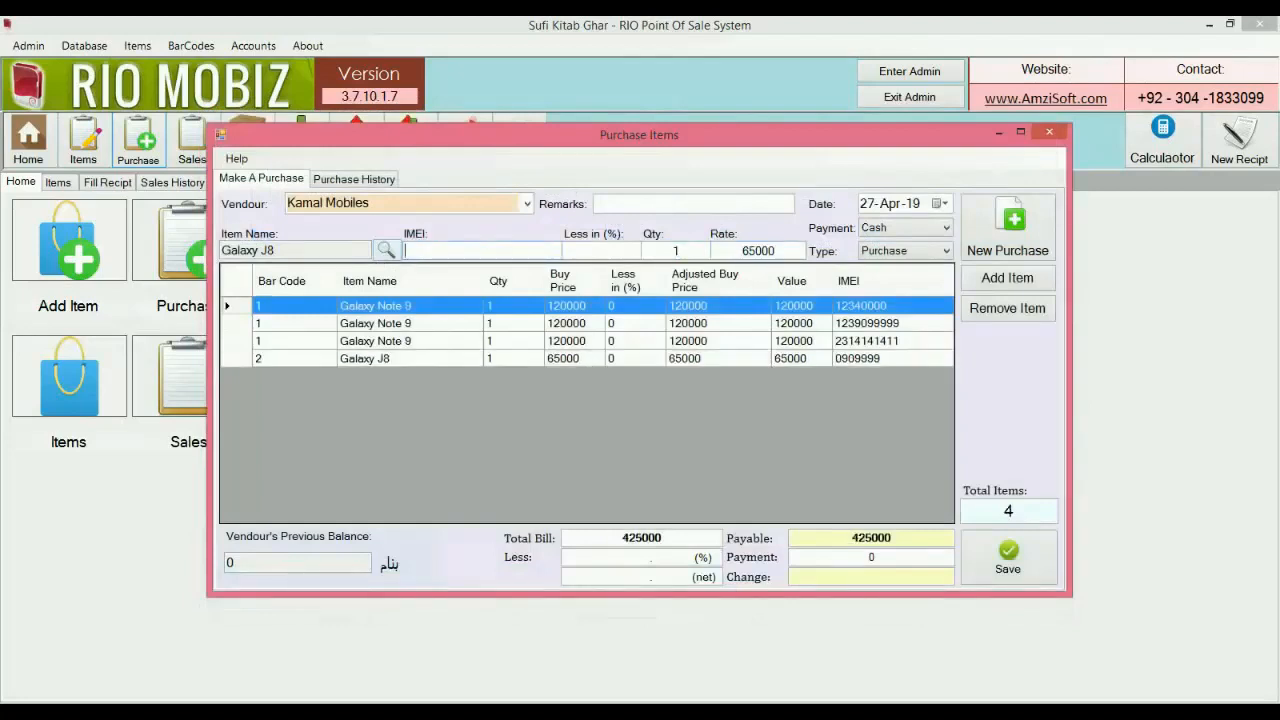
text(13131311)
key(Tab)
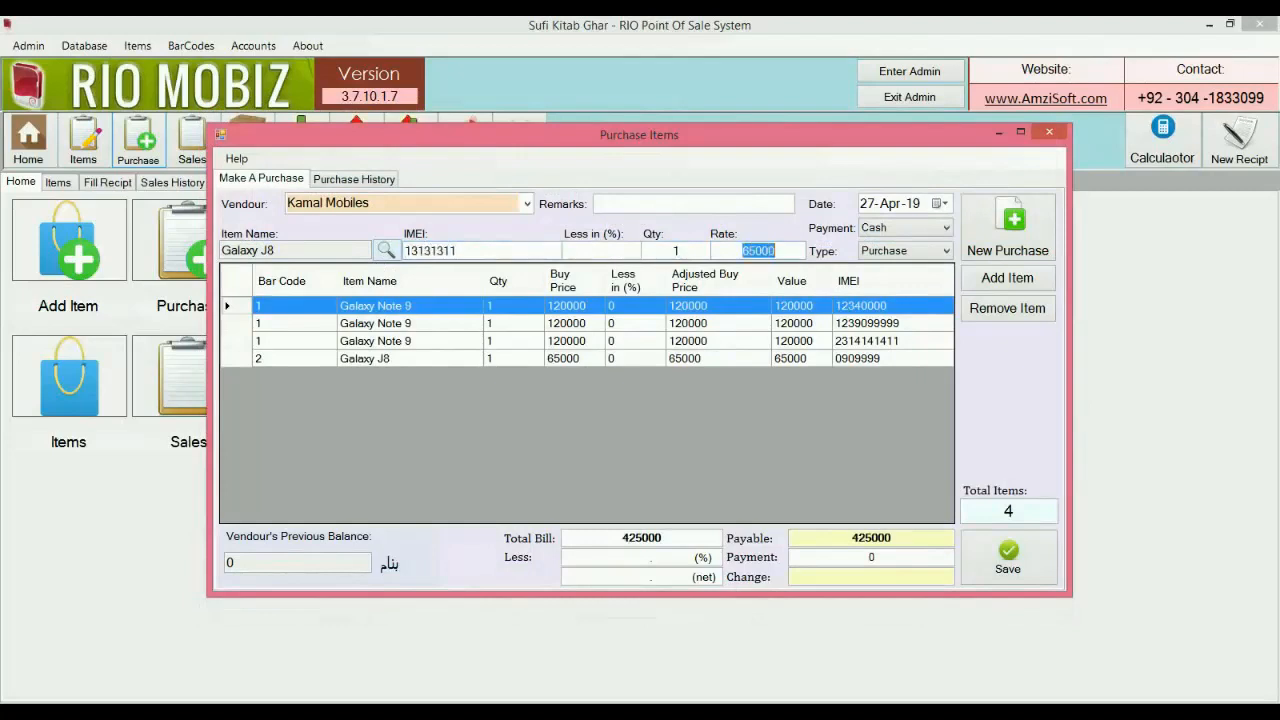
key(Return)
text(7363636333)
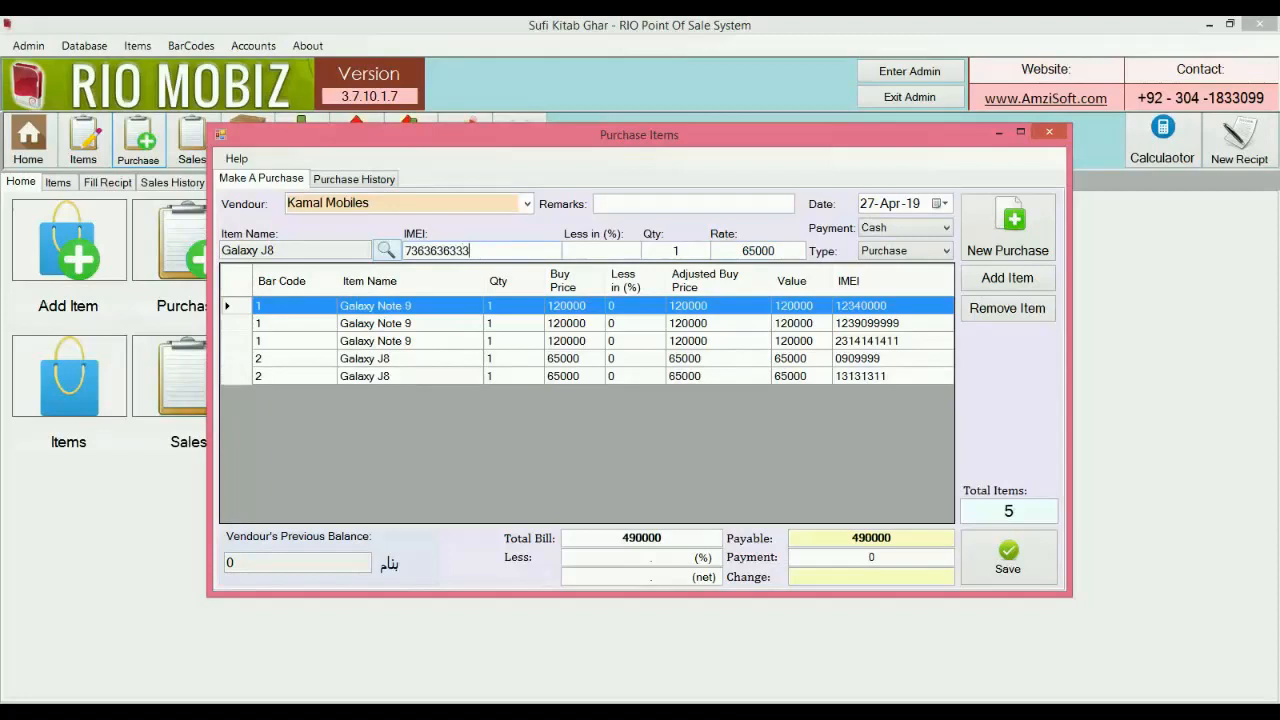
key(Tab)
key(Tab)
key(Return)
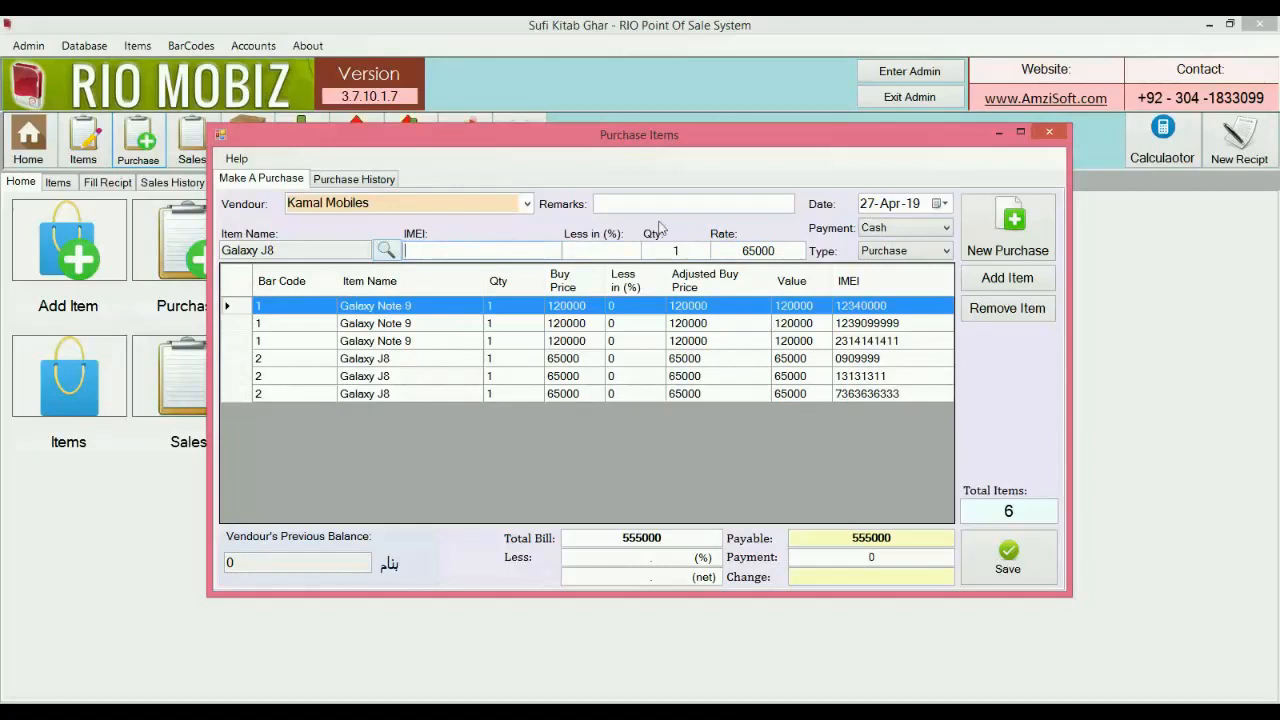
Save the 555000 purchase as a Cash payment without printing the bill, then open Stock Position.
click(947, 228)
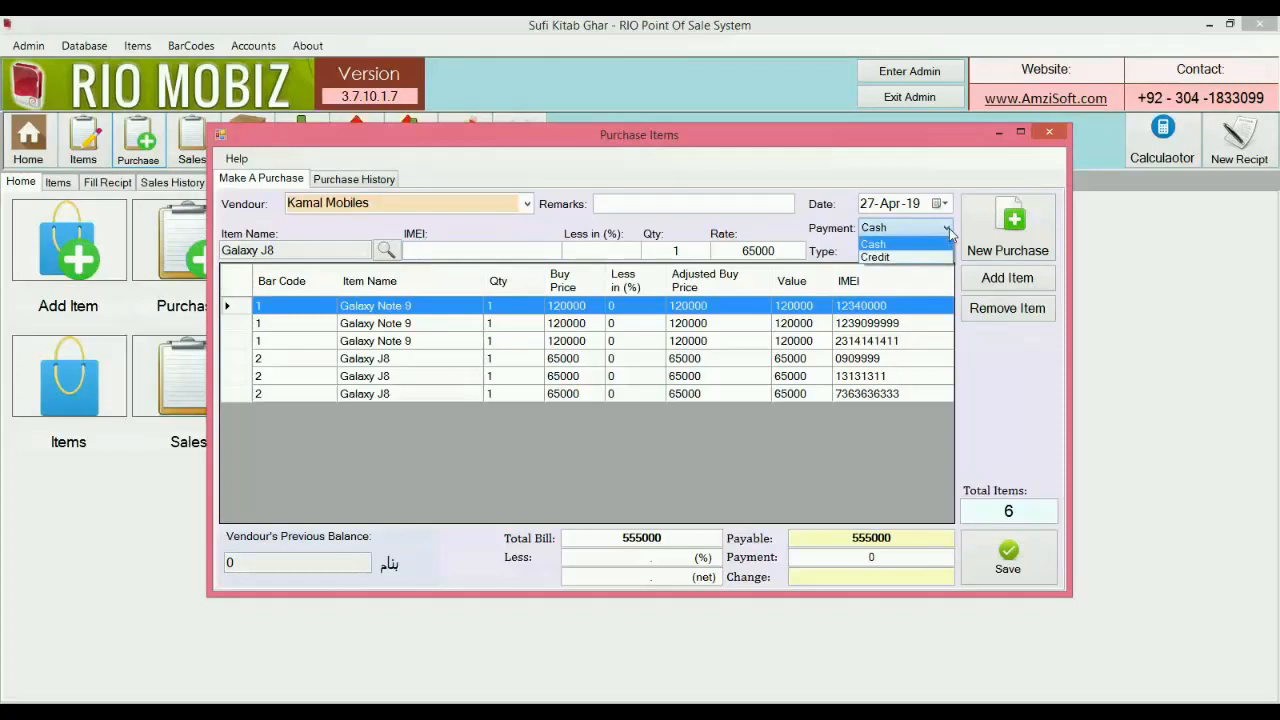
click(929, 258)
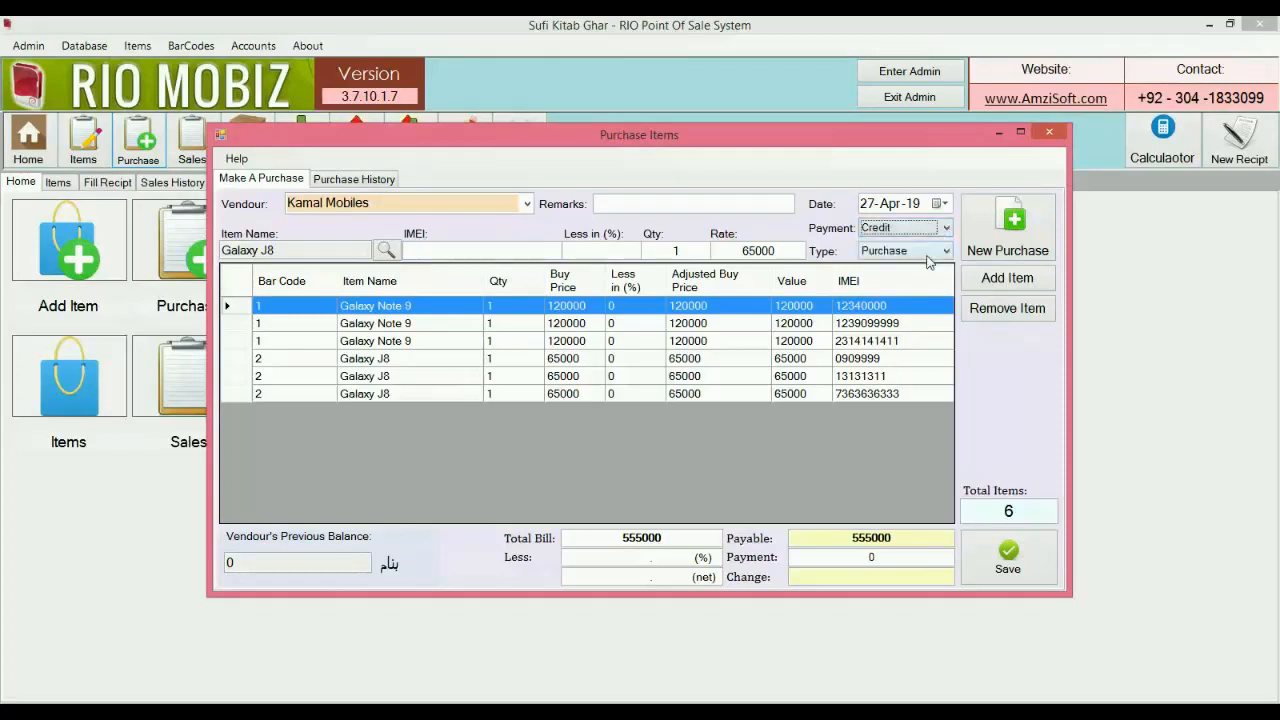
click(946, 232)
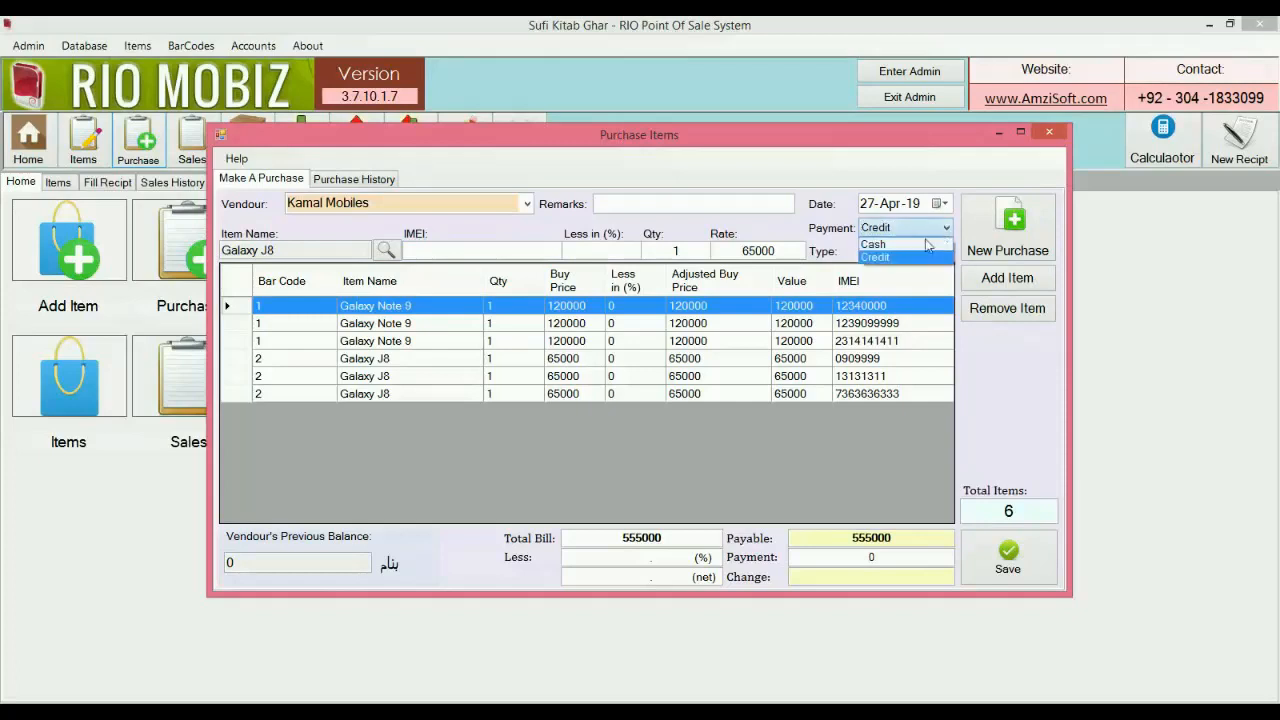
click(926, 241)
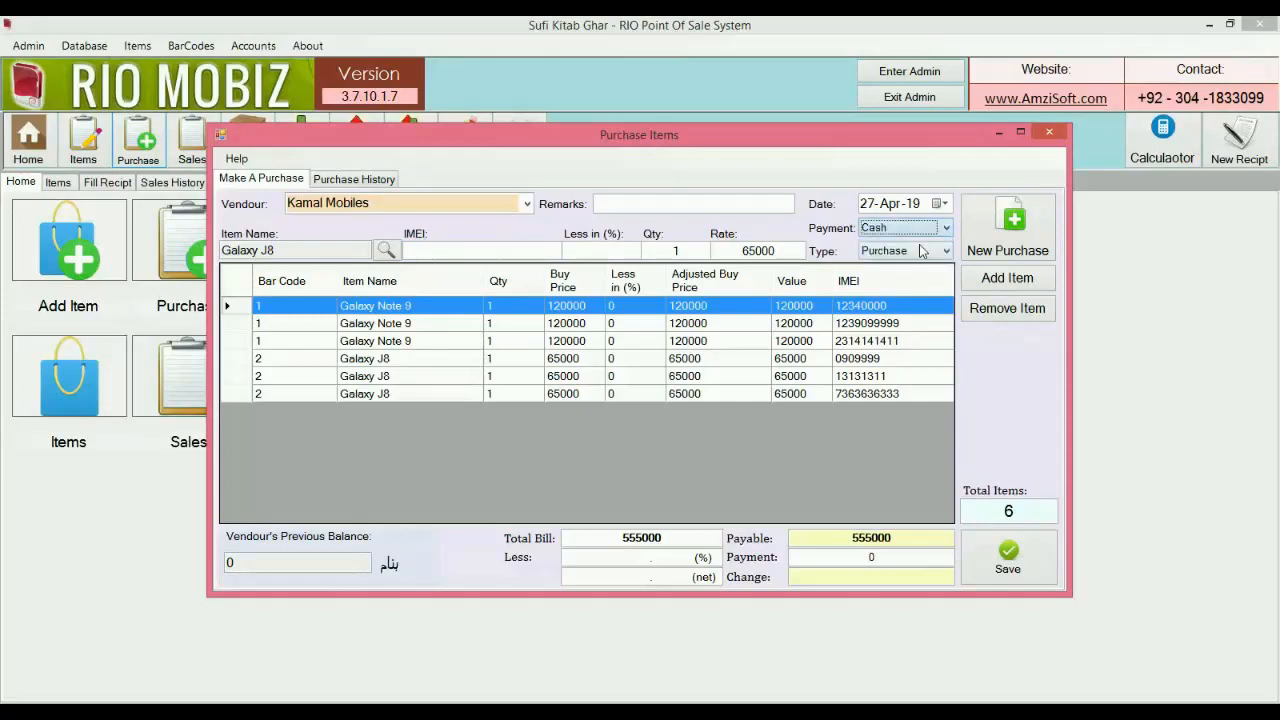
click(997, 553)
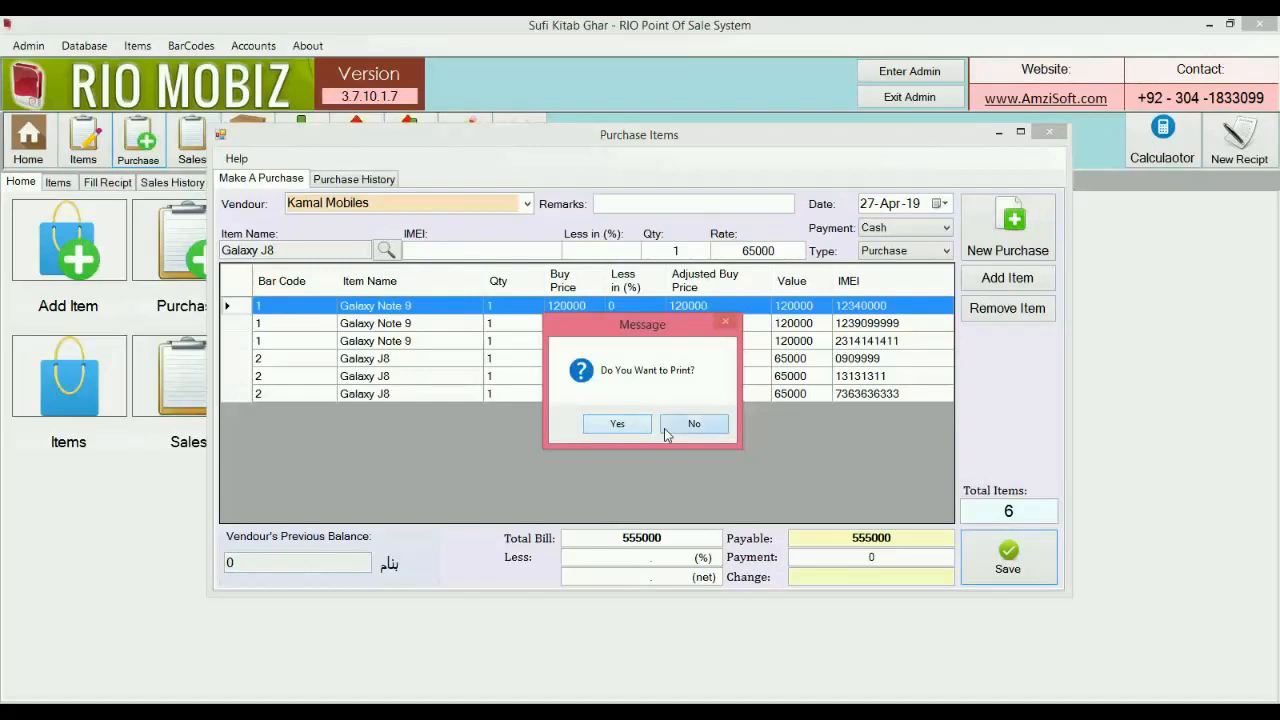
click(688, 424)
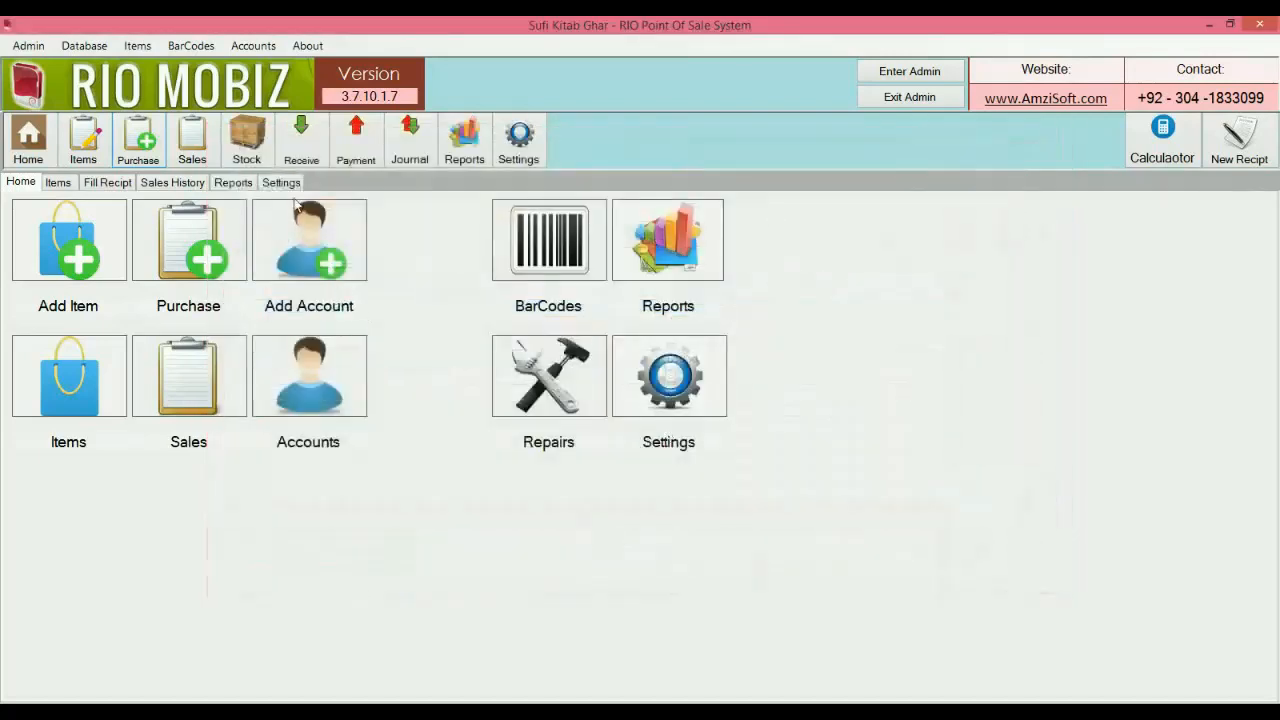
click(260, 163)
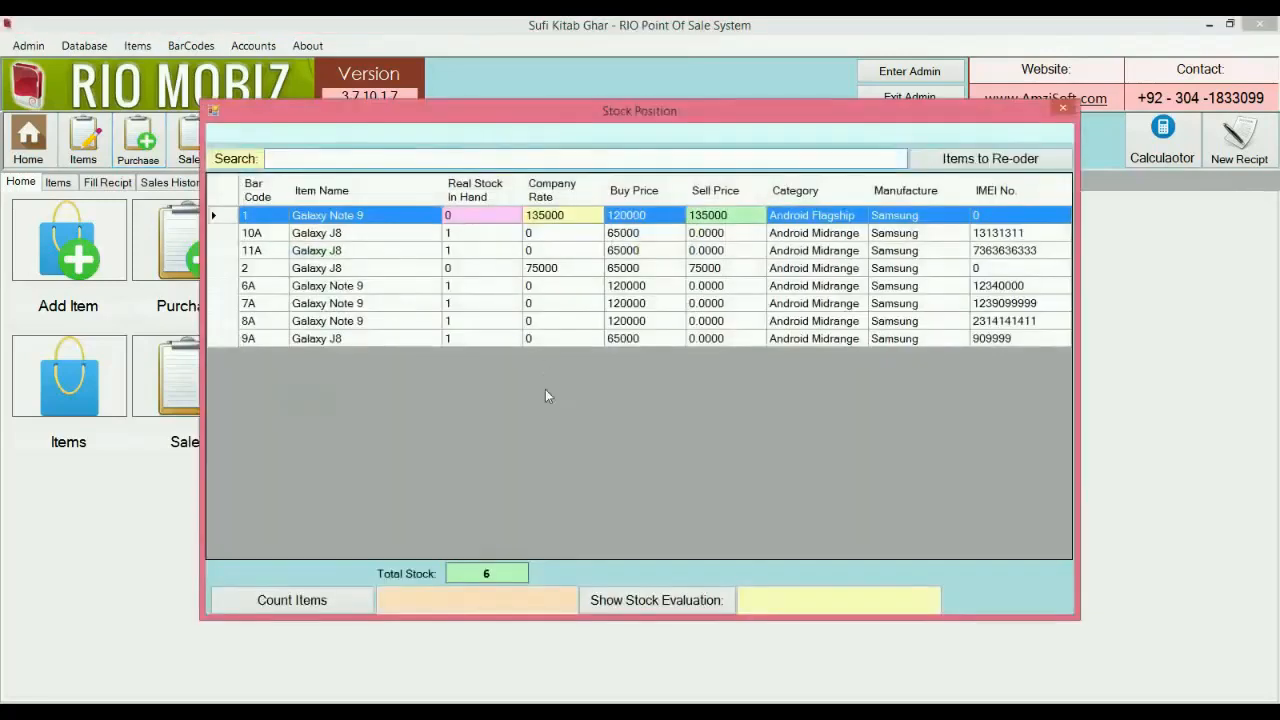
Show total stock value and item count, then filter by 'note' for Galaxy Note 9 figures.
click(630, 605)
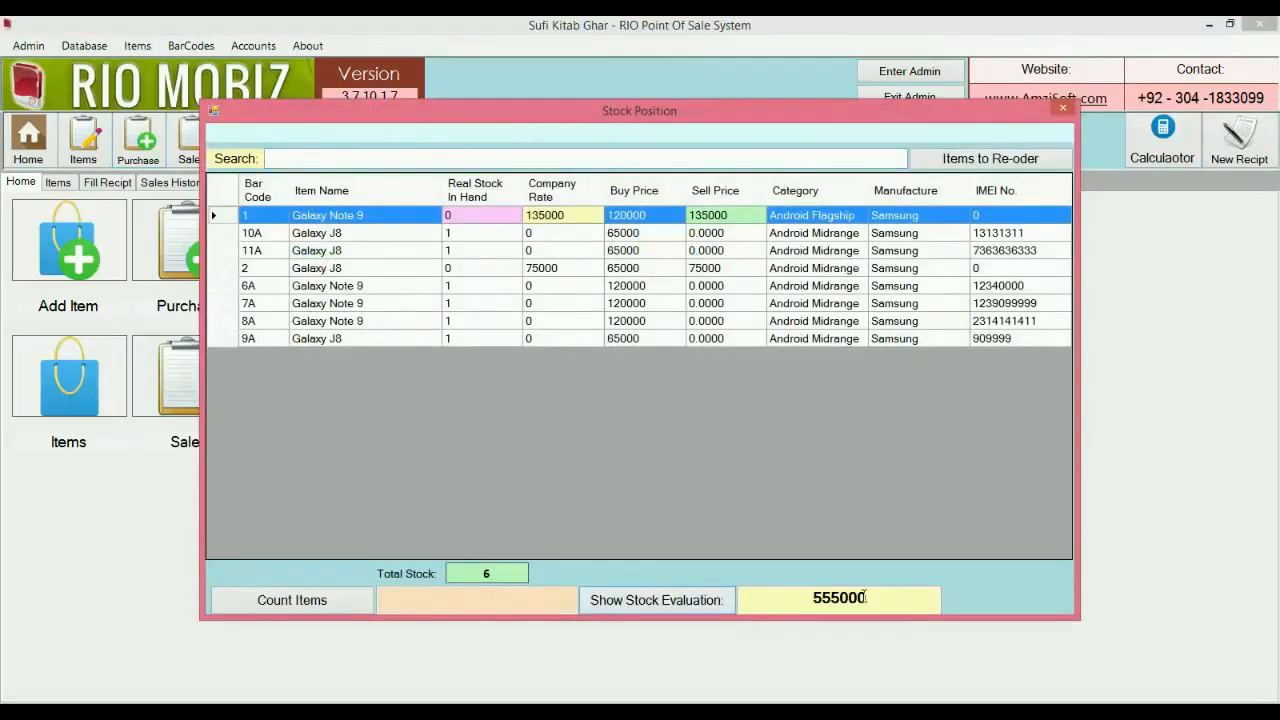
click(334, 613)
click(464, 155)
text(note)
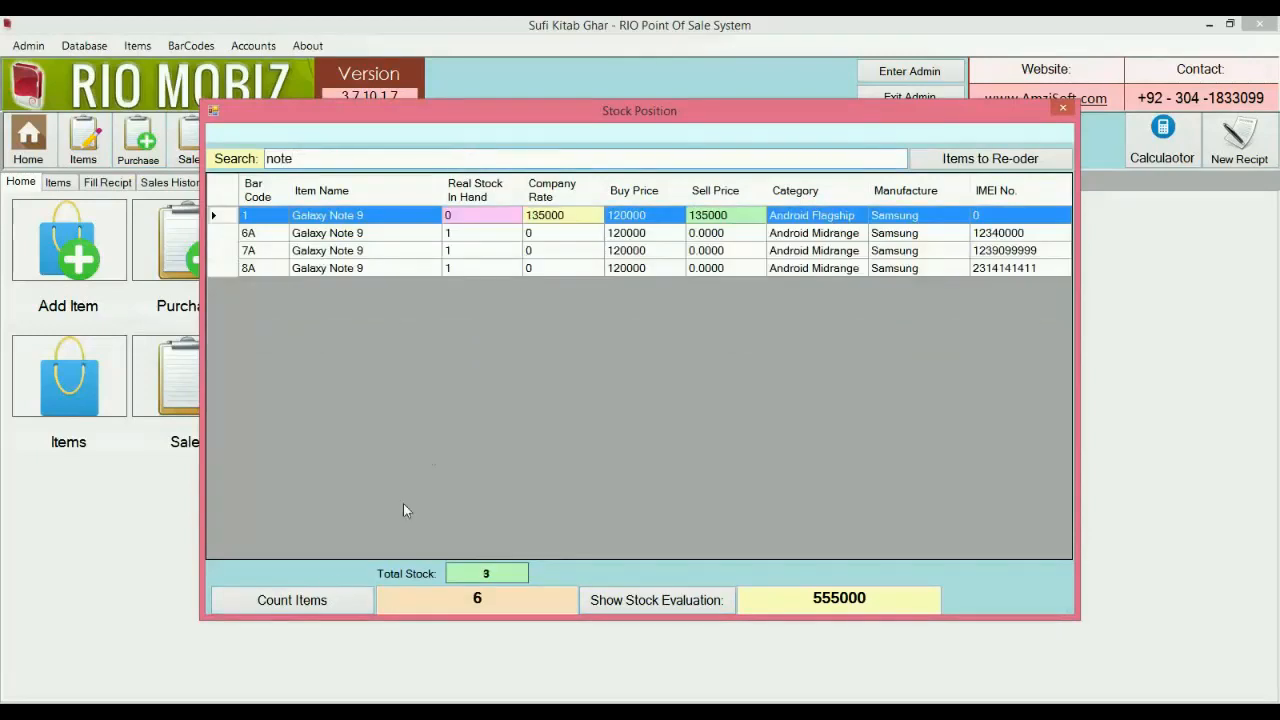
click(322, 603)
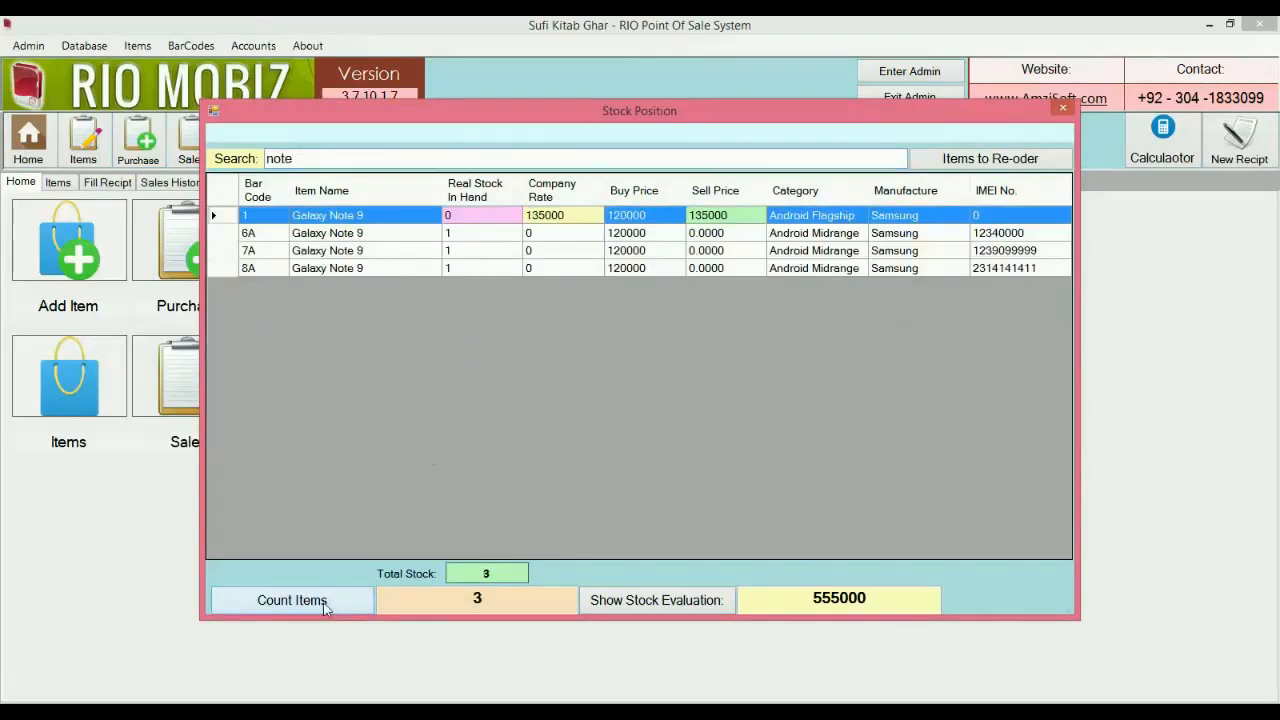
click(608, 603)
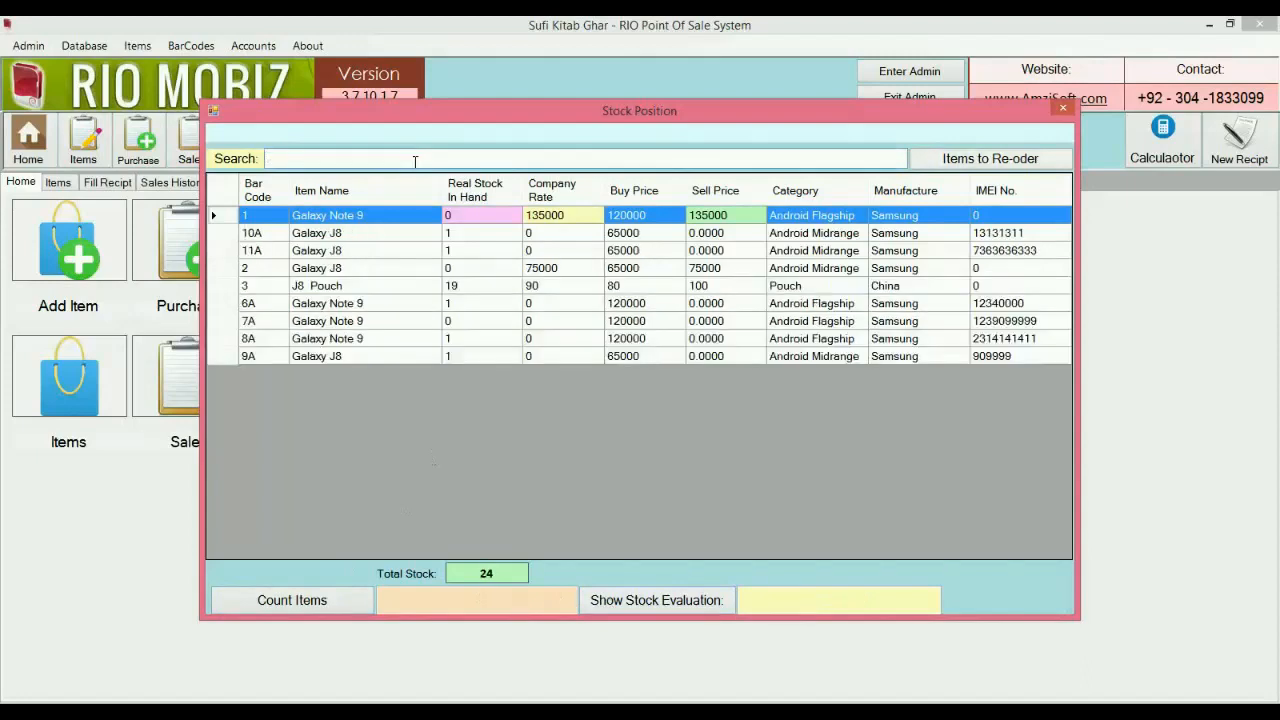
Filter by 'Android mi' to get its value and count, clear the search, and close.
text(Android mi)
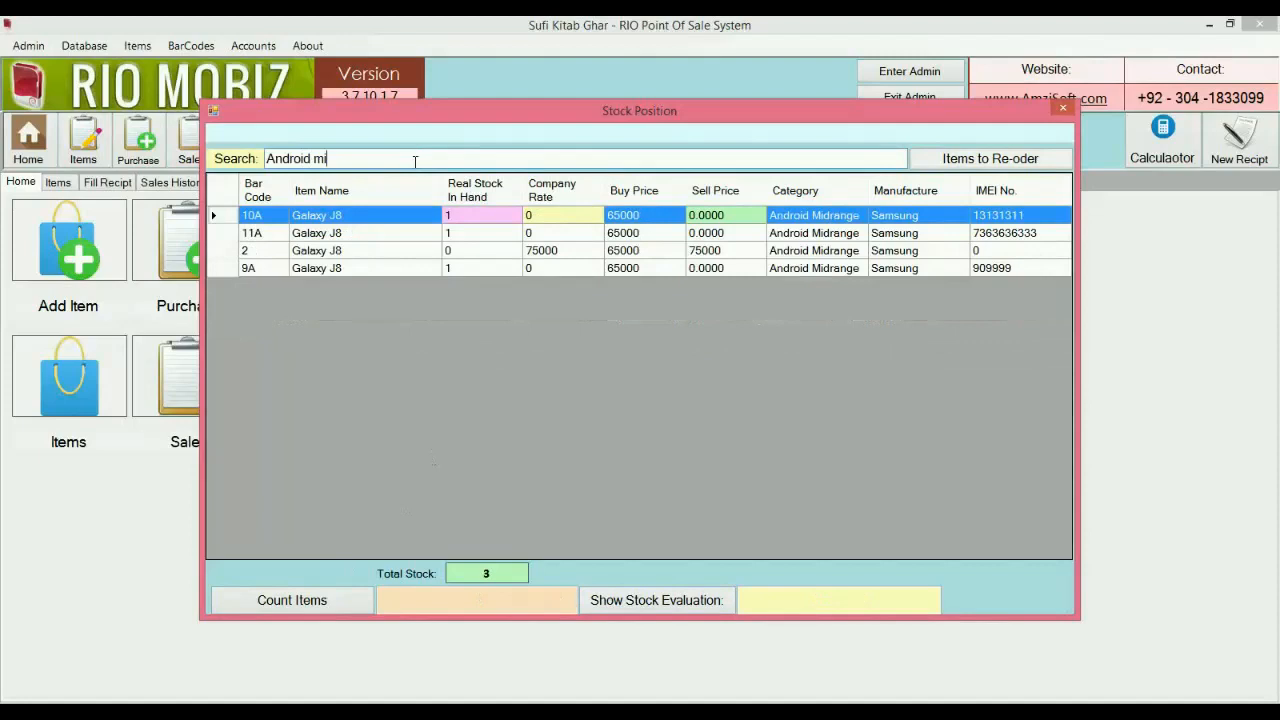
click(612, 607)
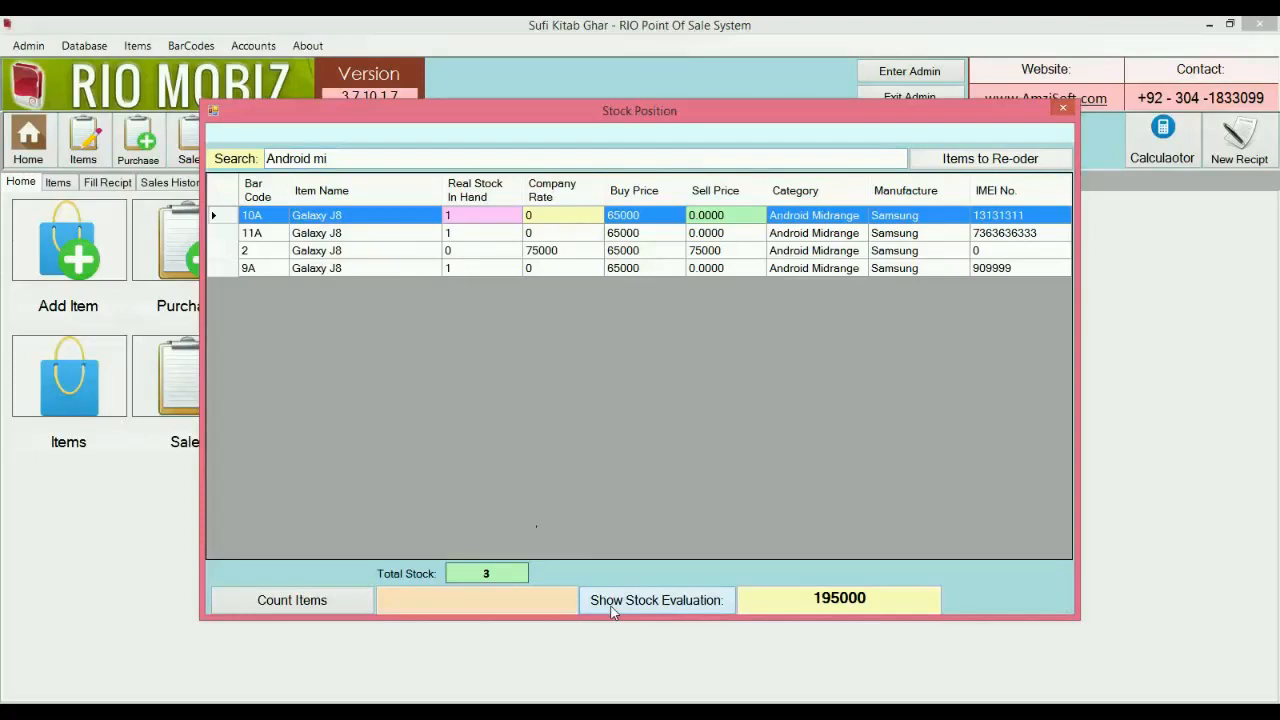
click(326, 603)
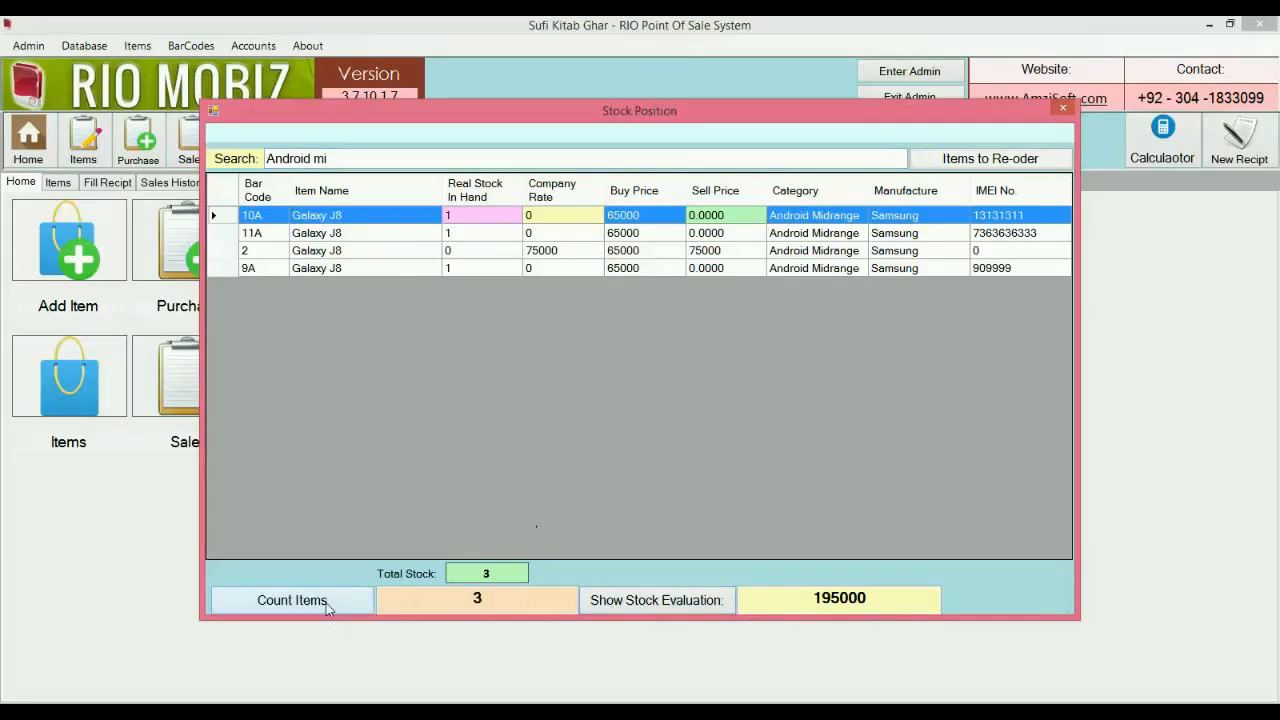
click(501, 158)
key(BackSpace)
key(BackSpace)
key(BackSpace)
key(BackSpace)
key(BackSpace)
key(BackSpace)
key(BackSpace)
key(BackSpace)
key(BackSpace)
key(BackSpace)
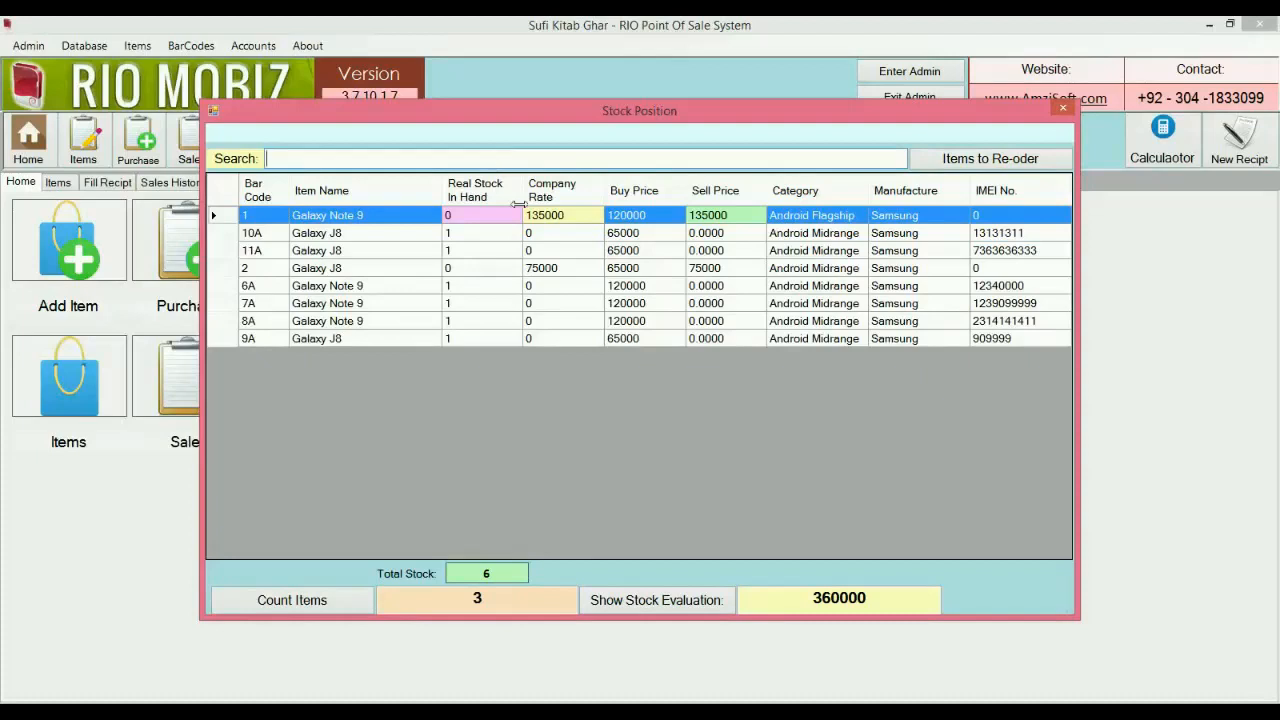
click(1062, 109)
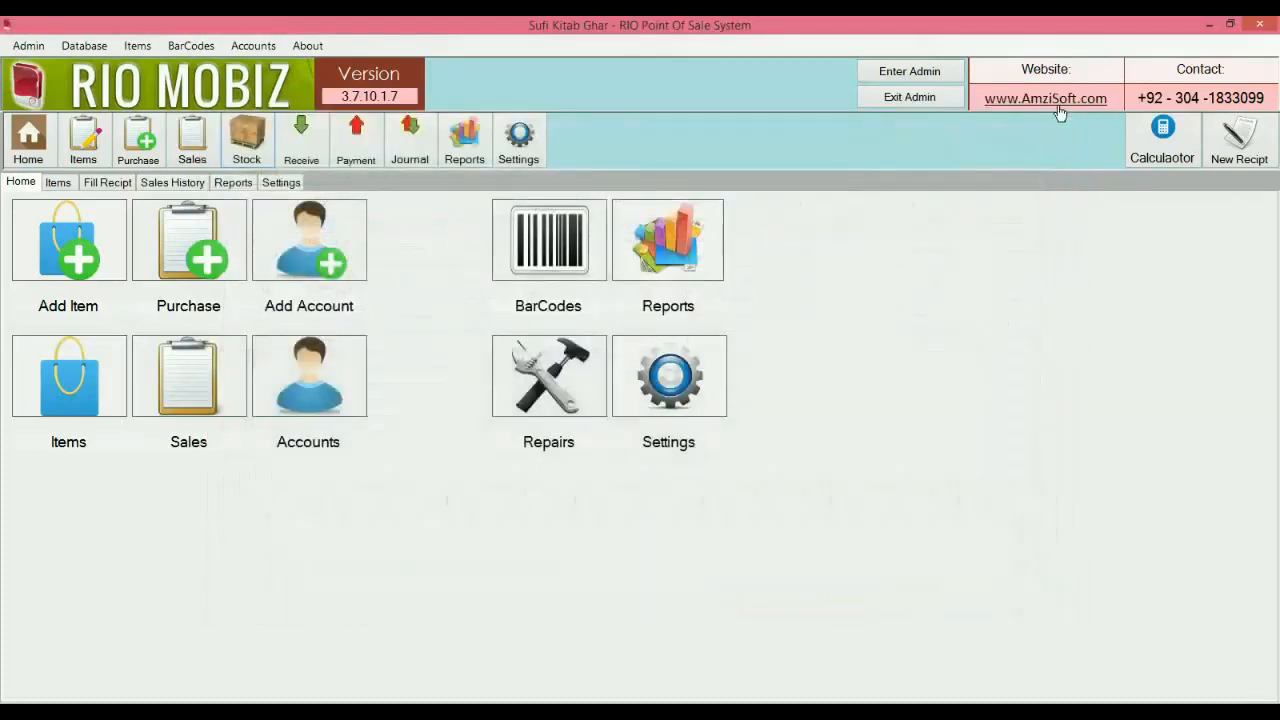
Open a new sales receipt, keep the COUNTER customer, and return to the Home screen.
click(1241, 132)
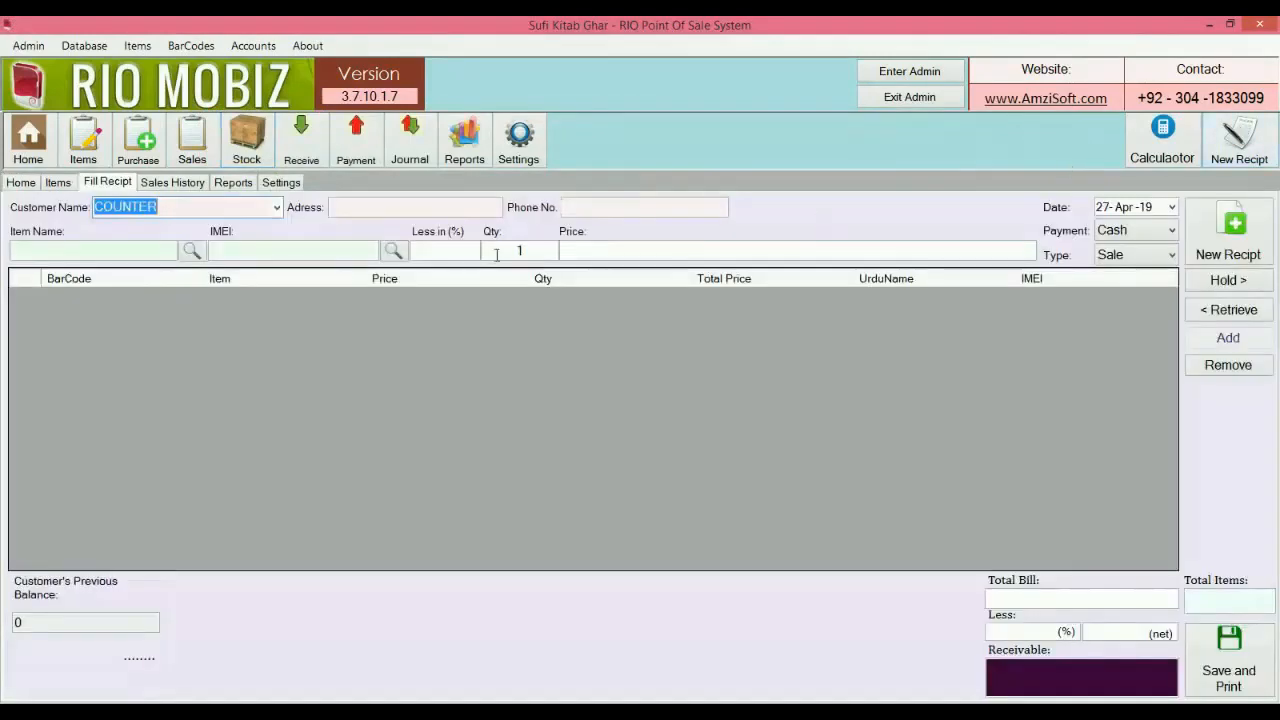
click(277, 208)
click(268, 227)
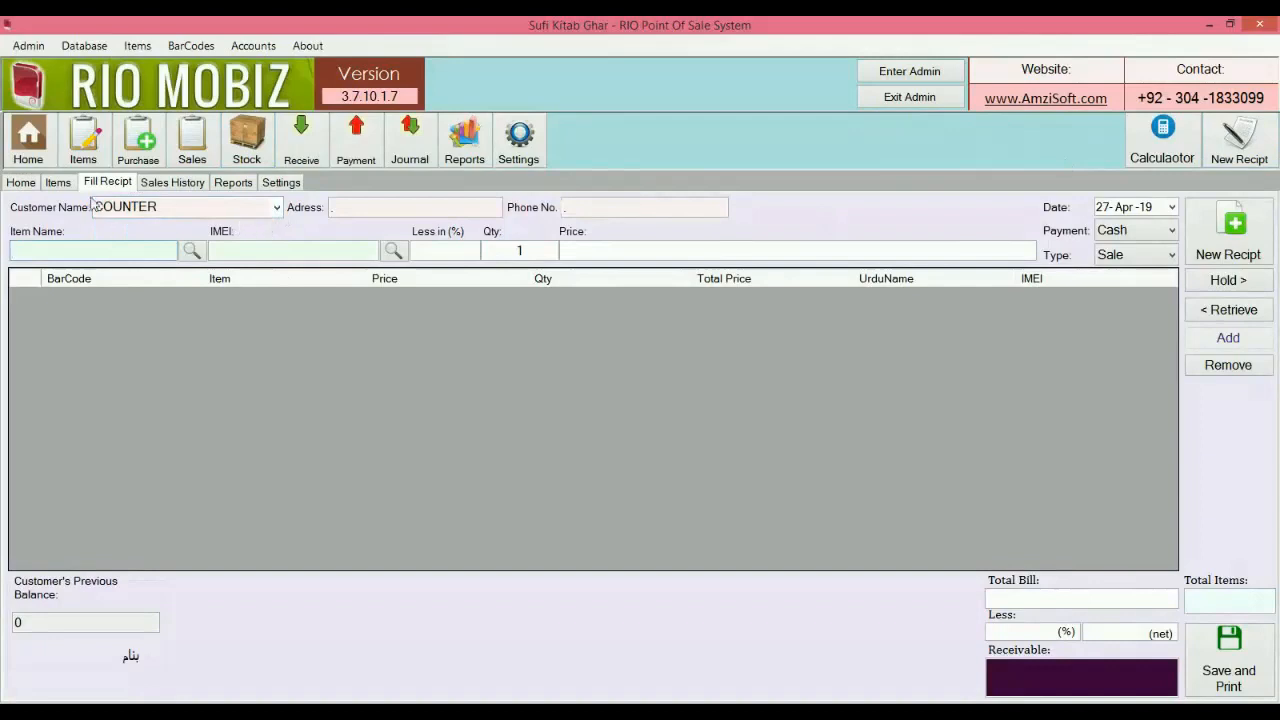
click(28, 184)
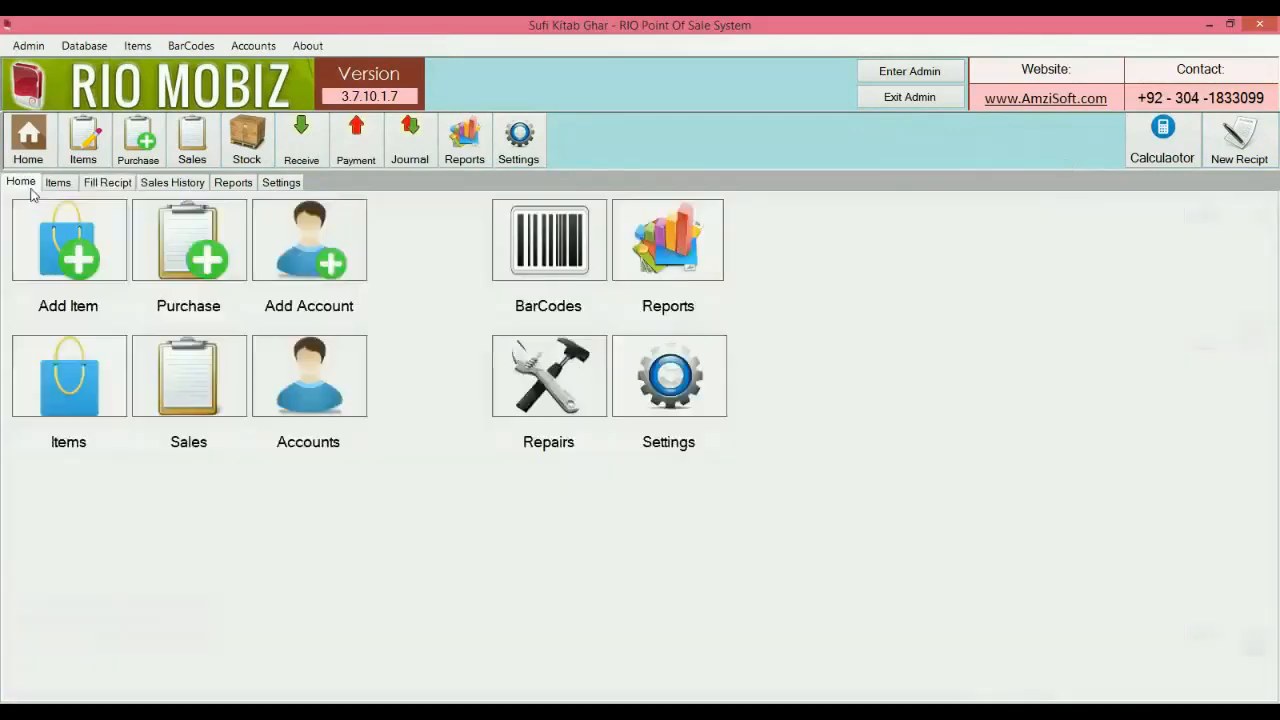
Add a new Customer-type account with the customer's name, then go to the sale receipt form.
click(310, 260)
text(Lateef Sahab)
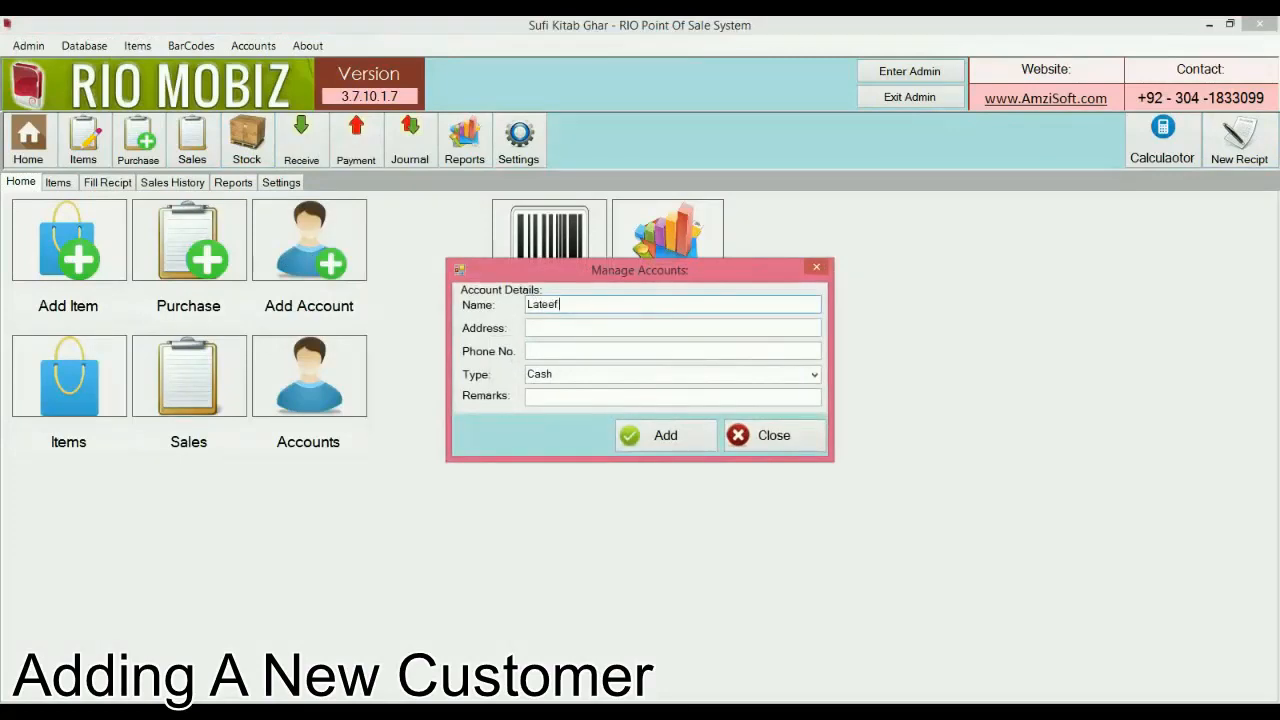
key(Tab)
key(Tab)
key(Tab)
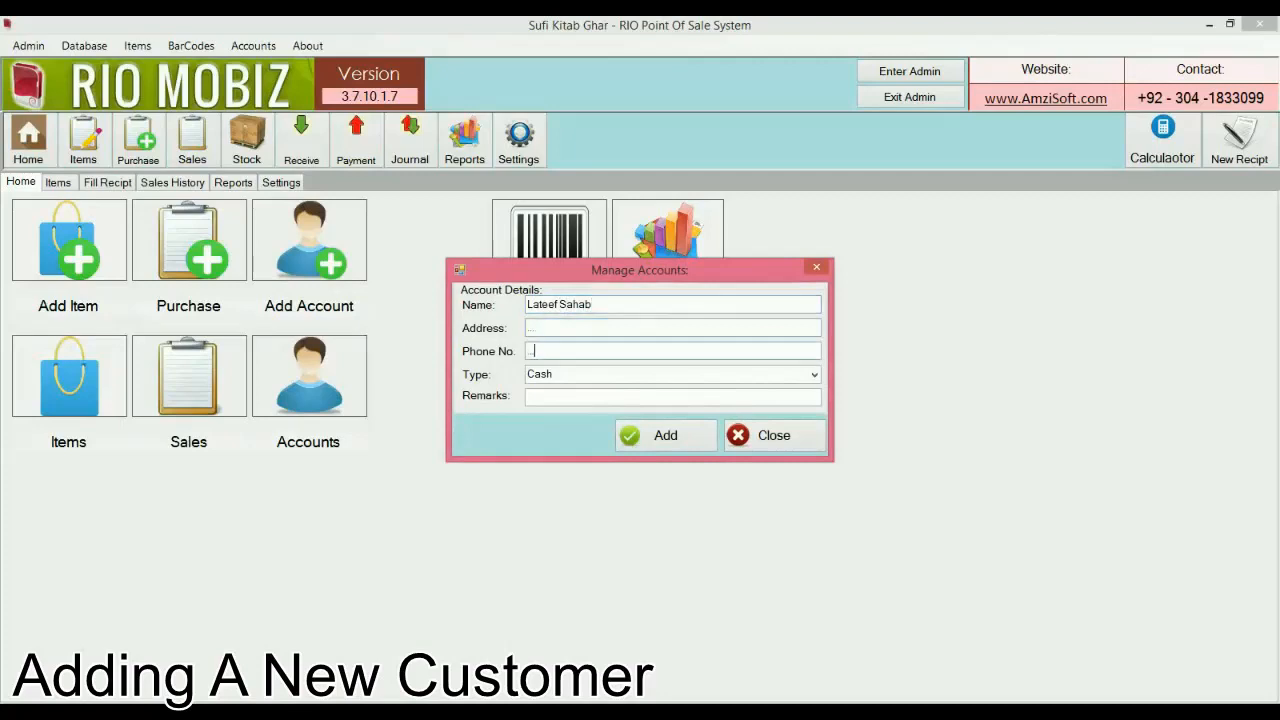
key(alt+Down)
key(Down)
key(Return)
click(668, 436)
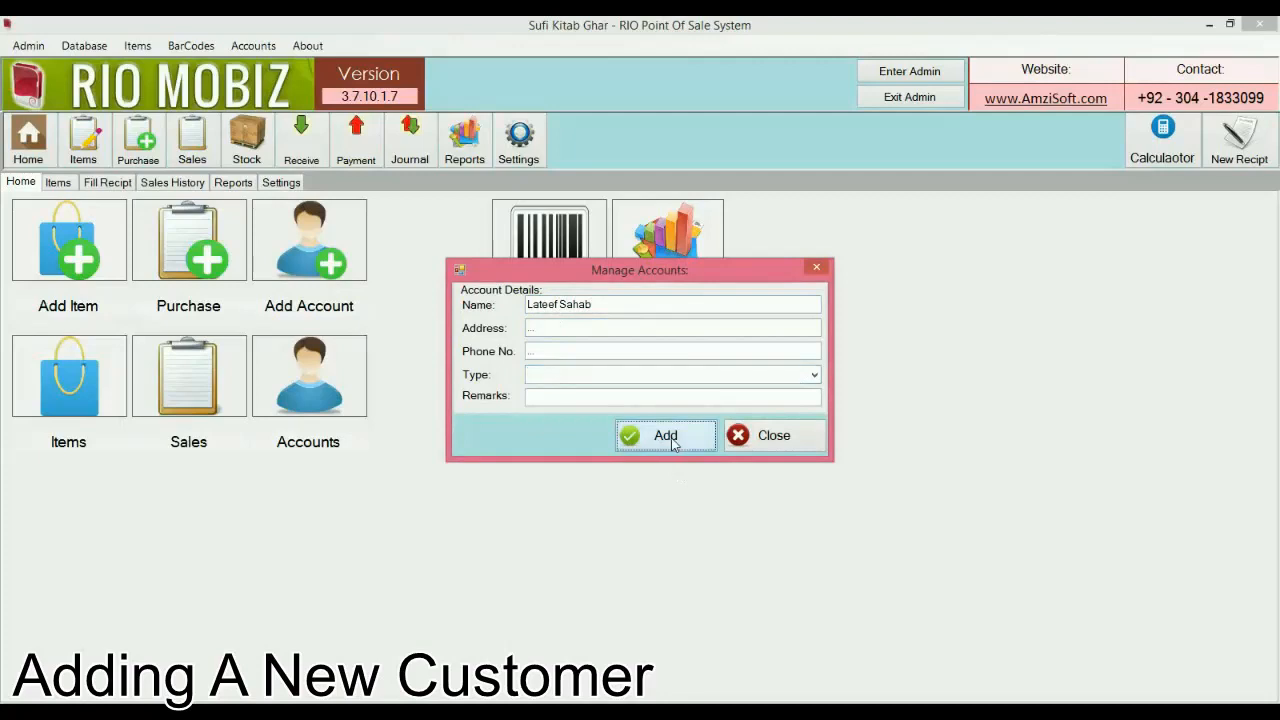
click(768, 435)
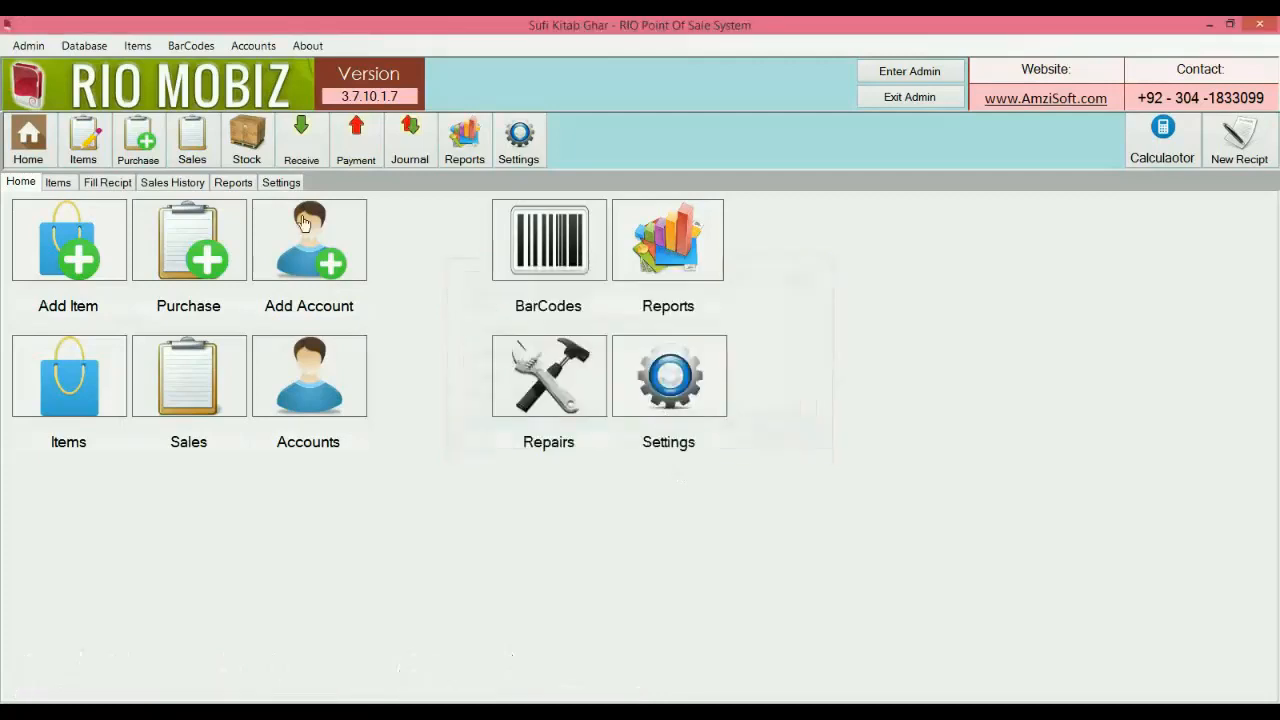
click(115, 188)
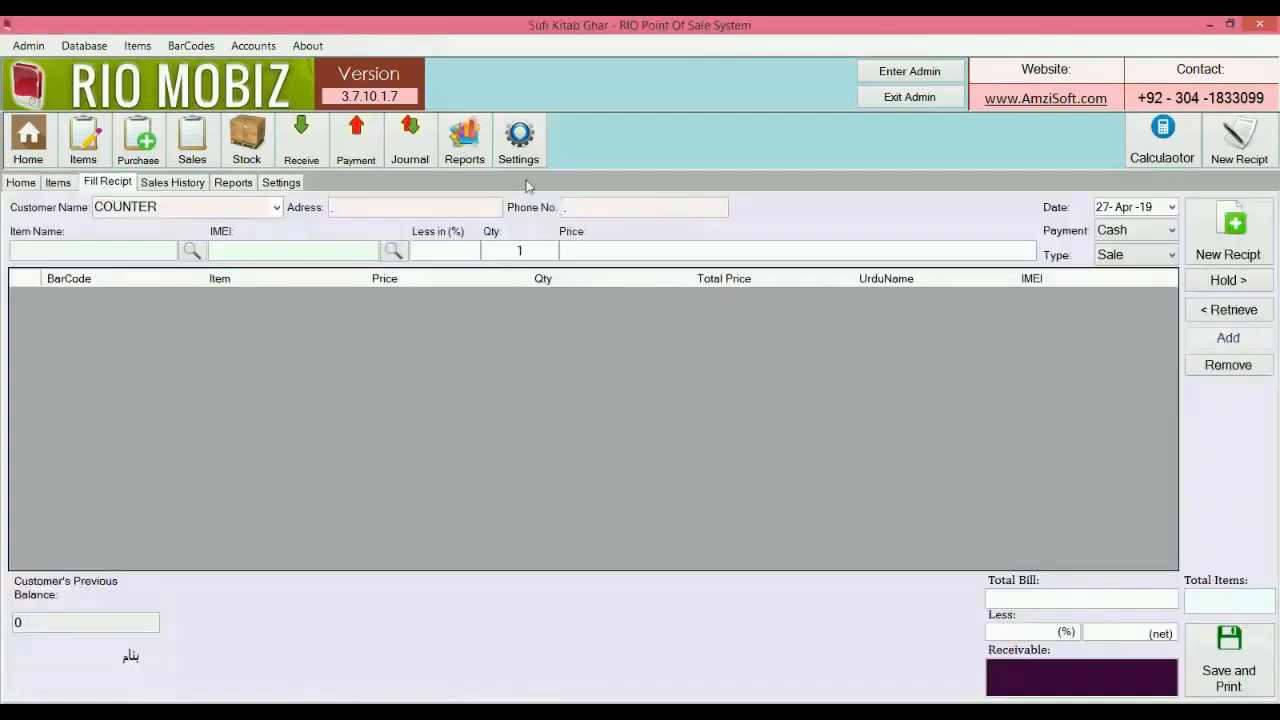
click(1234, 140)
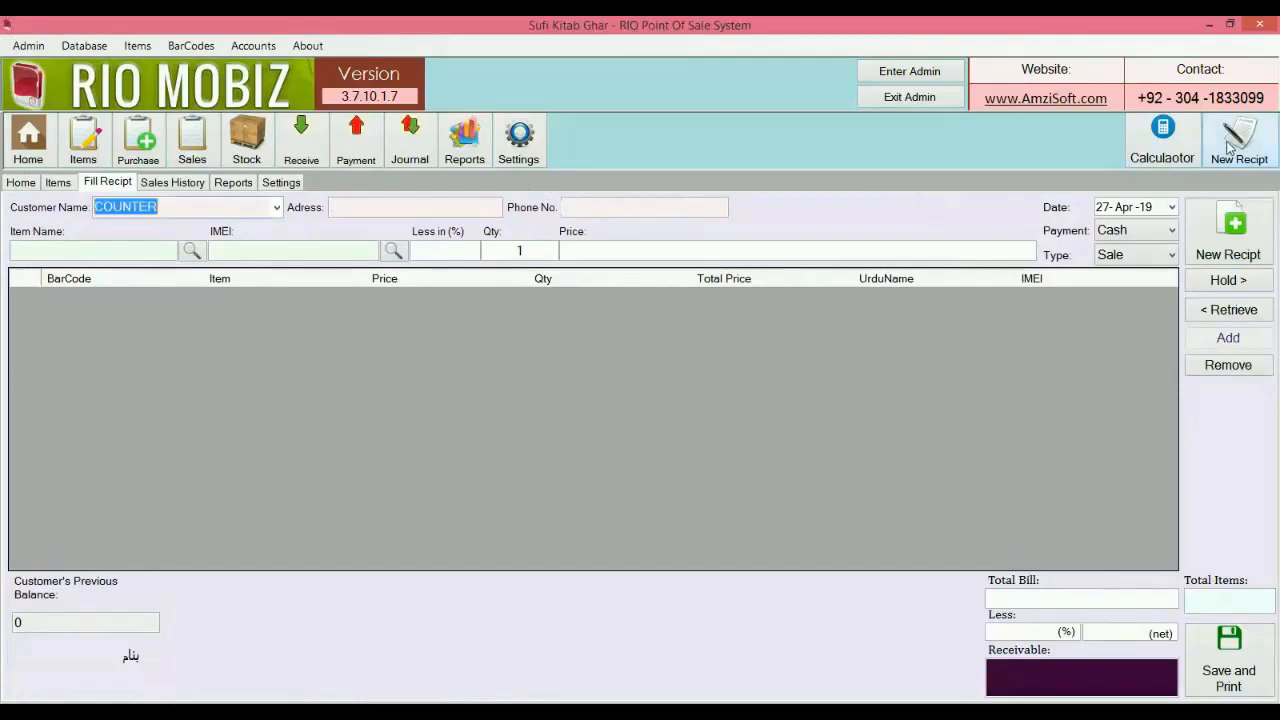
click(117, 190)
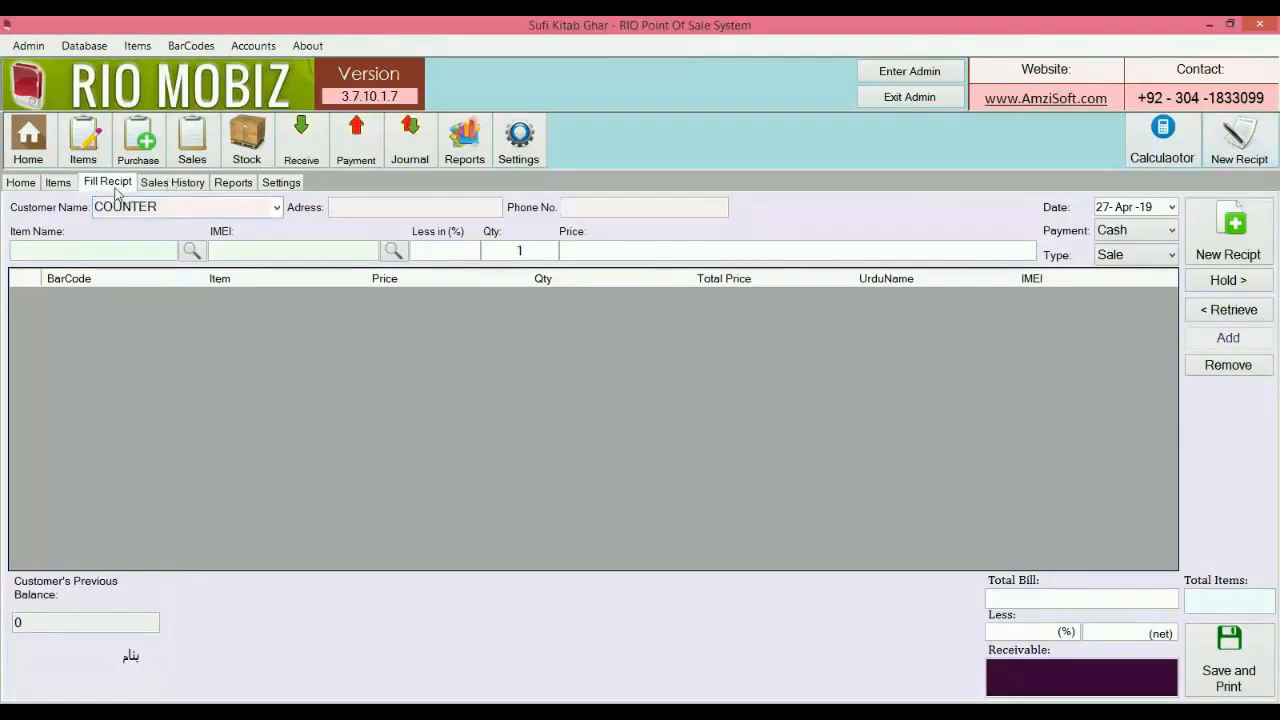
click(276, 207)
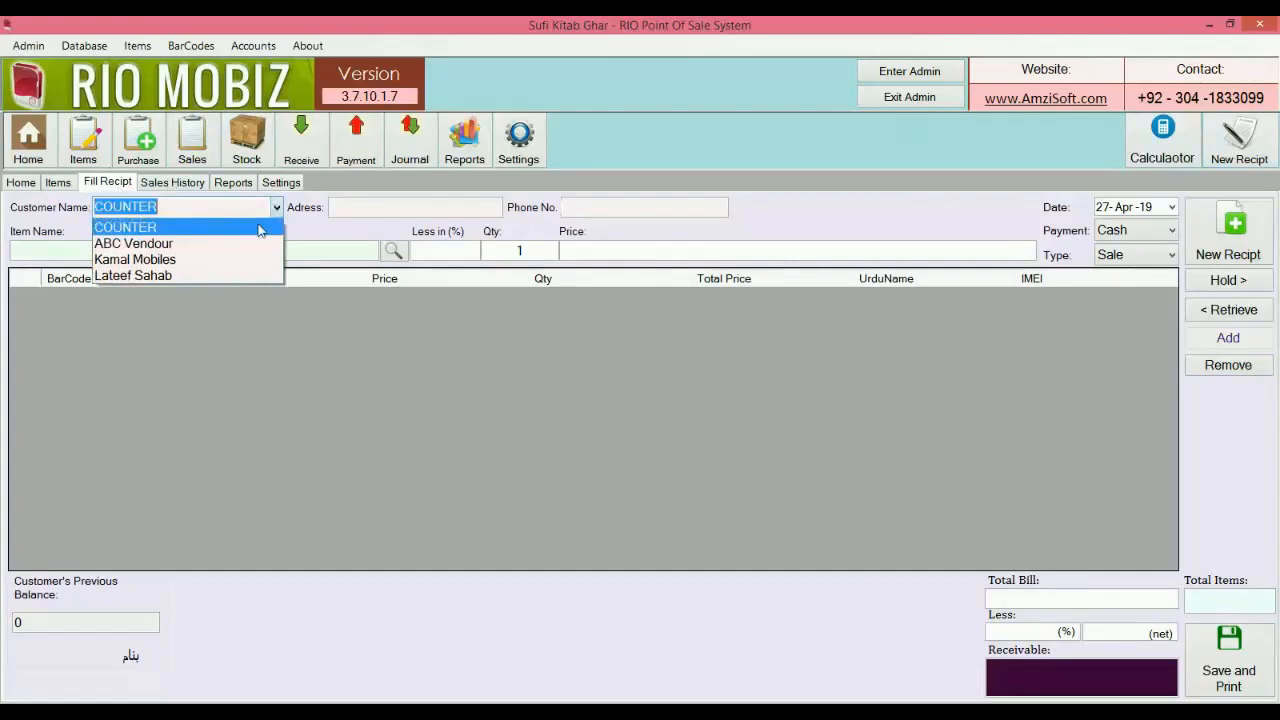
click(229, 275)
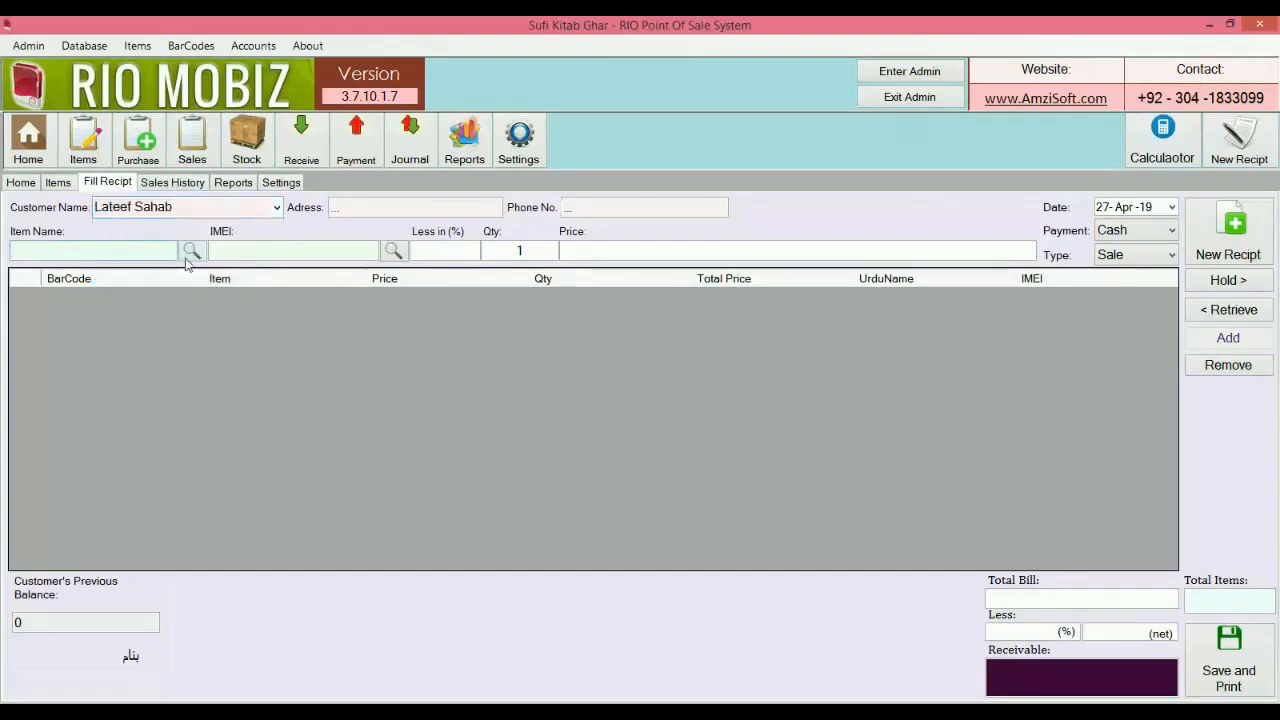
click(188, 256)
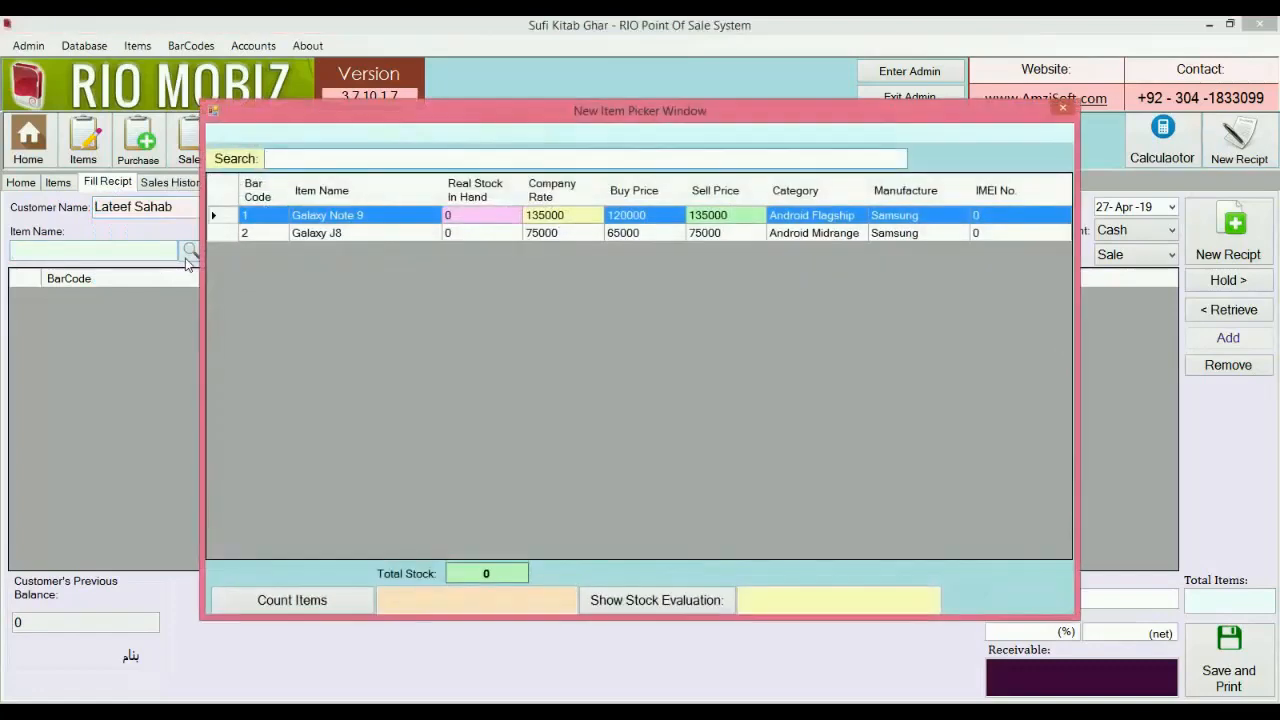
key(Return)
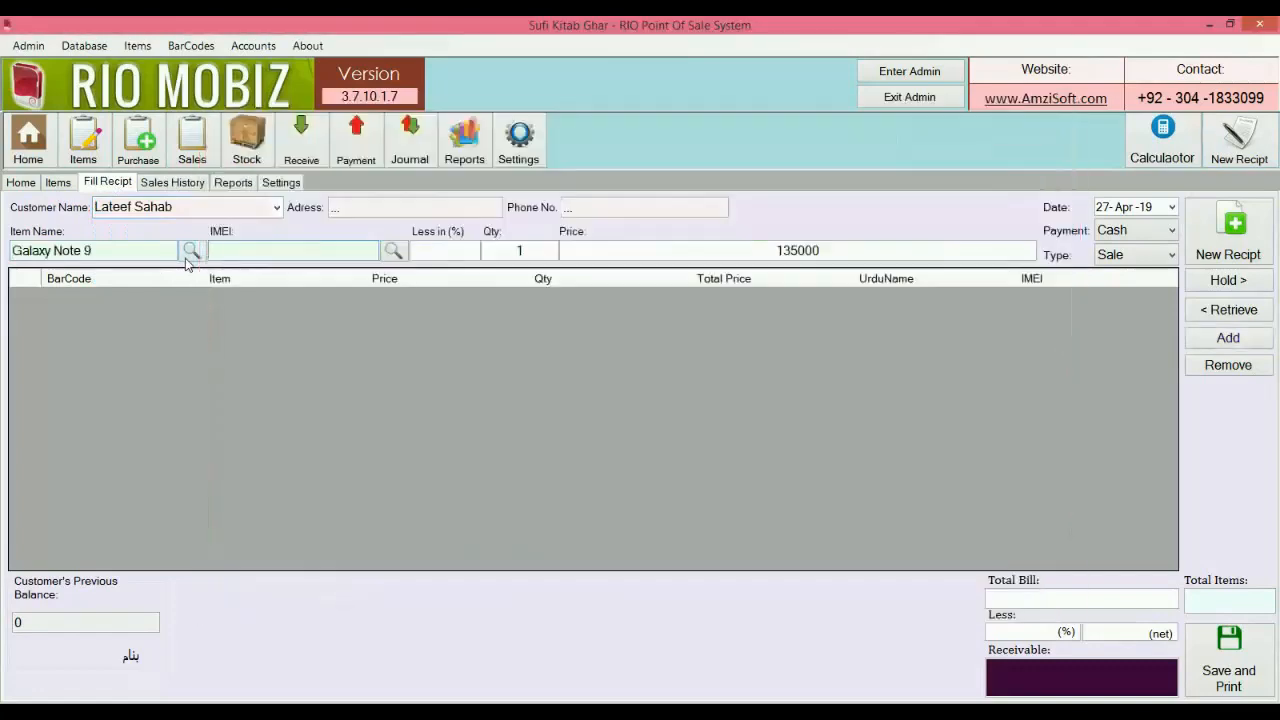
click(386, 256)
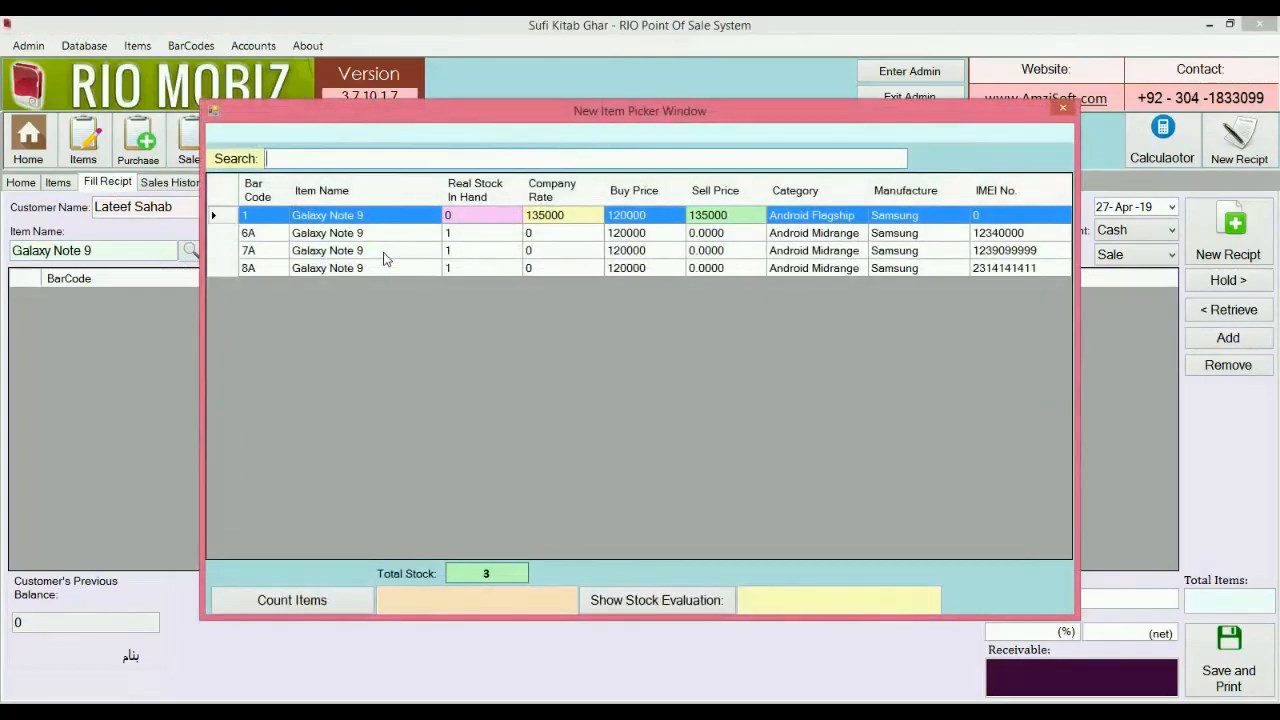
key(Down)
key(Down)
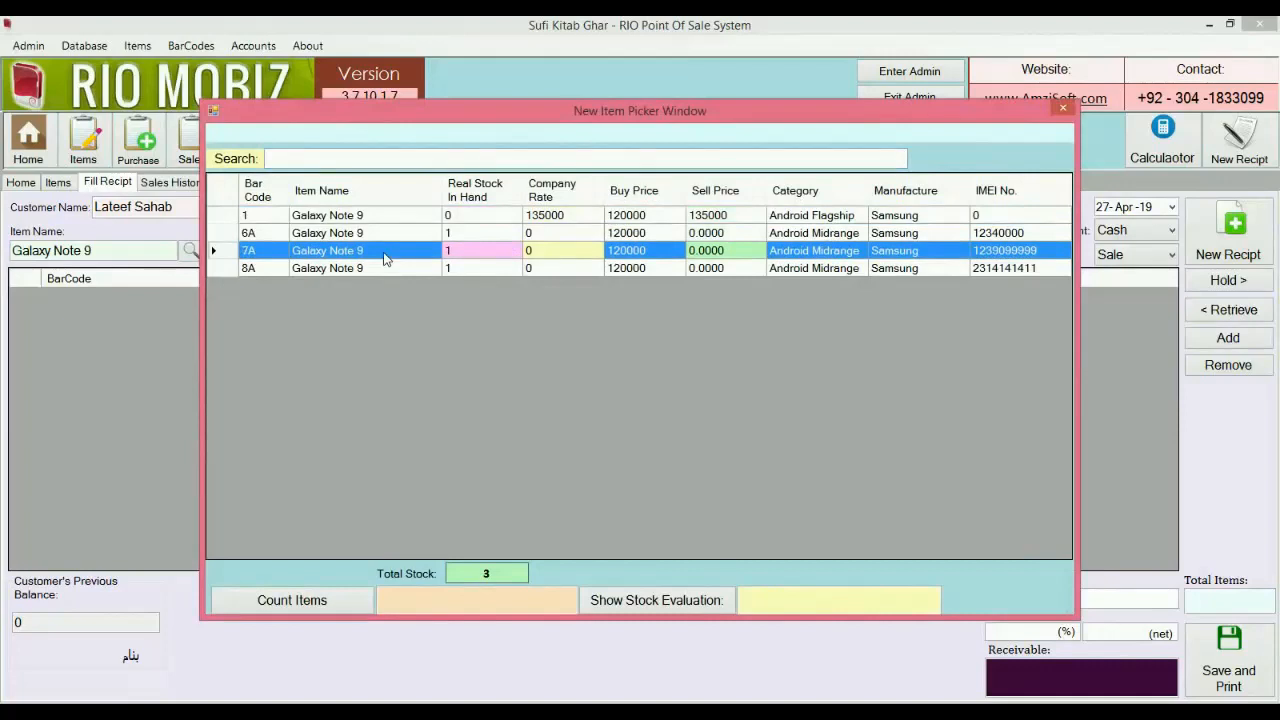
key(Return)
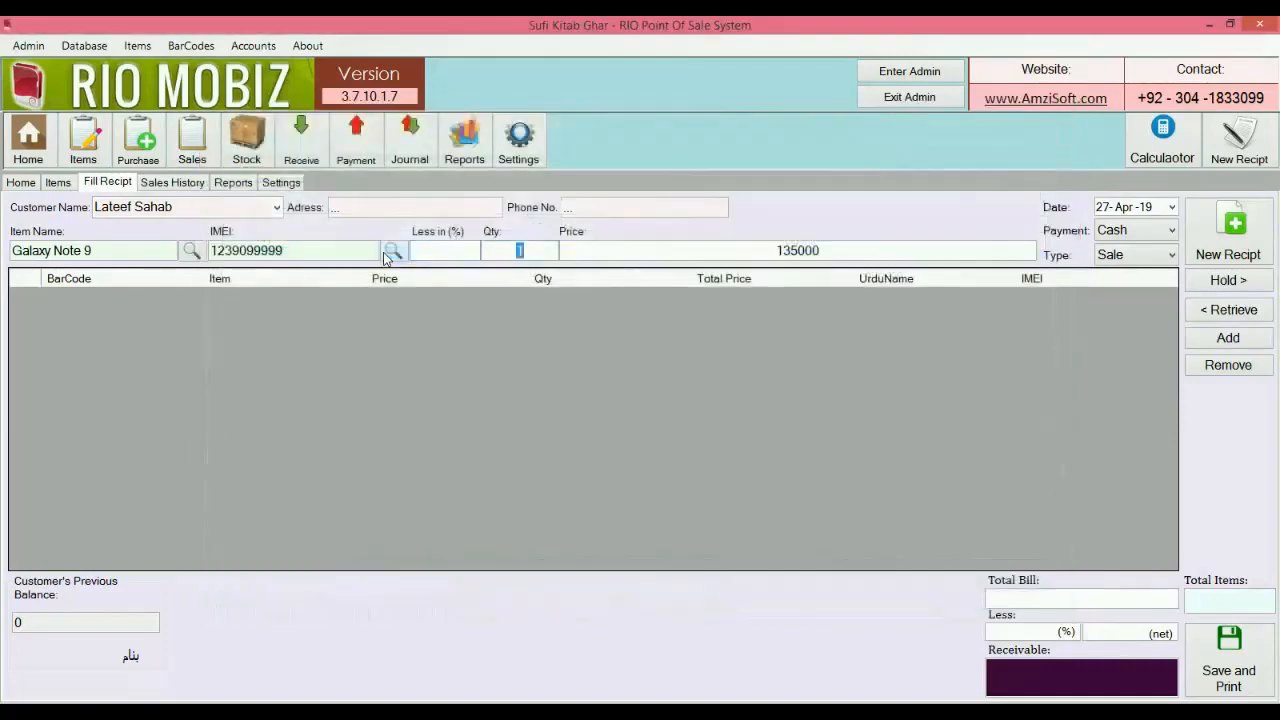
key(Return)
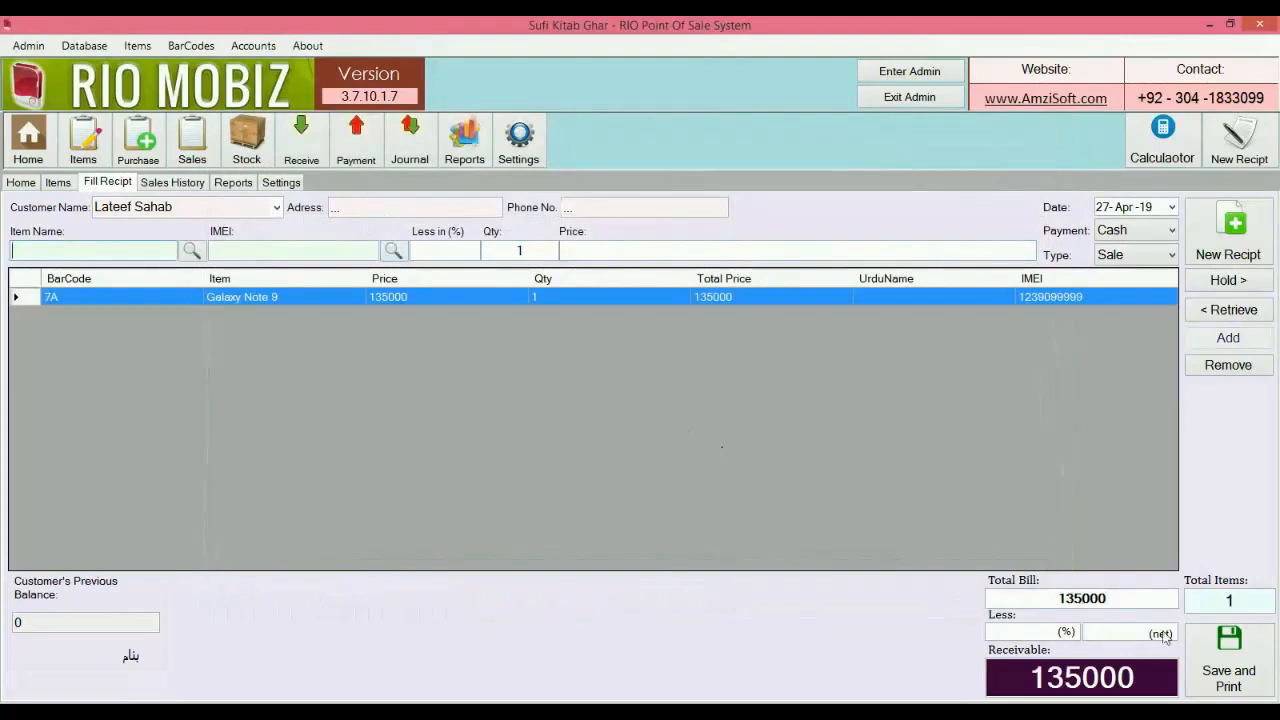
Save the receipt with 135000 received, print it, and close the preview.
click(1226, 652)
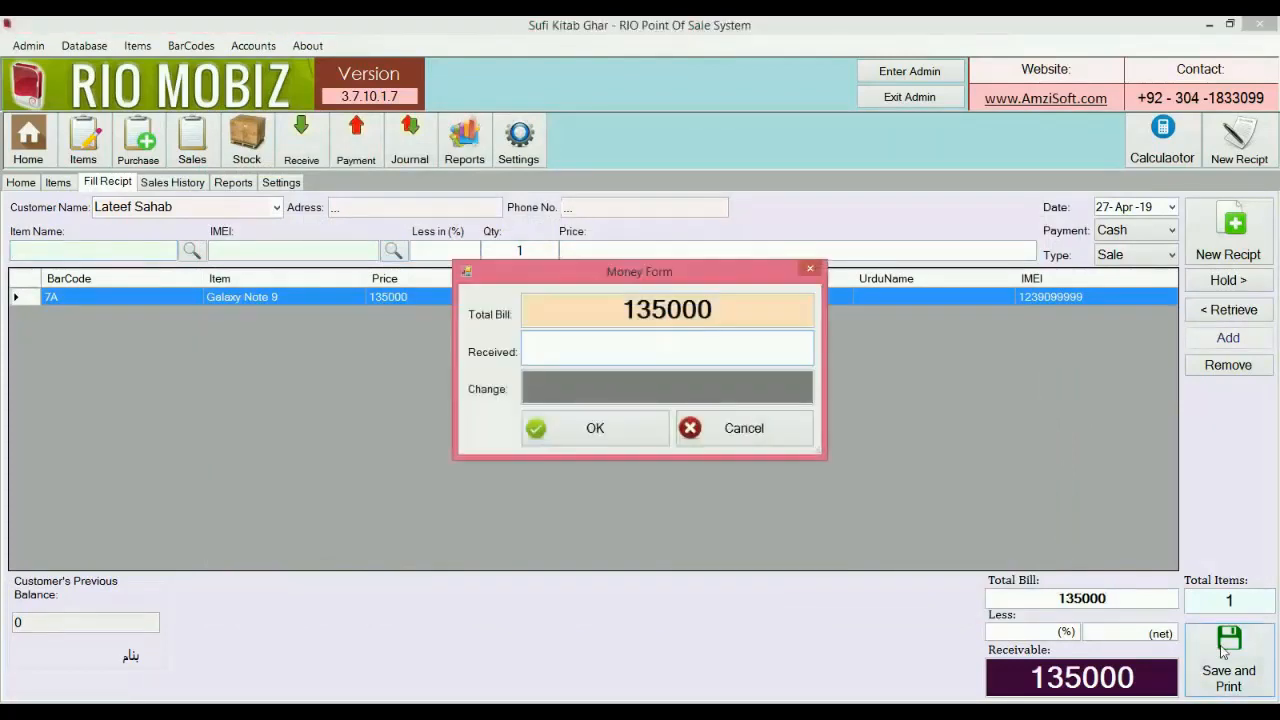
text(135000)
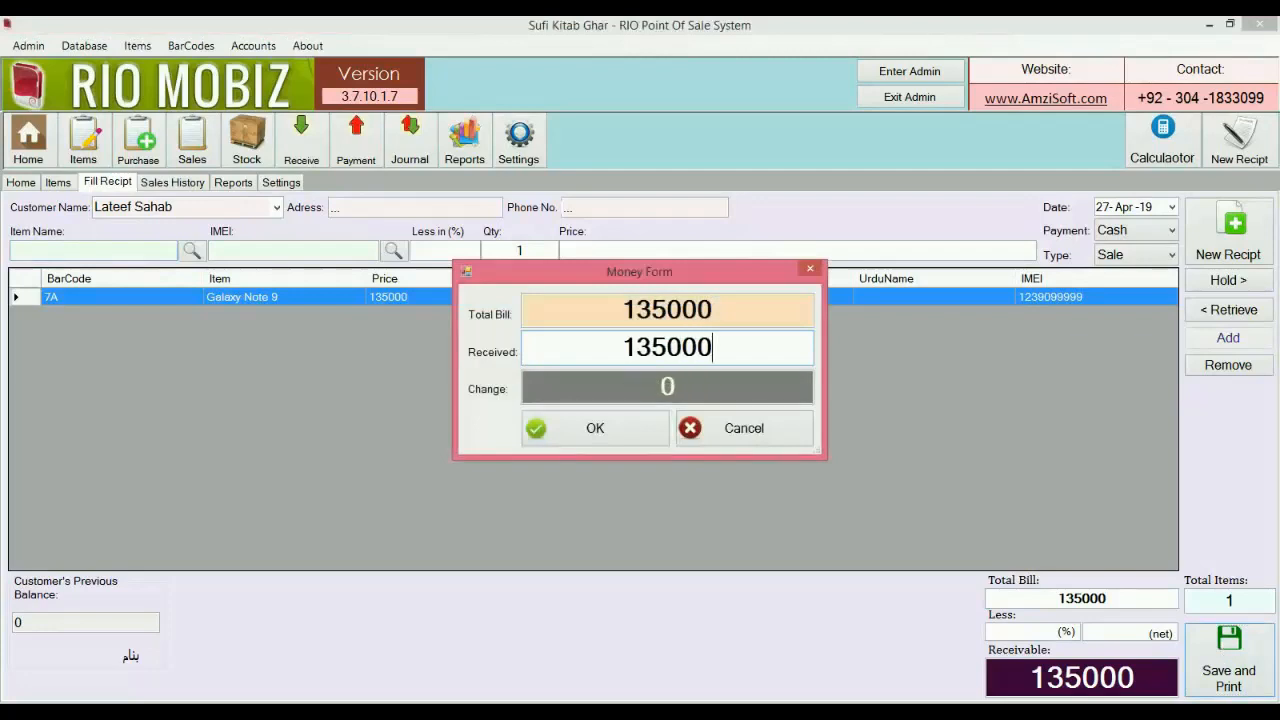
key(Return)
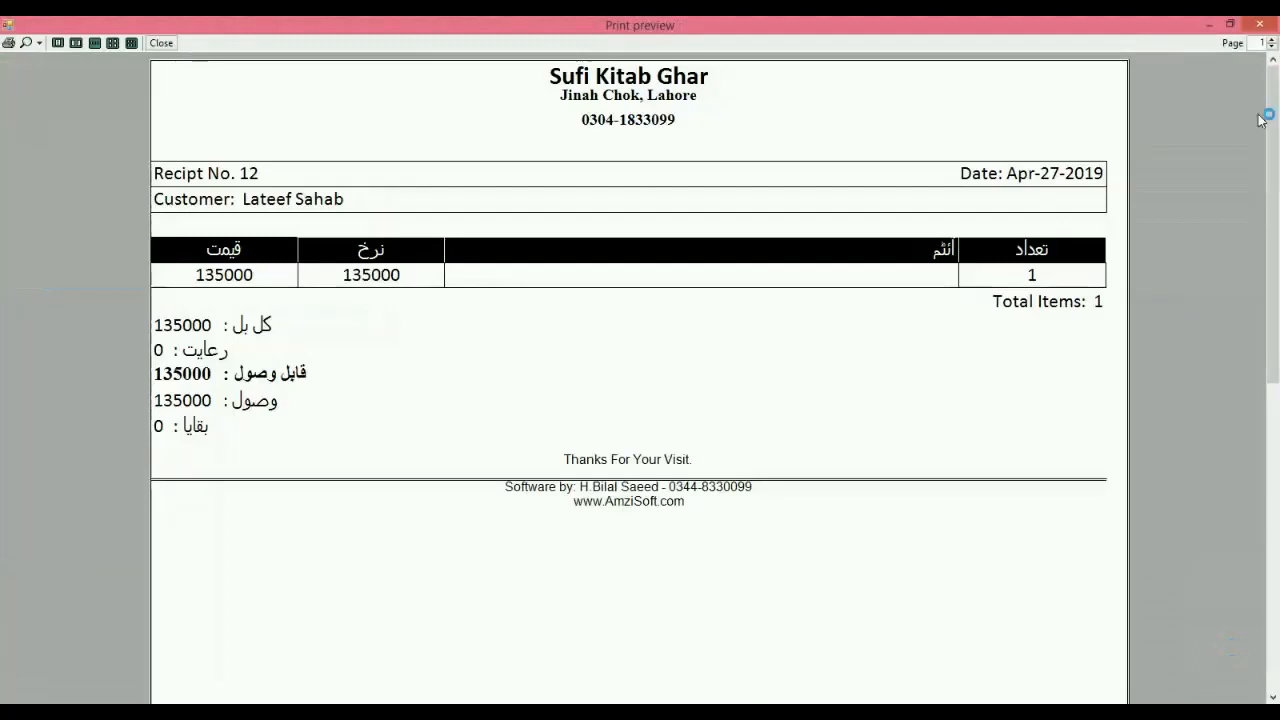
click(1262, 24)
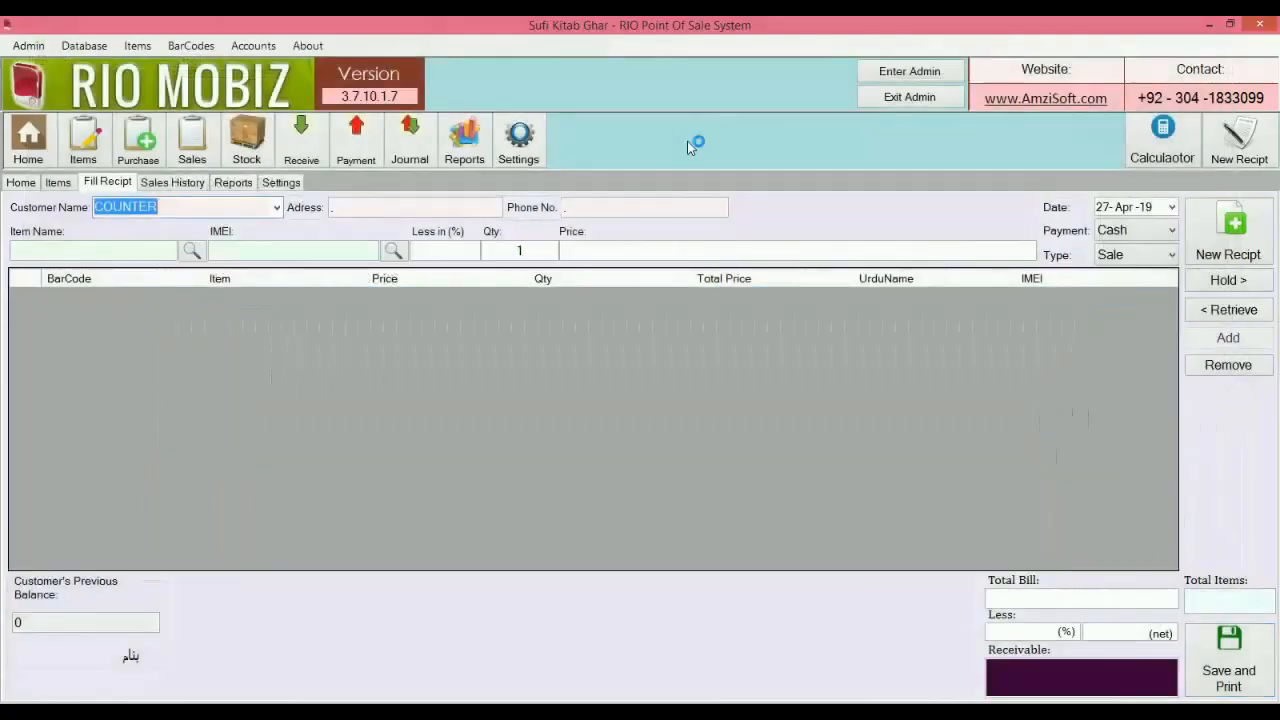
click(281, 181)
Set receipt printing language to English and save the settings.
click(612, 321)
click(594, 338)
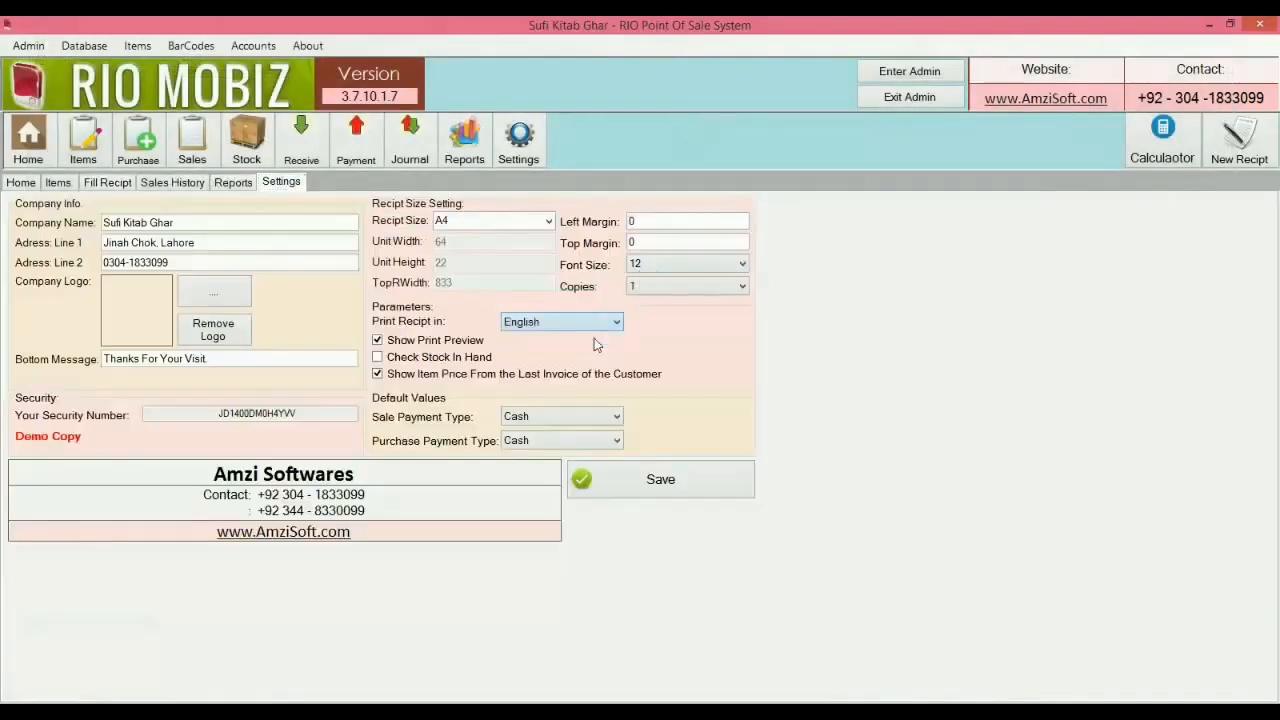
click(633, 474)
click(645, 430)
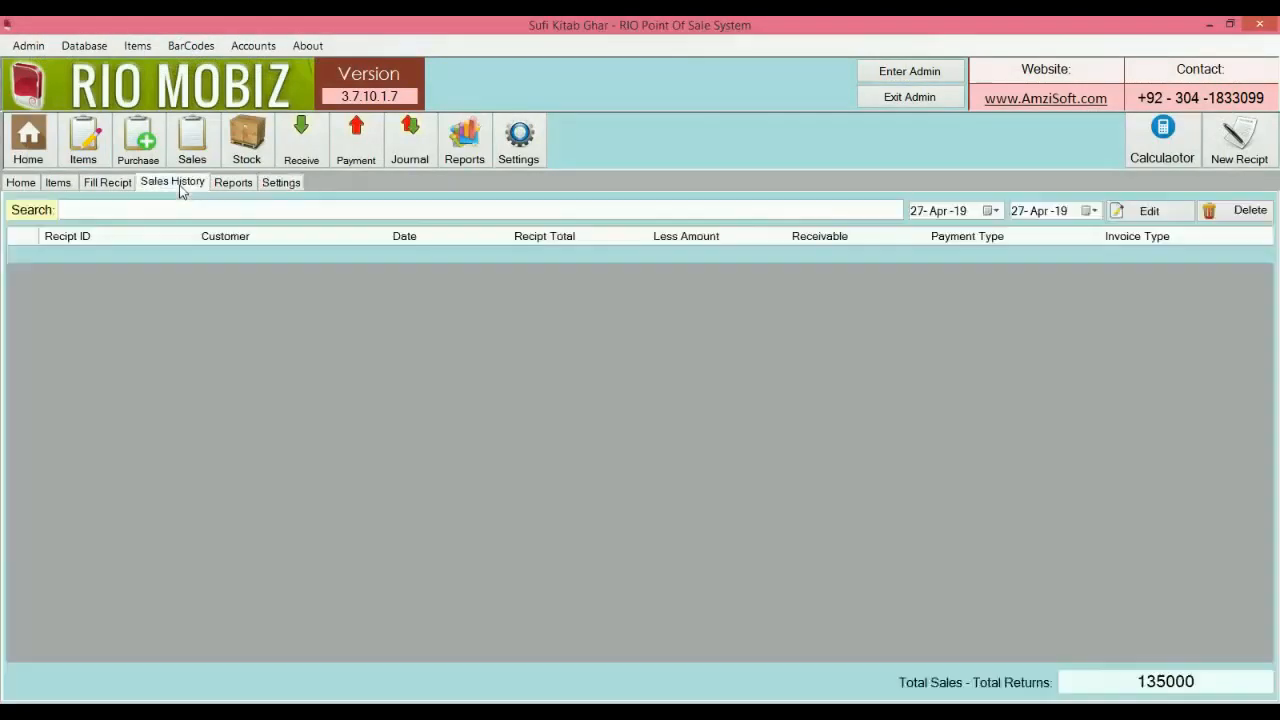
Reopen receipt 12 from Sales History, save it with 135000 received, and reprint.
click(179, 187)
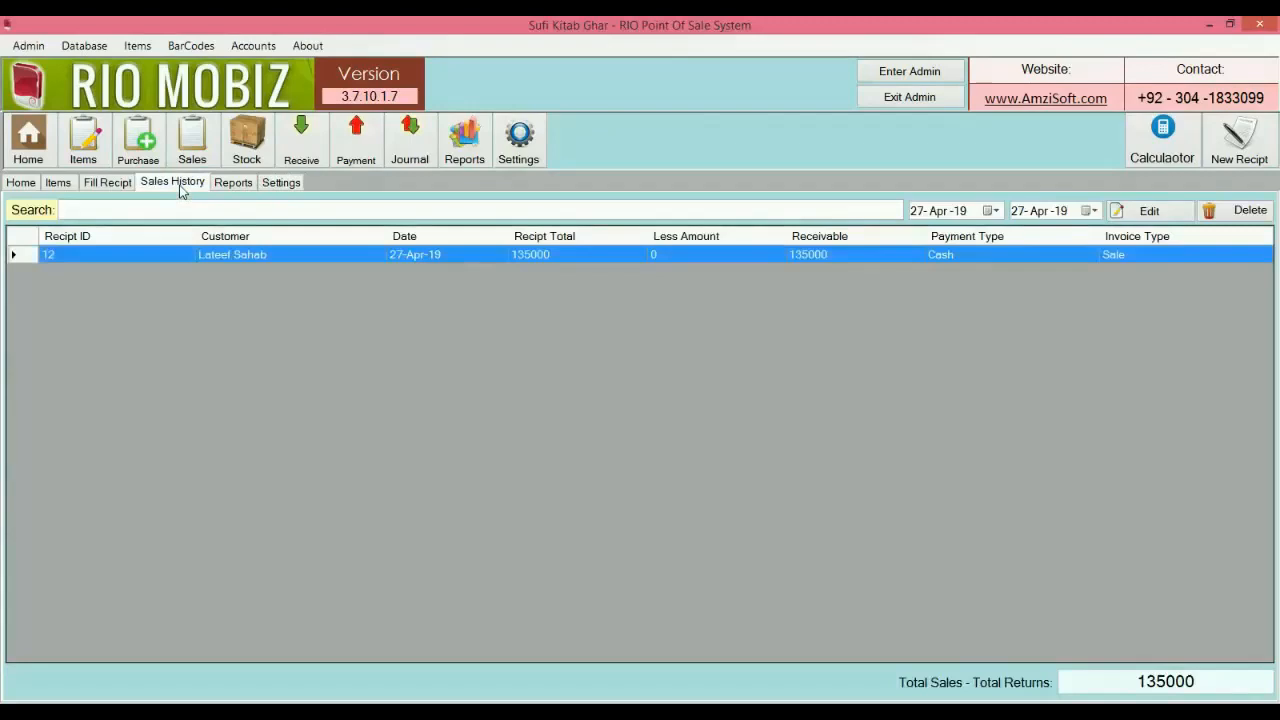
double_click(260, 254)
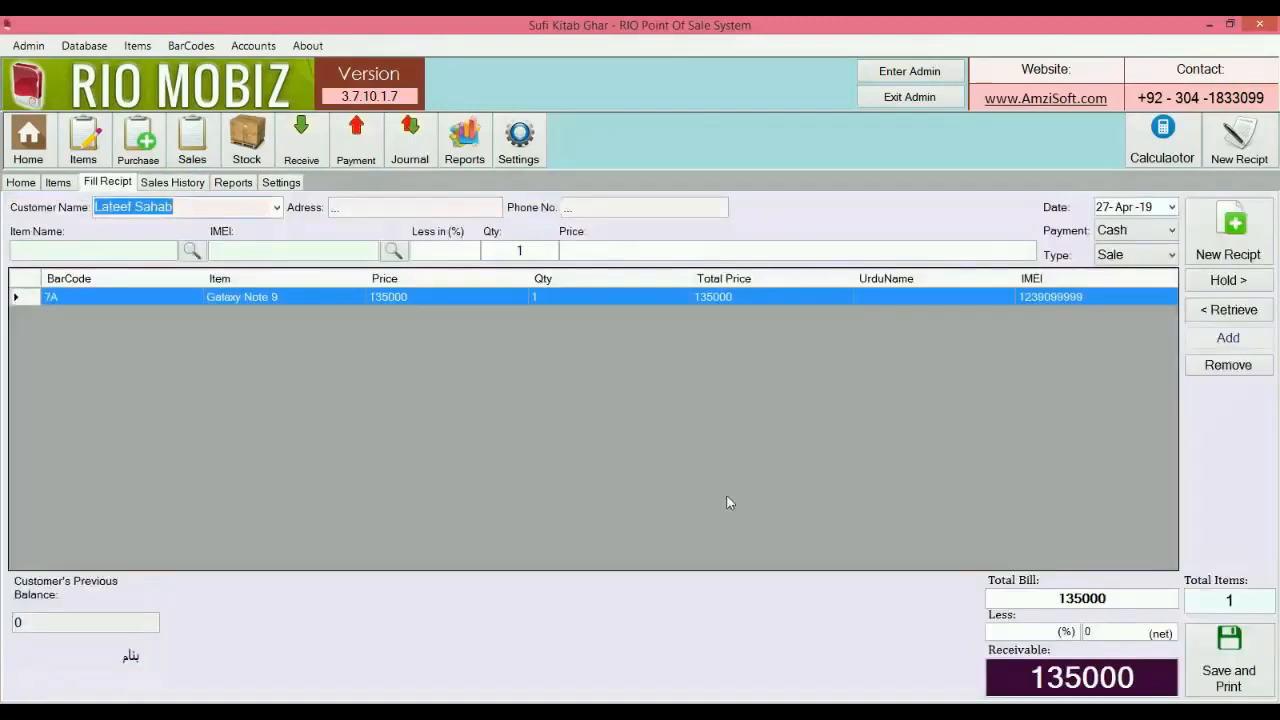
click(1207, 652)
text(135000)
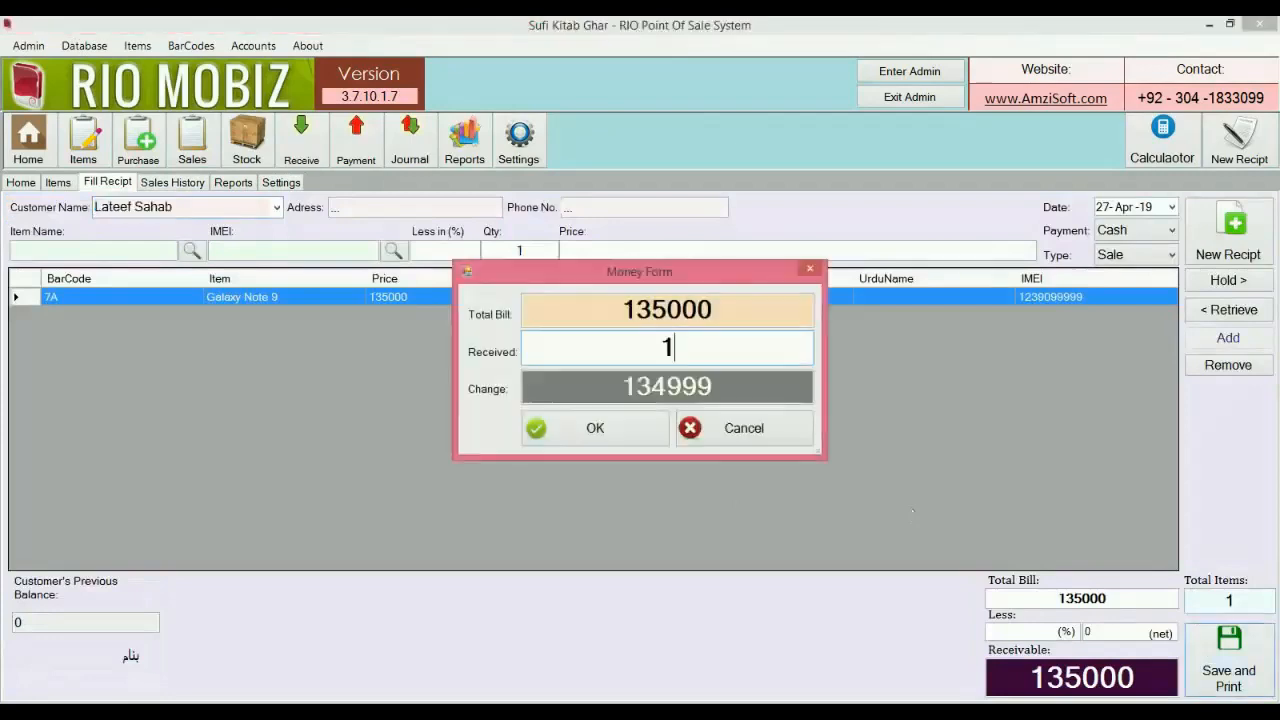
key(Return)
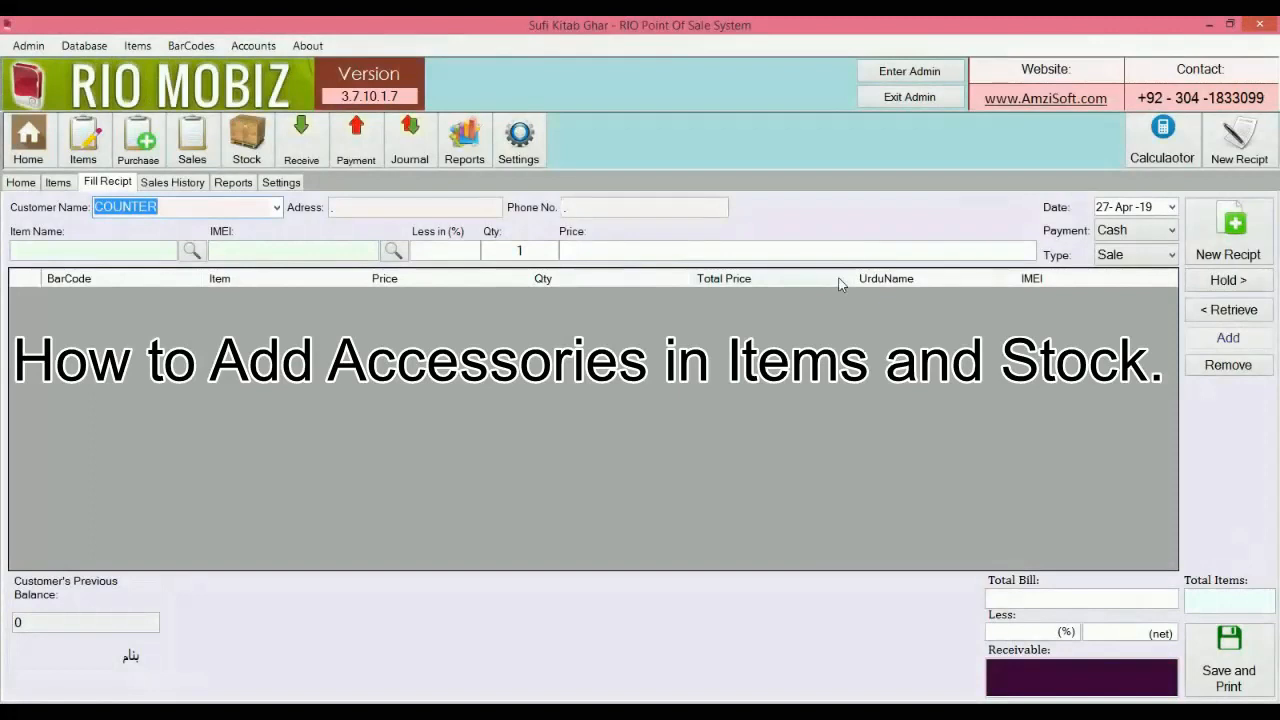
click(66, 185)
Start a new item named J8 Pouch in category Pouch with manufacturer China.
click(50, 210)
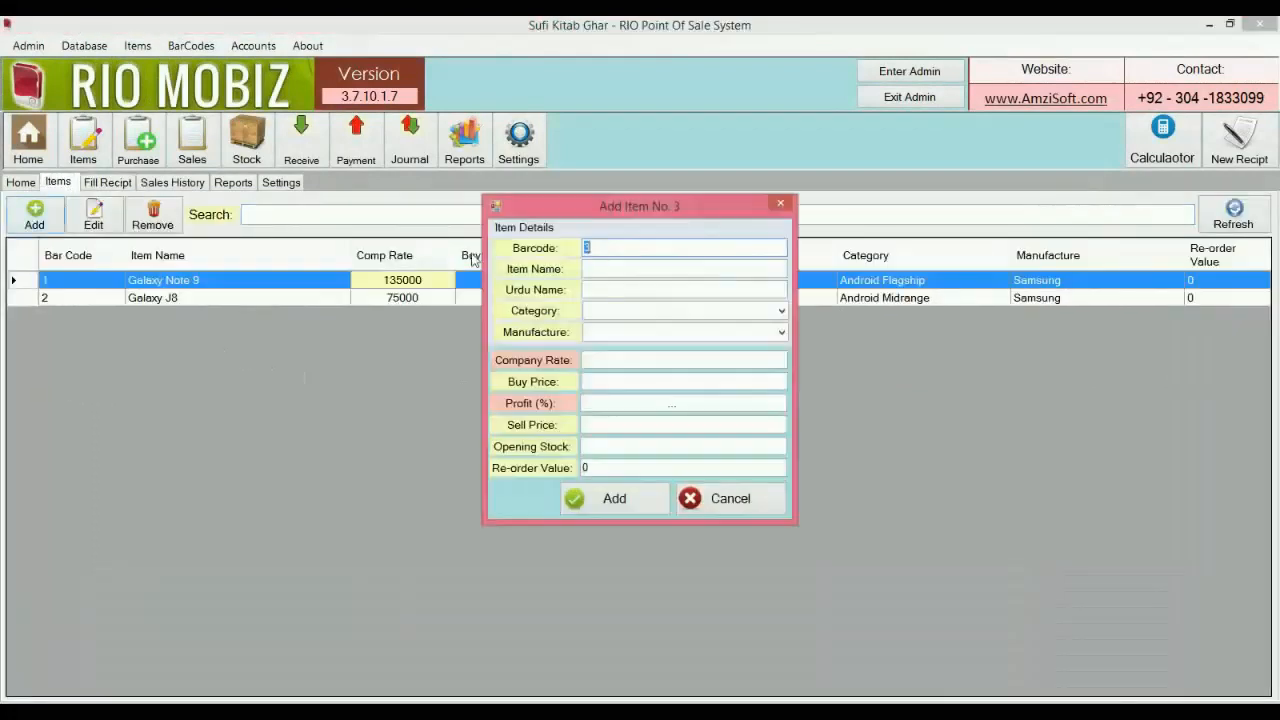
click(617, 268)
text(J)
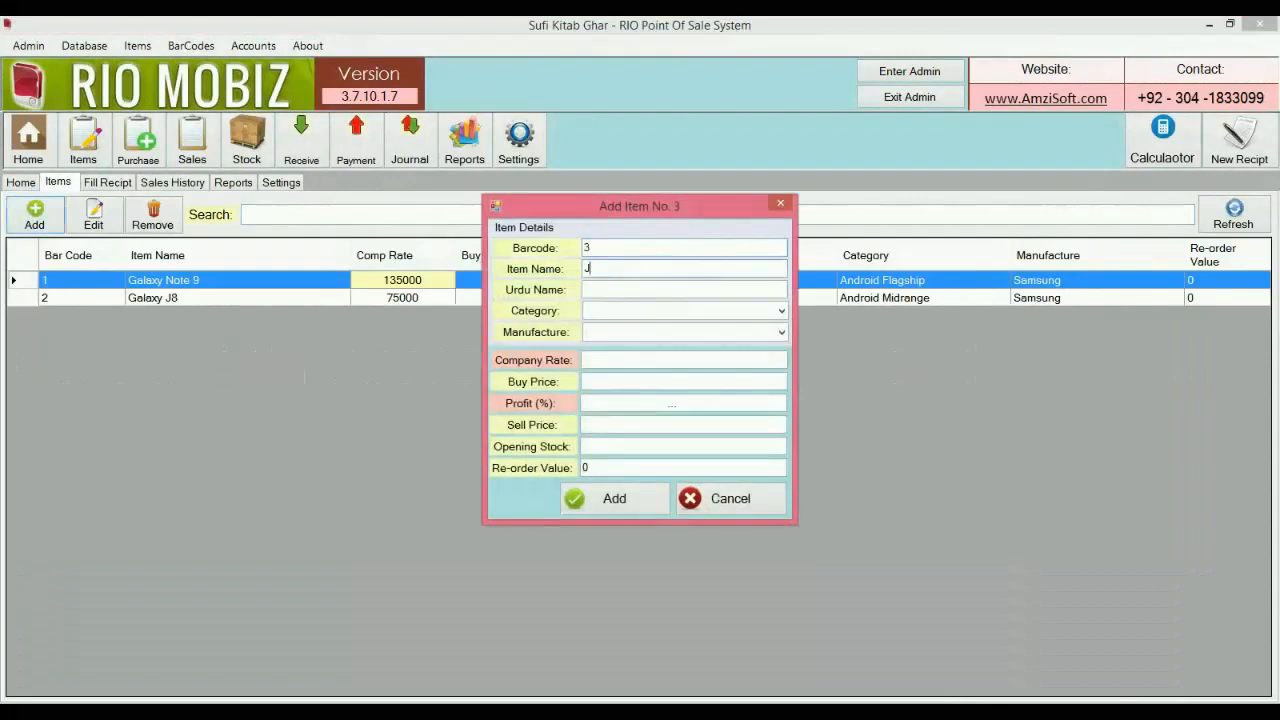
text(8 Pouch)
key(Tab)
key(Tab)
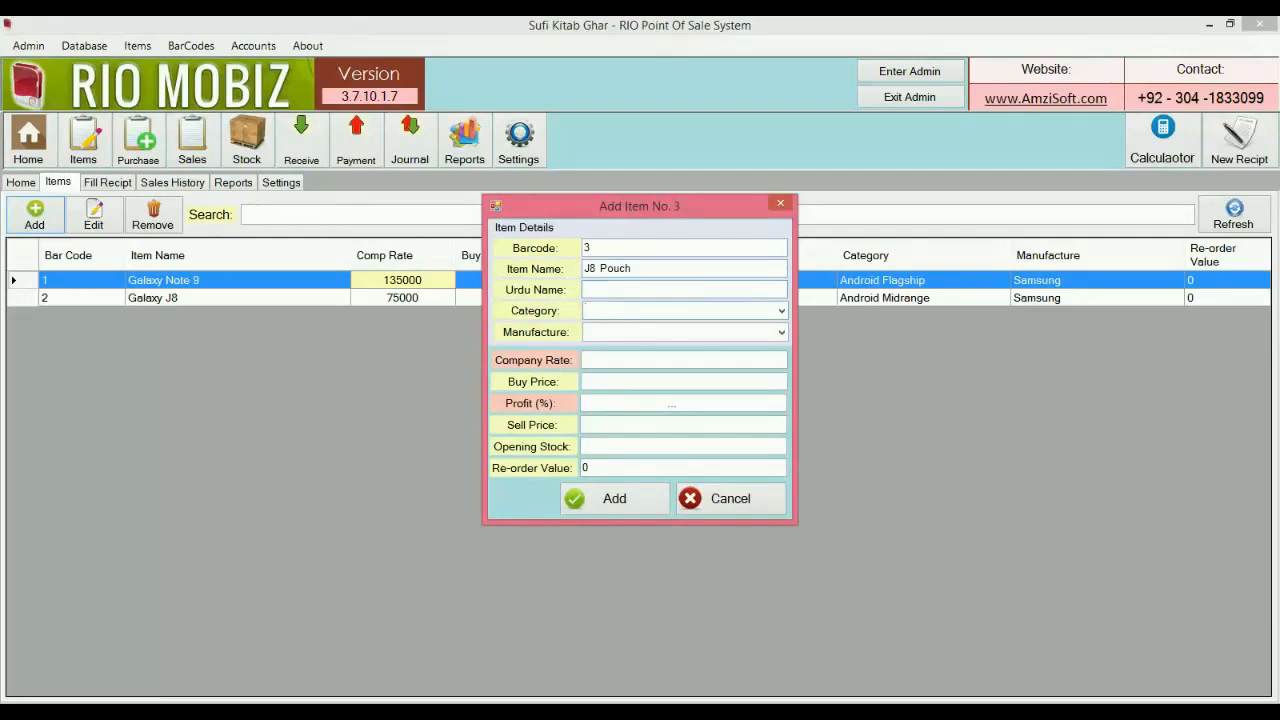
text(Pouch)
key(Tab)
text(C)
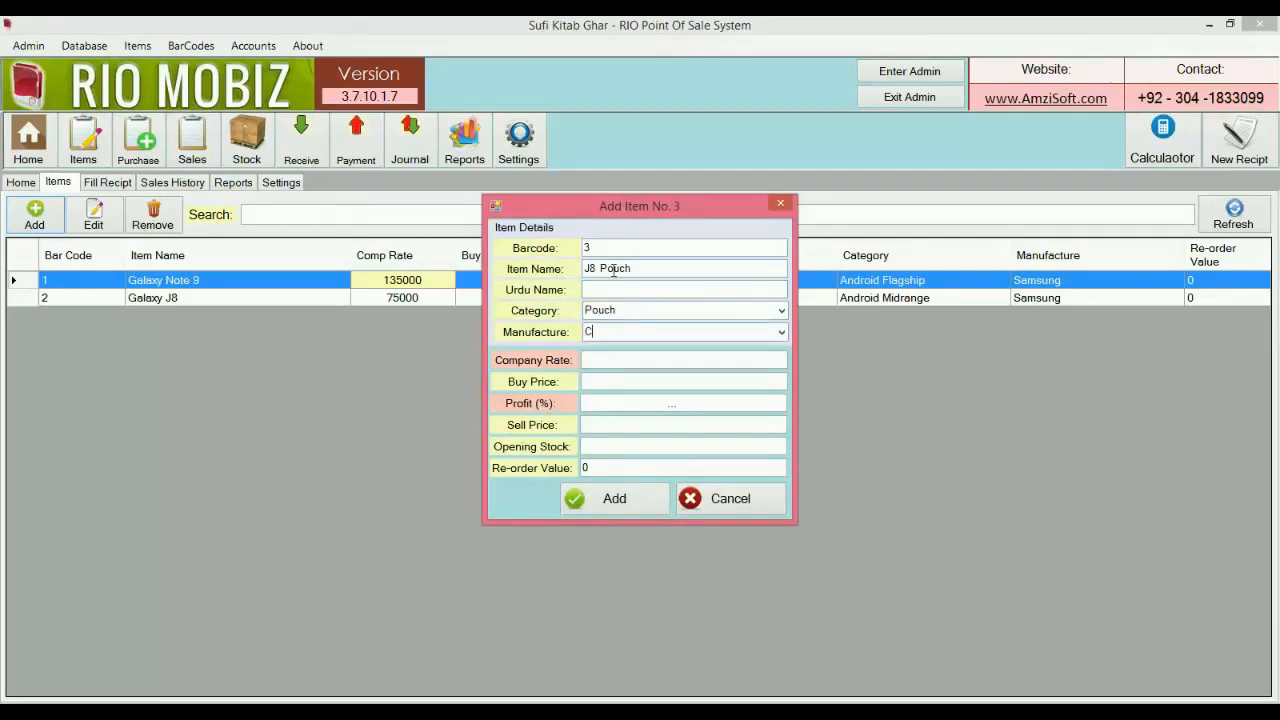
text(hina)
key(Tab)
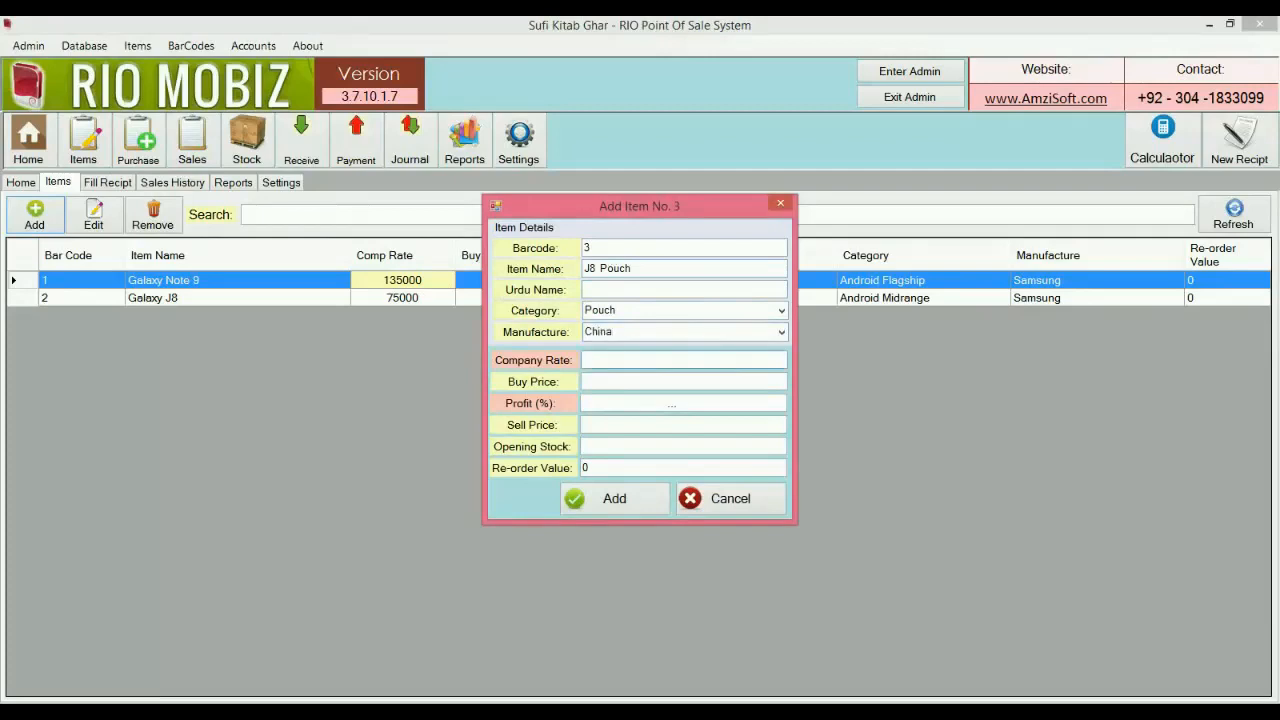
Set company rate 90, buy 80, sell 100, opening stock 10, and save the item.
text(90)
key(Tab)
text(80)
key(Tab)
text(100)
key(Tab)
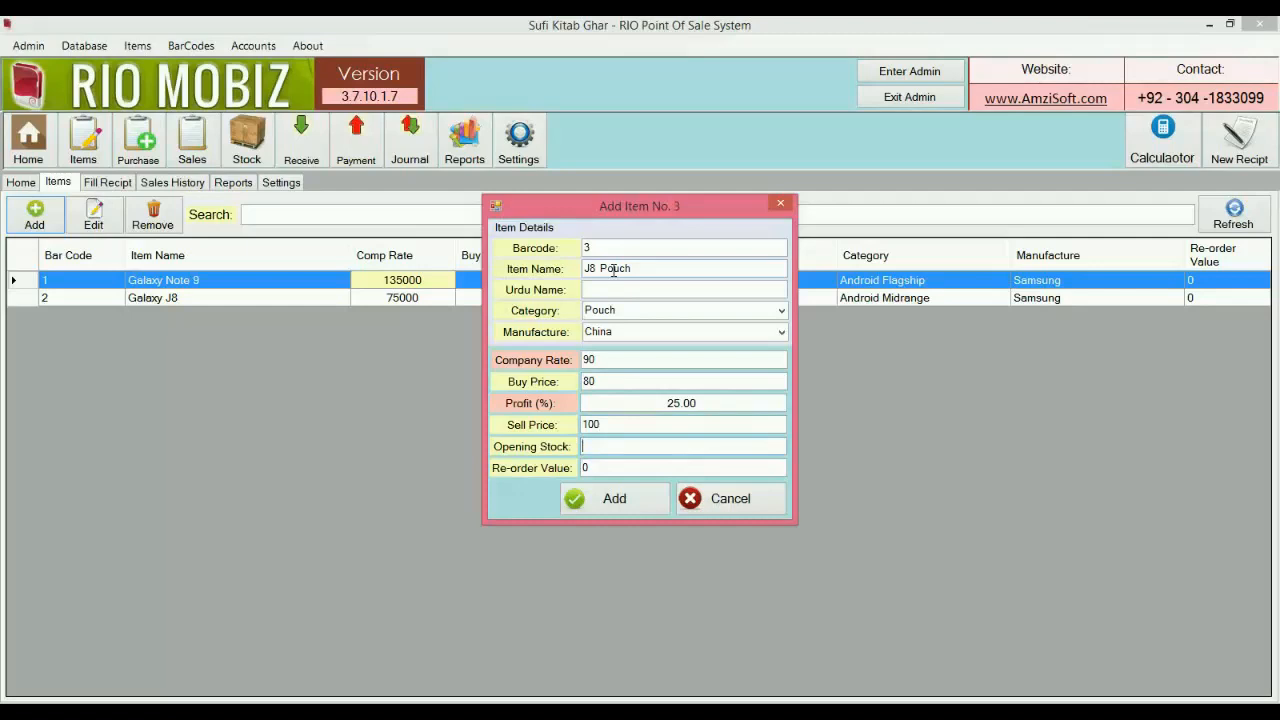
text(10)
click(630, 512)
click(720, 500)
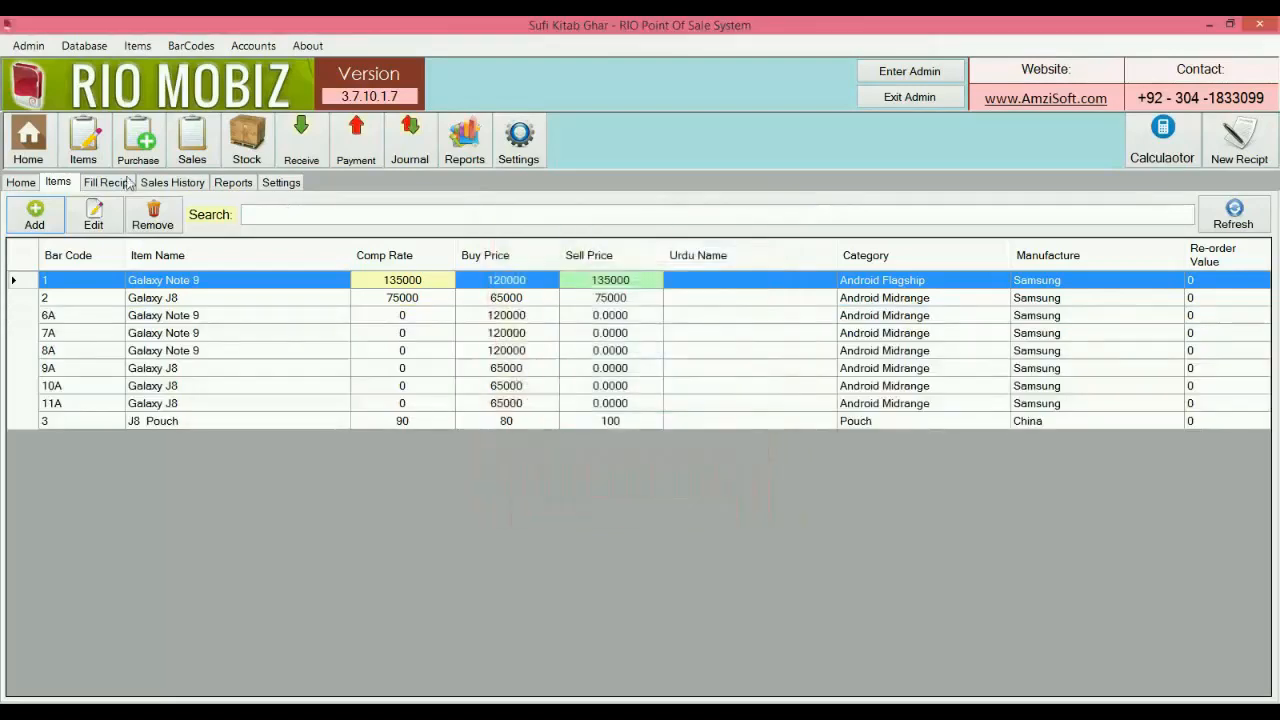
click(138, 140)
Choose Kamal Mobiles as the vendor and pick J8 Pouch for the purchase.
click(527, 204)
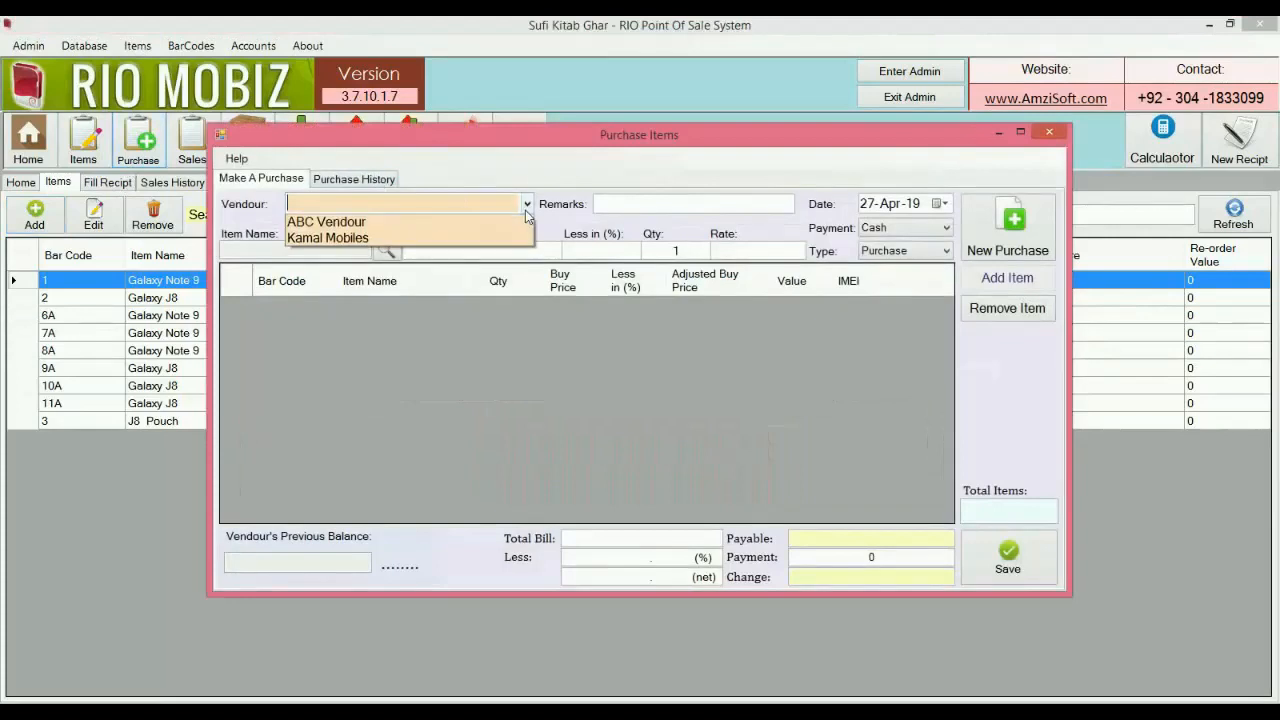
click(505, 238)
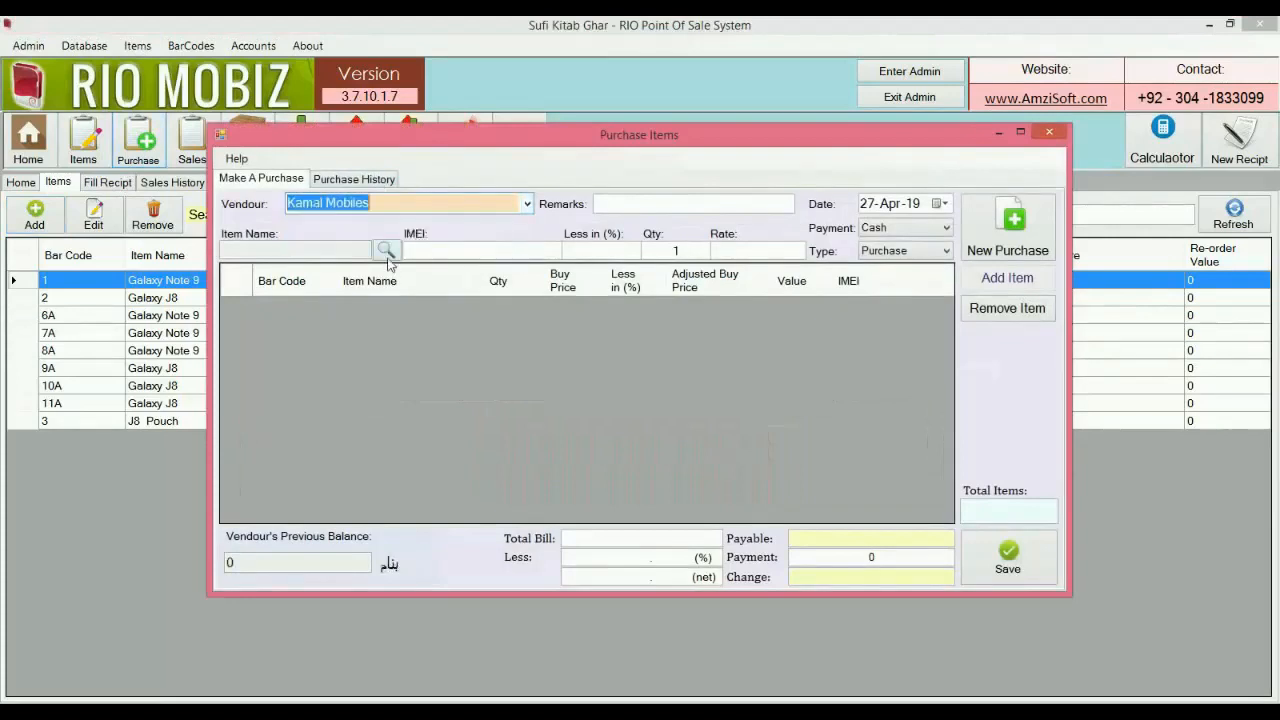
click(386, 252)
text(j)
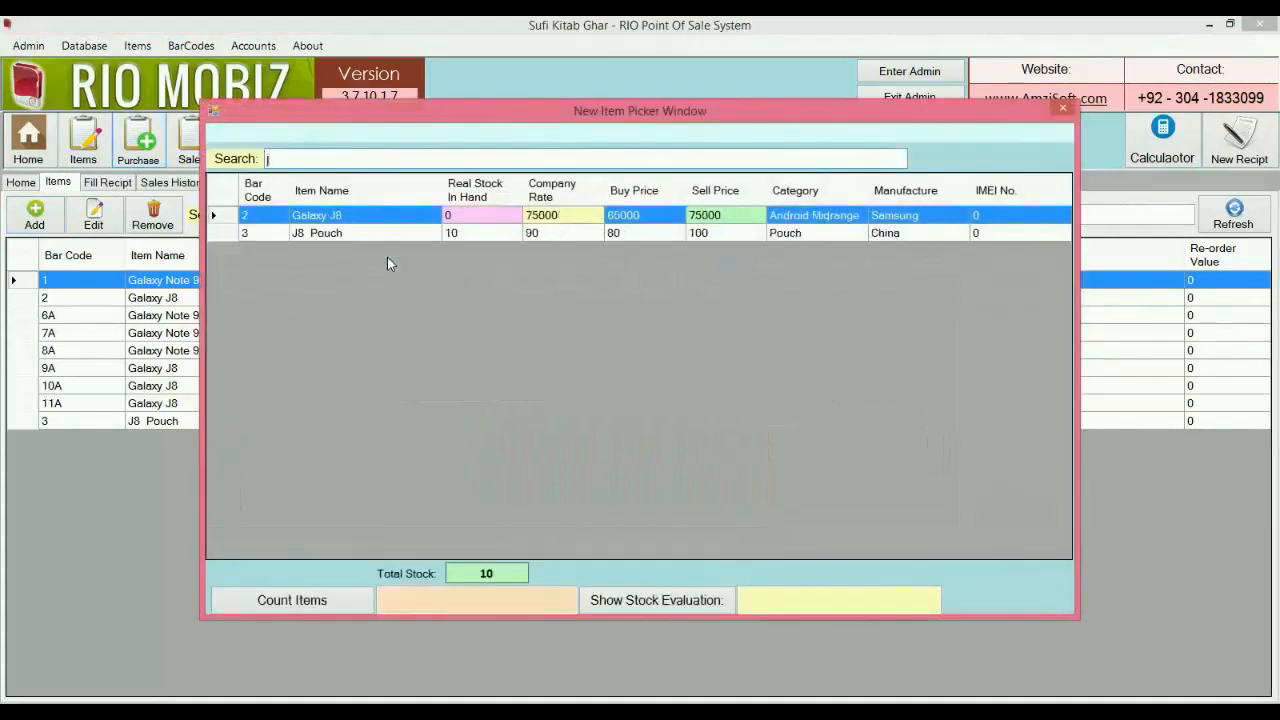
key(Down)
key(Return)
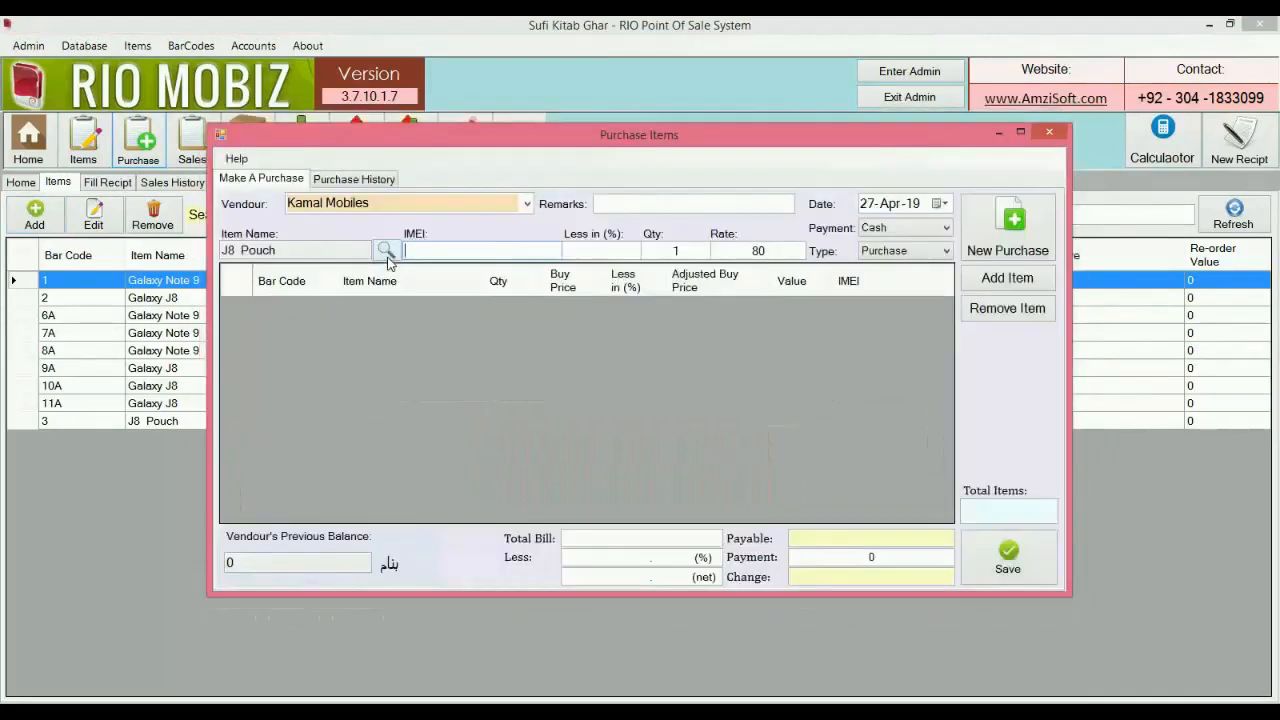
Add 10 J8 Pouch at 80 and save the 800 purchase without printing.
text(0)
key(Tab)
key(Tab)
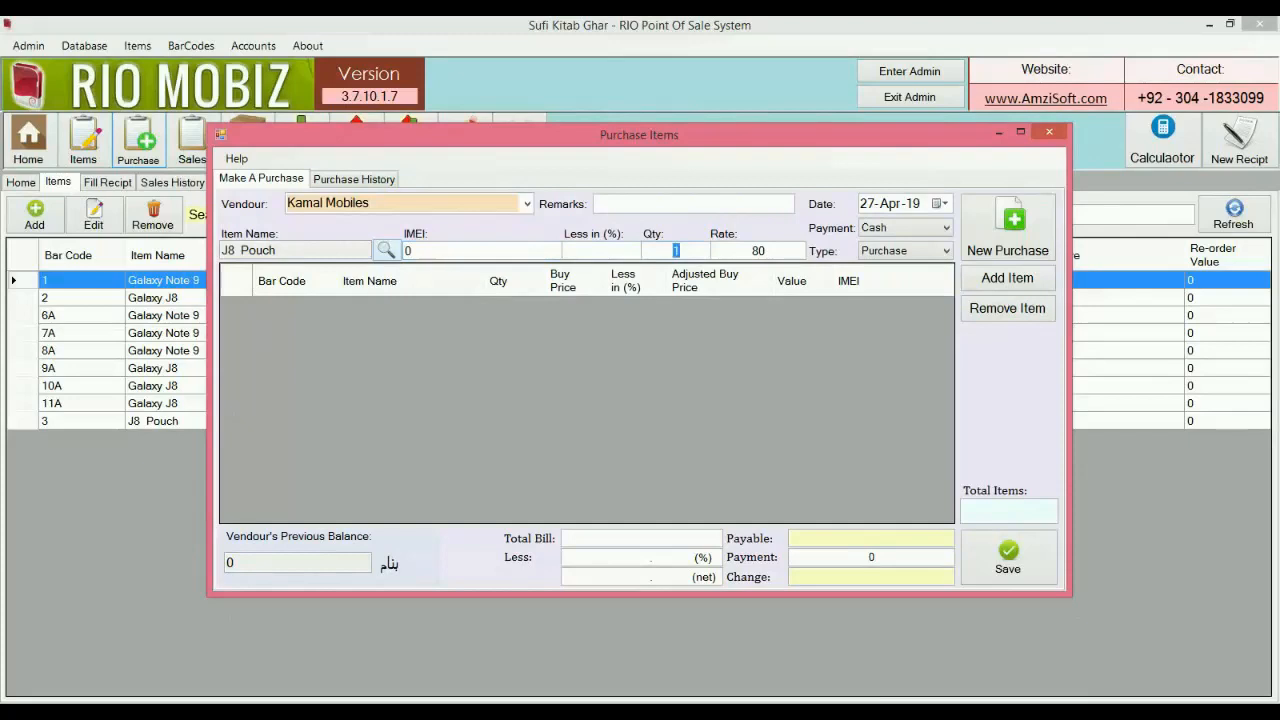
text(10)
key(Tab)
key(Return)
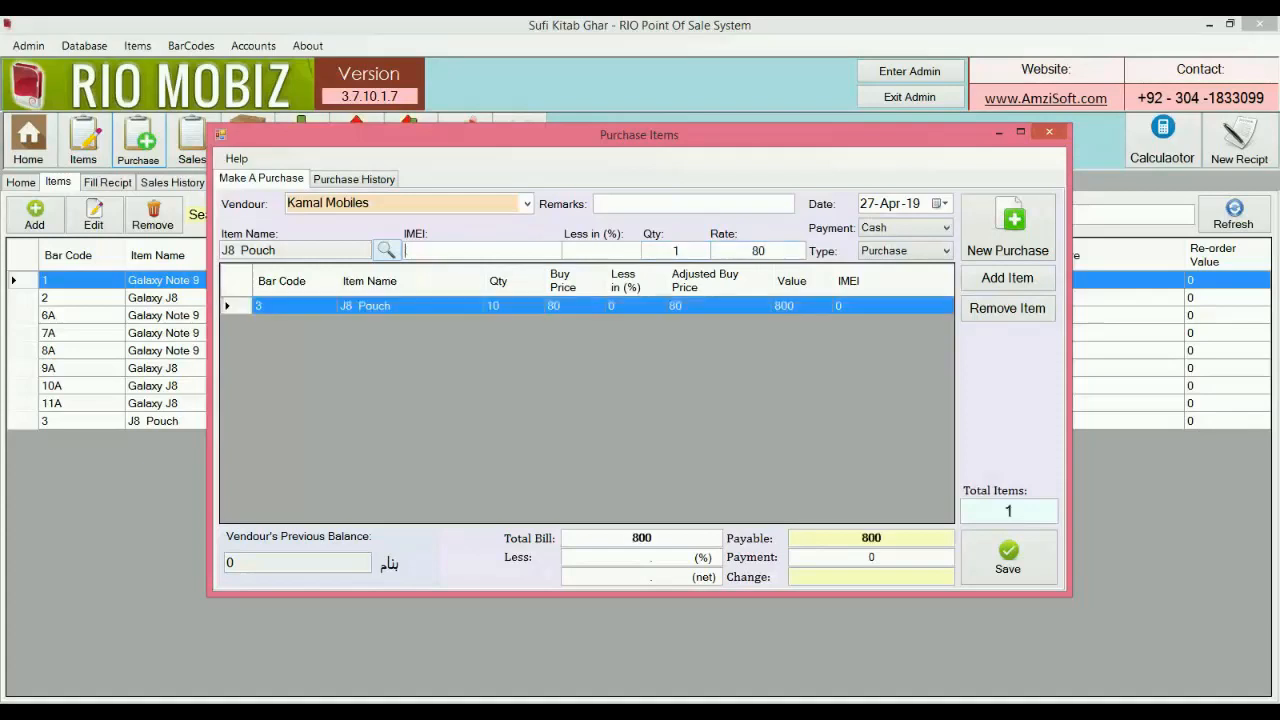
click(996, 568)
click(692, 424)
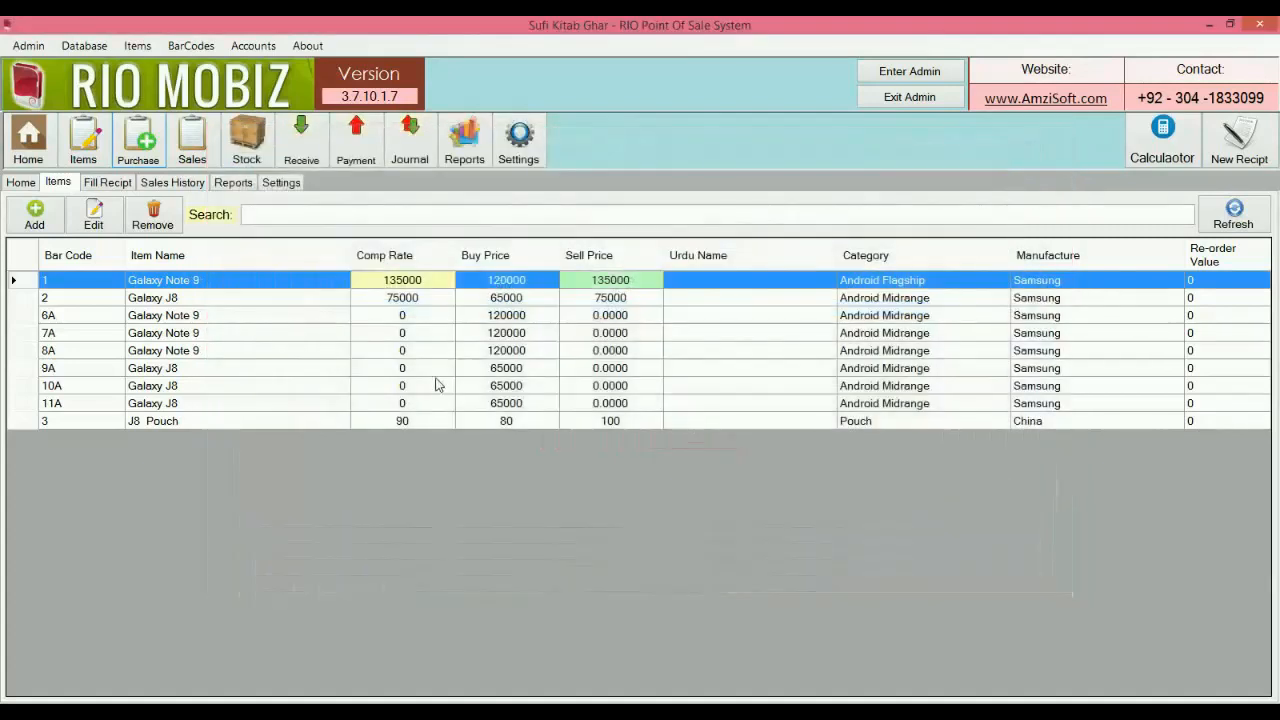
Search the stock position for J8 Pouch, confirming 20 in hand, then move to Fill Receipt.
click(267, 156)
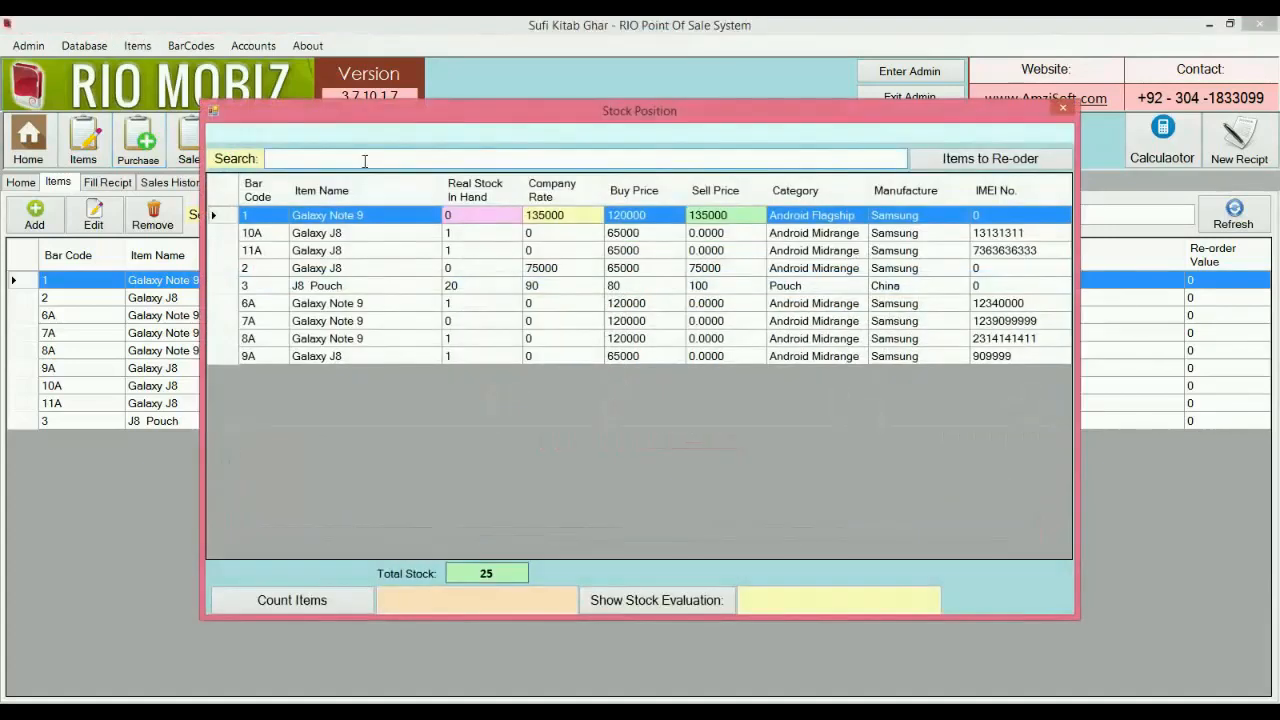
text(j8 p)
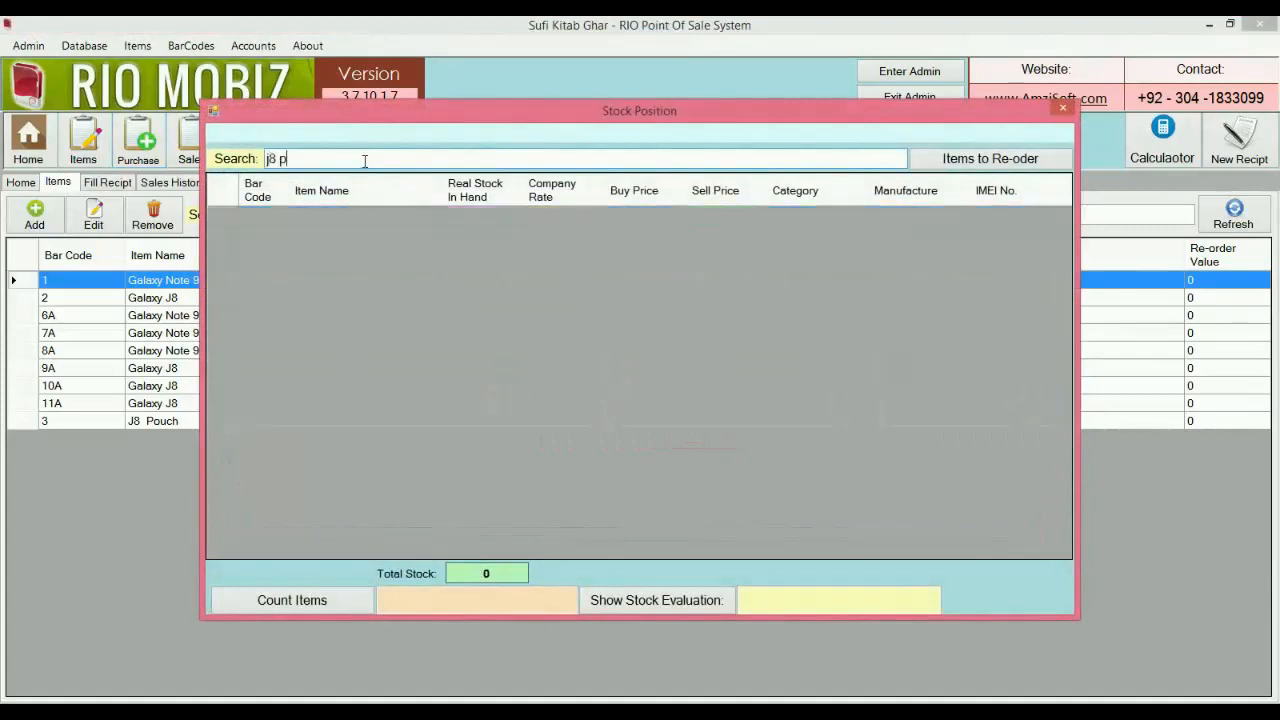
key(BackSpace)
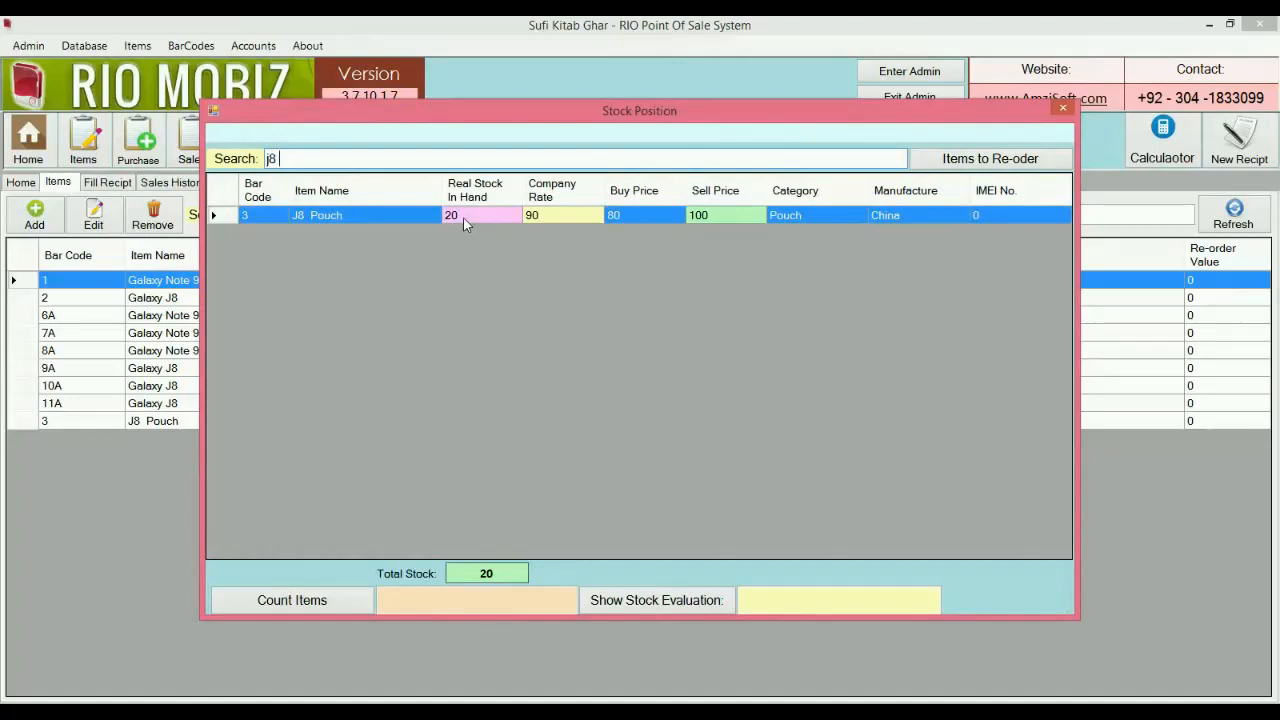
click(1062, 107)
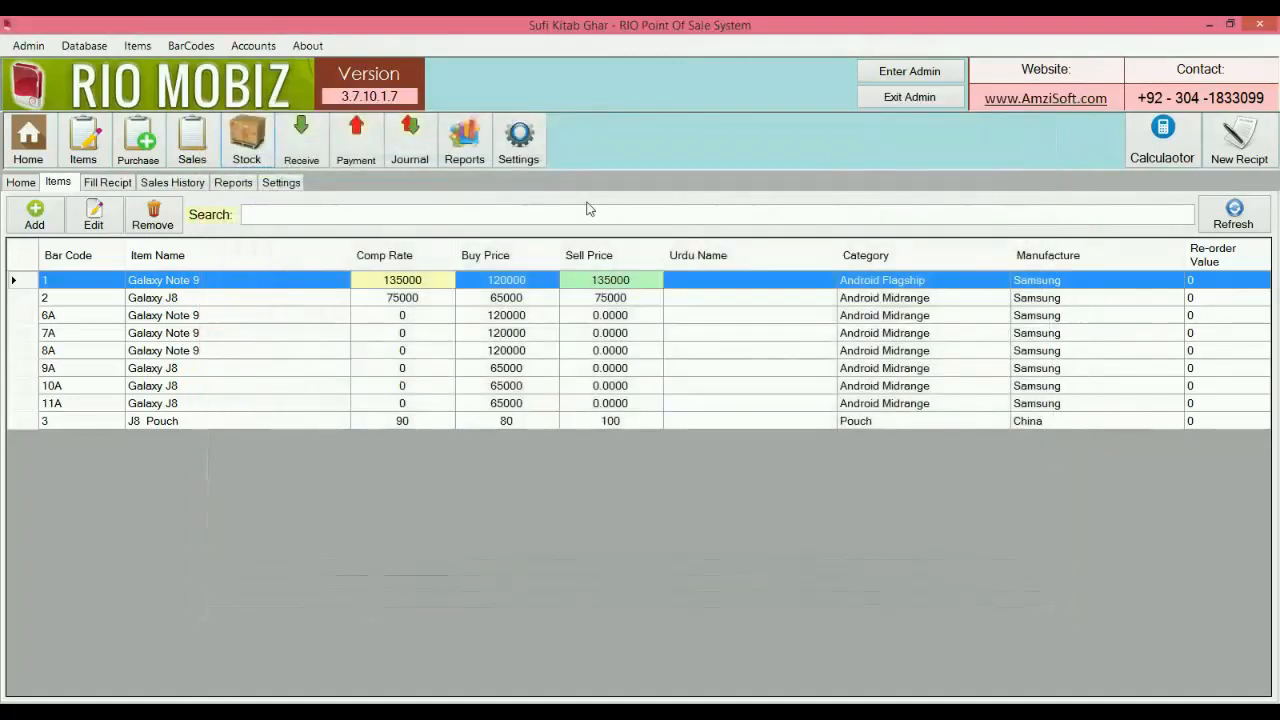
click(125, 186)
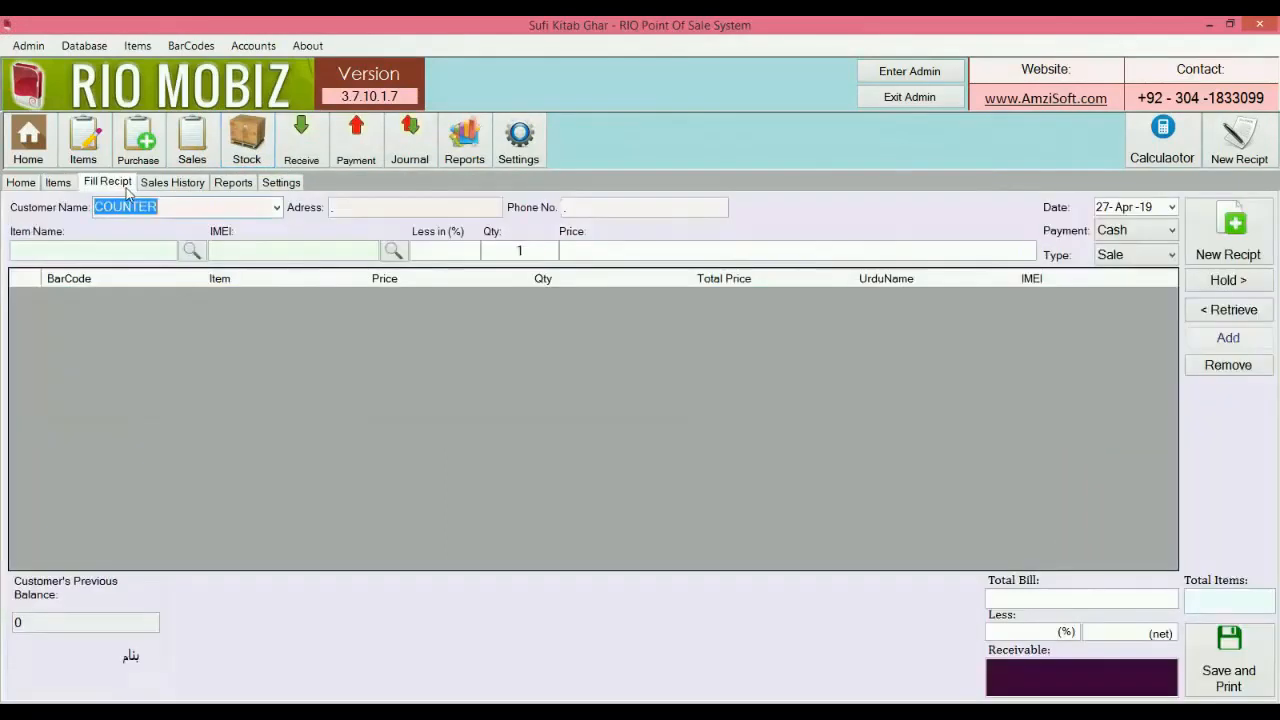
click(274, 207)
Keep COUNTER as the customer and browse the Galaxy J8 units before closing them.
click(260, 226)
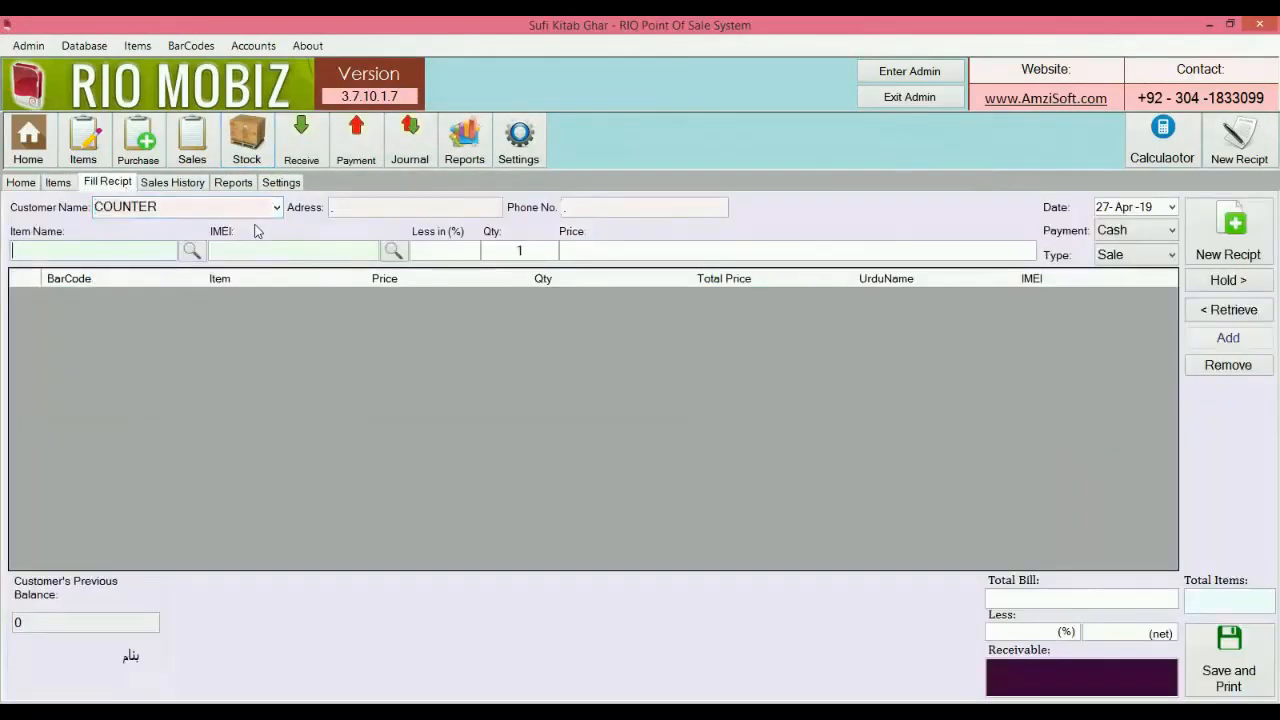
click(196, 253)
text(j)
key(Return)
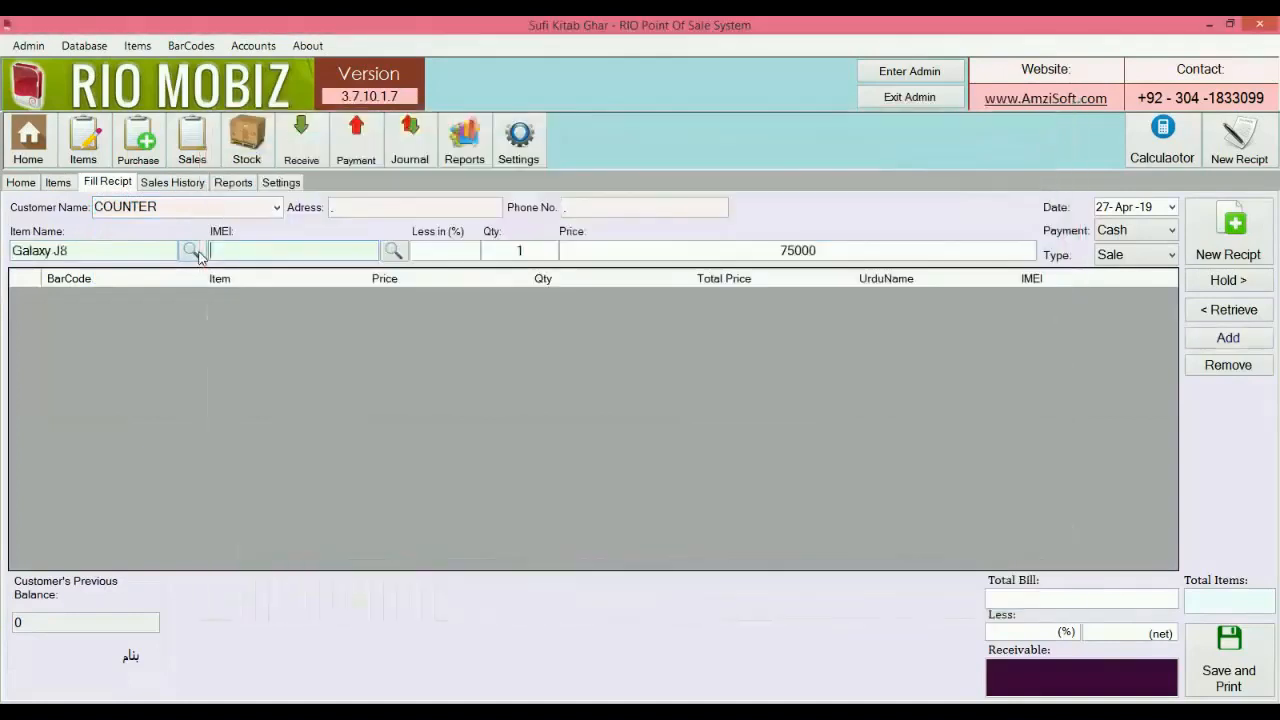
click(198, 257)
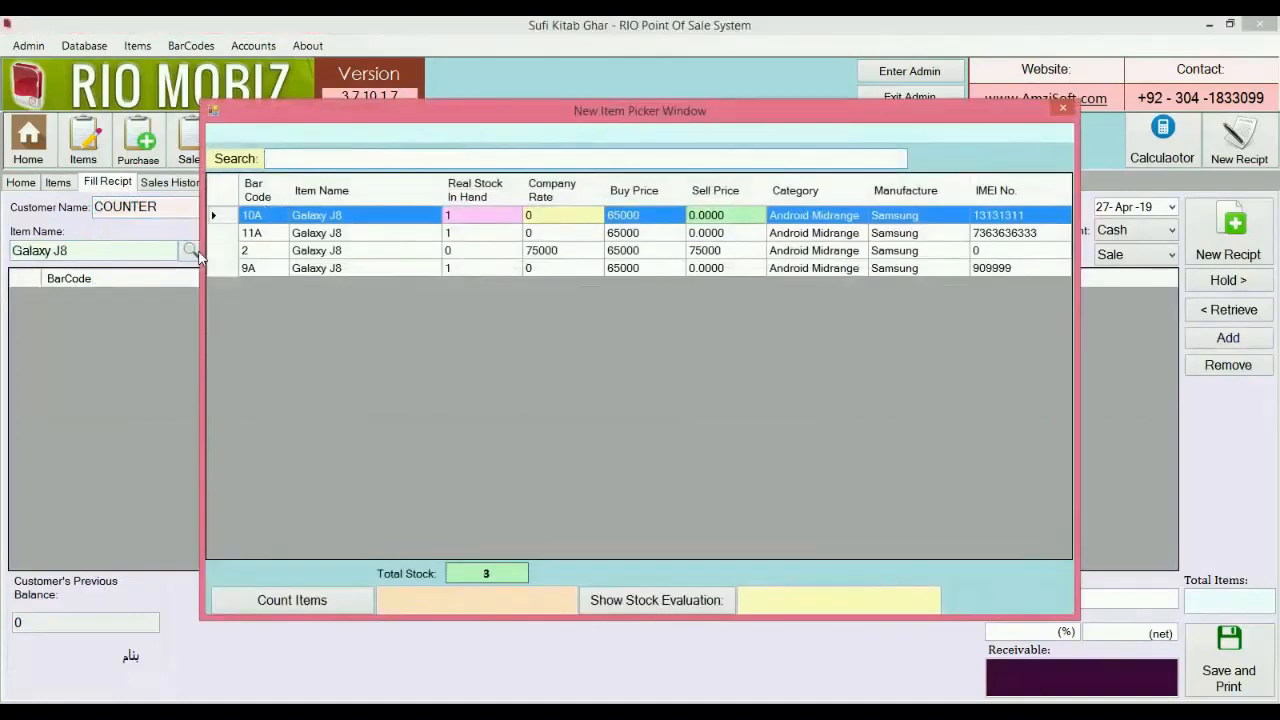
click(1063, 107)
Add one J8 Pouch at price 100 to the COUNTER receipt.
click(195, 246)
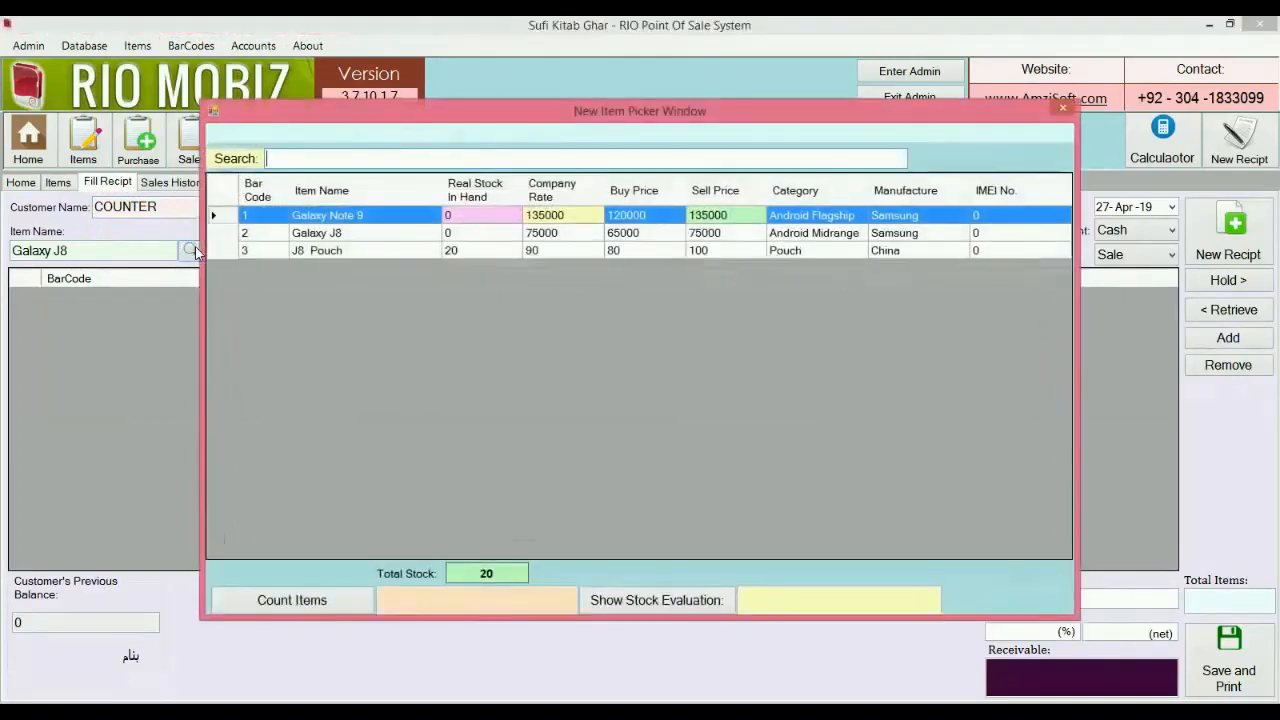
text(j8)
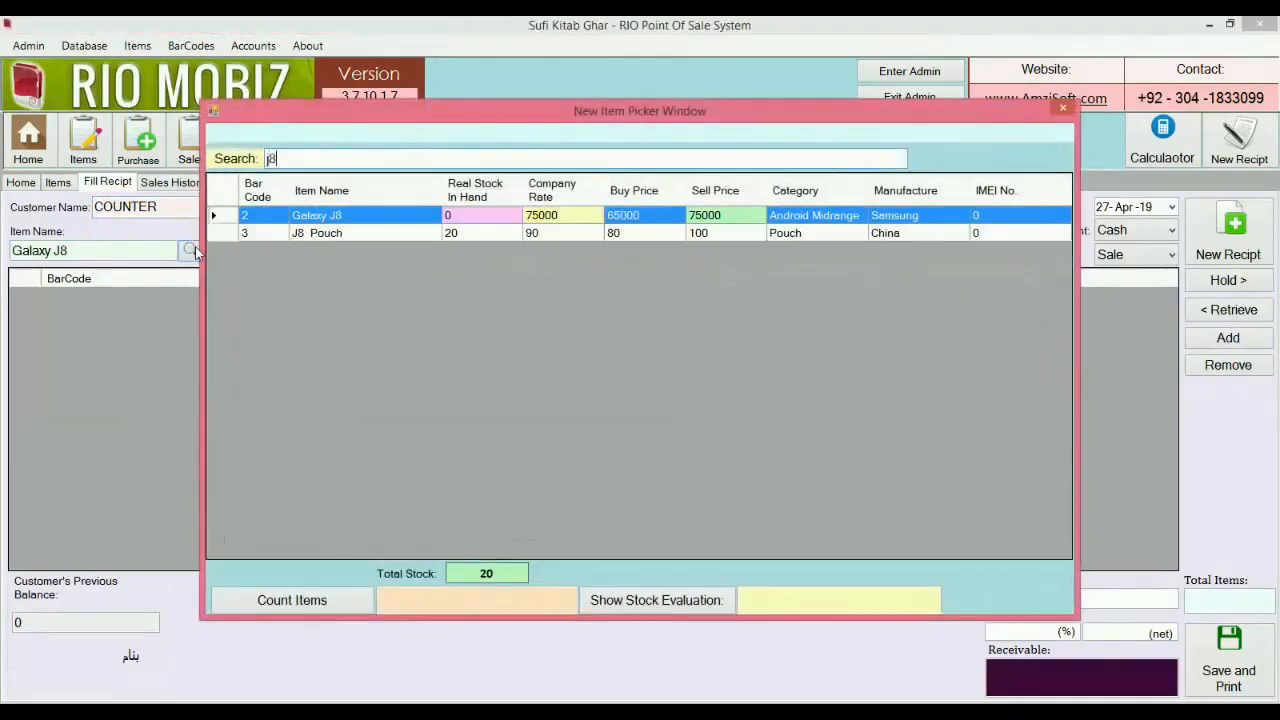
key(Down)
key(Return)
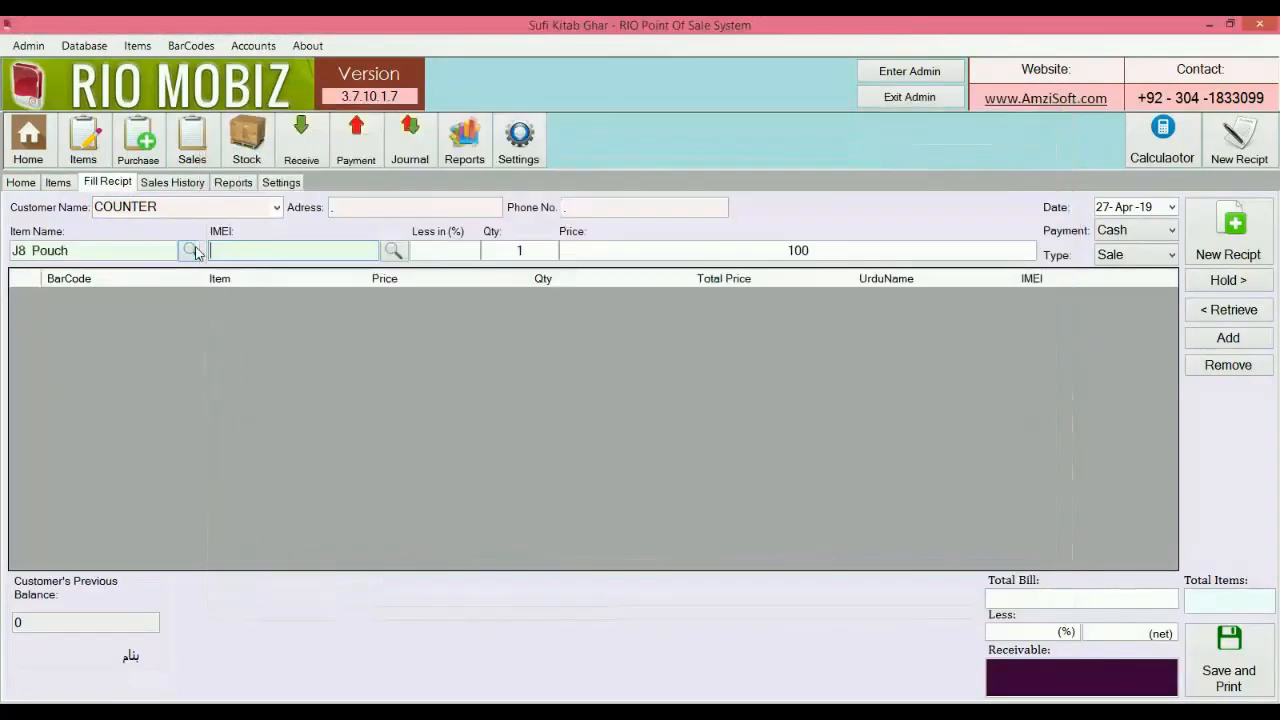
key(Return)
key(Return)
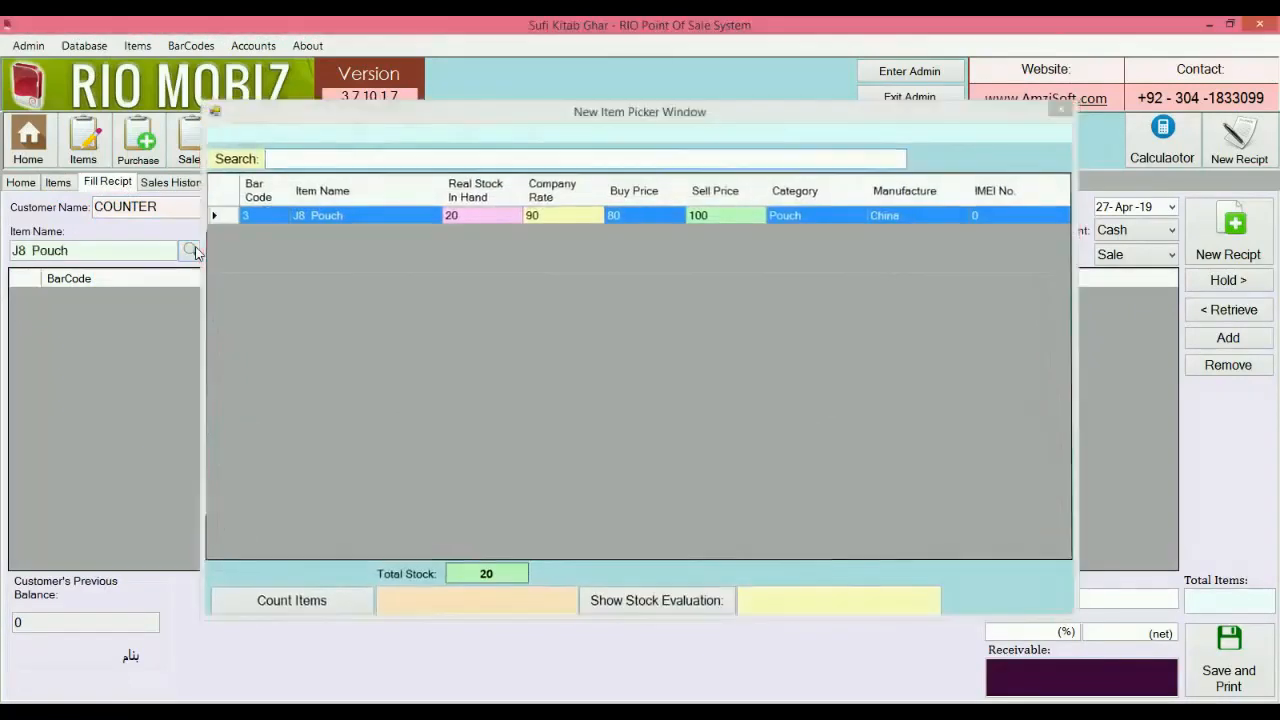
key(Return)
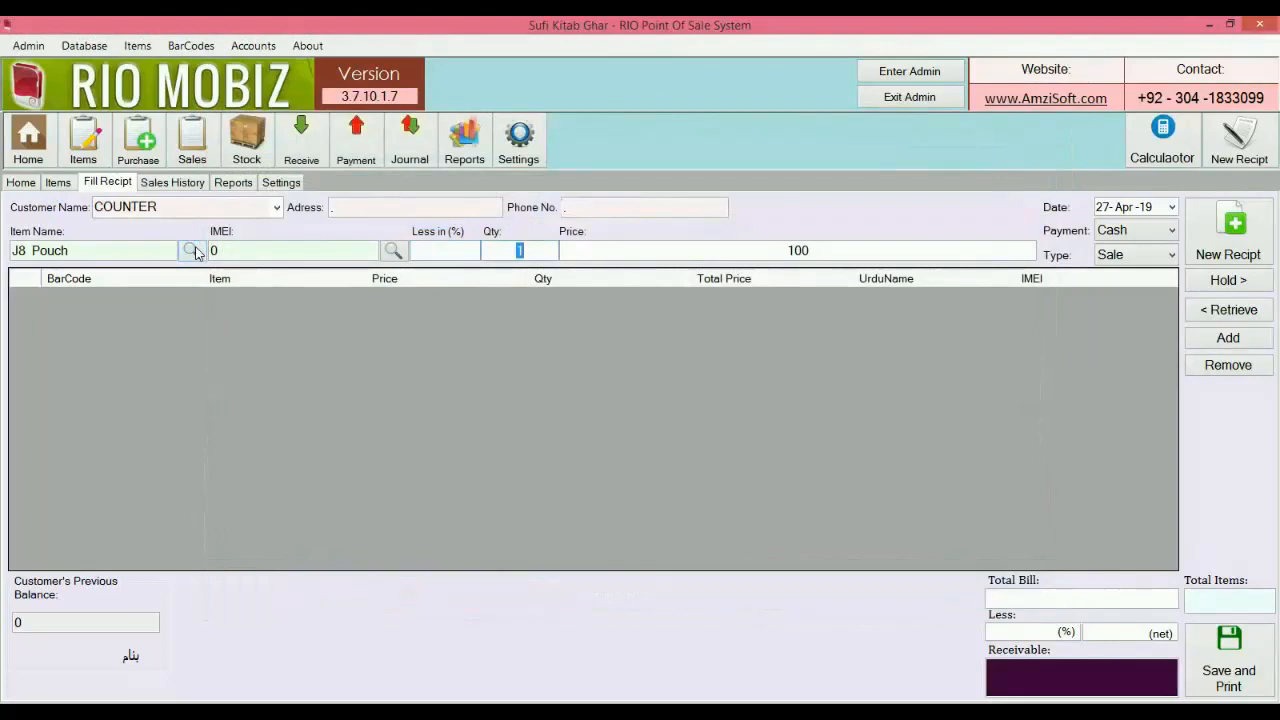
key(Return)
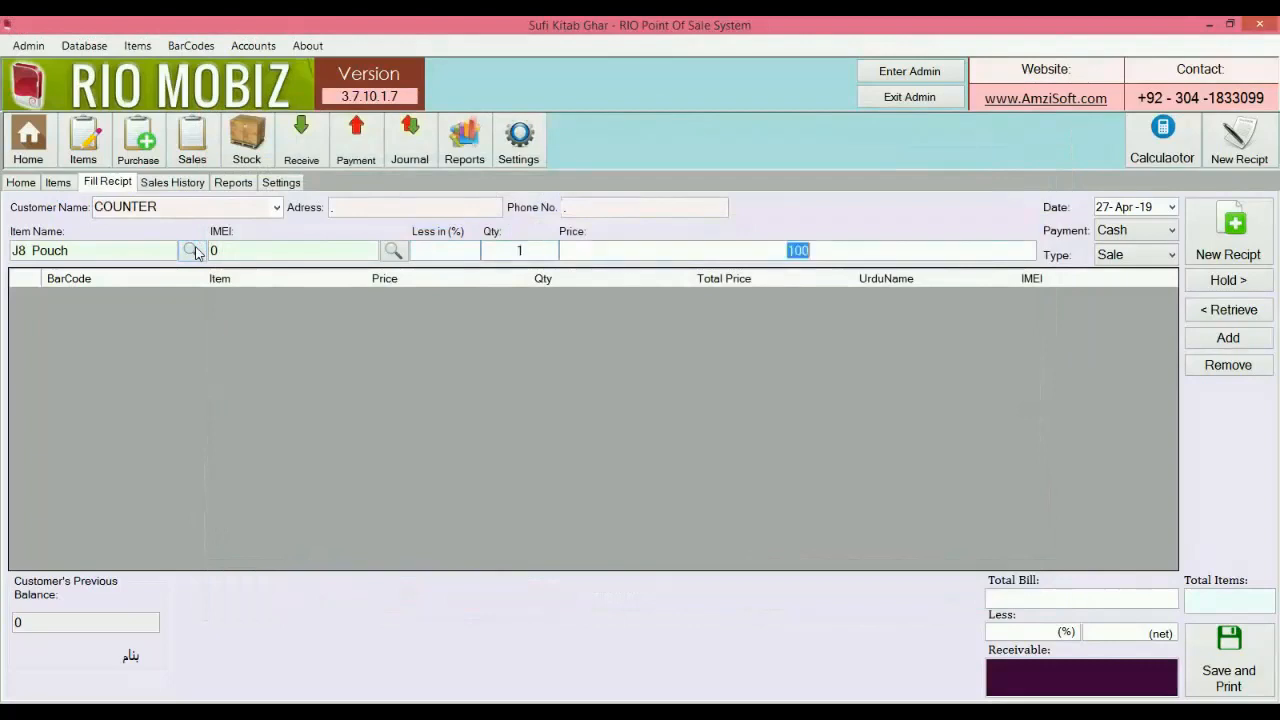
key(Return)
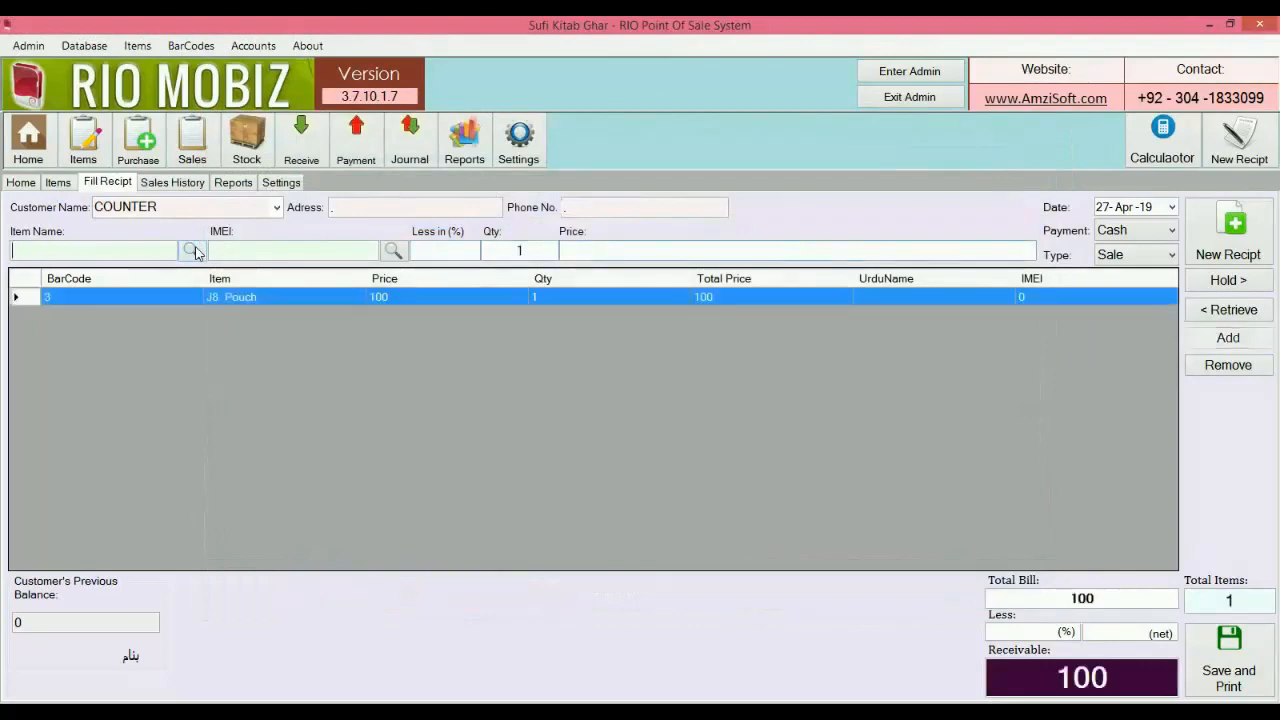
Save and print the receipt with 100 received and 0 change.
click(1210, 652)
text(100)
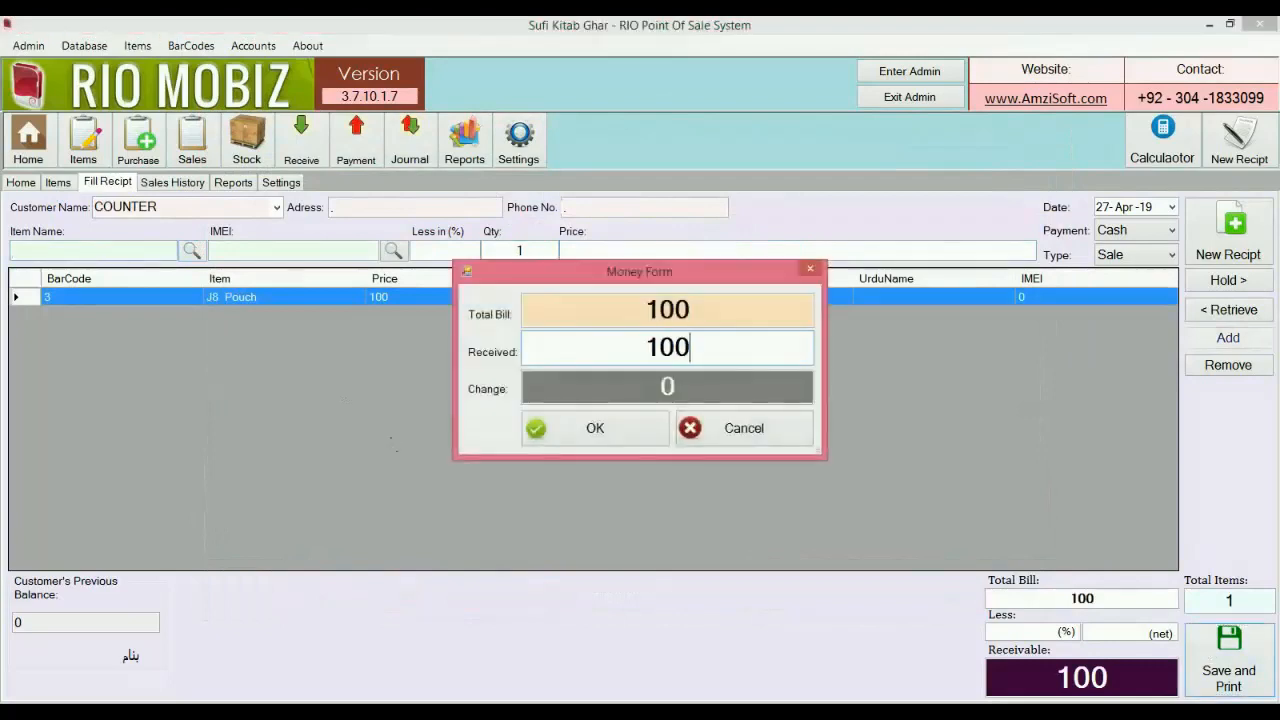
key(Return)
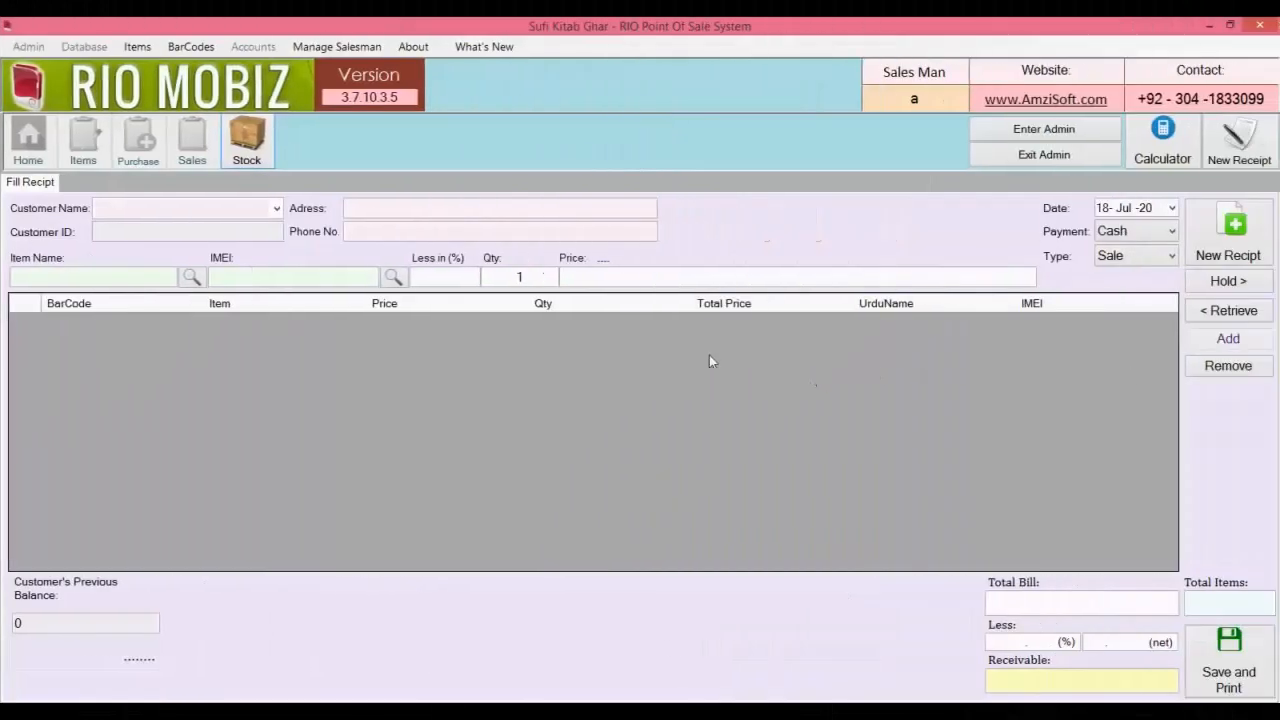
Inspect the zero-stock Galaxy S7 and Galaxy Note8 rows, then hide zero-quantity rows.
click(265, 148)
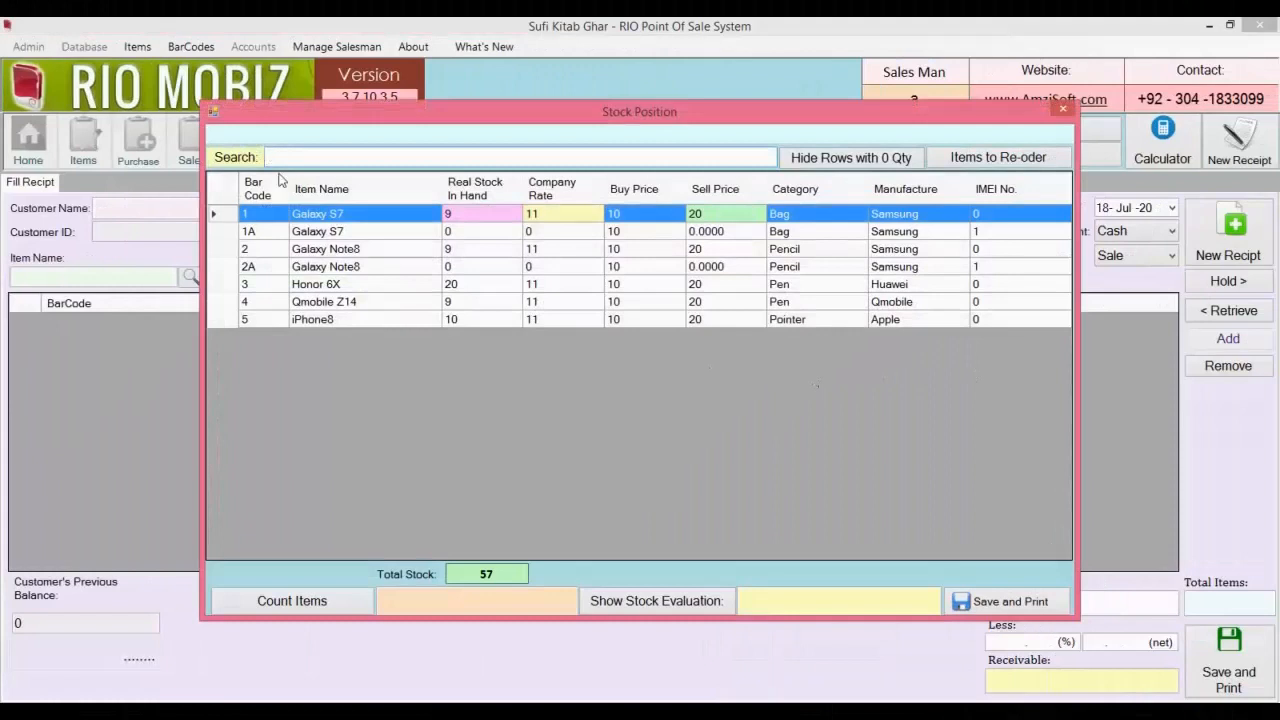
click(350, 236)
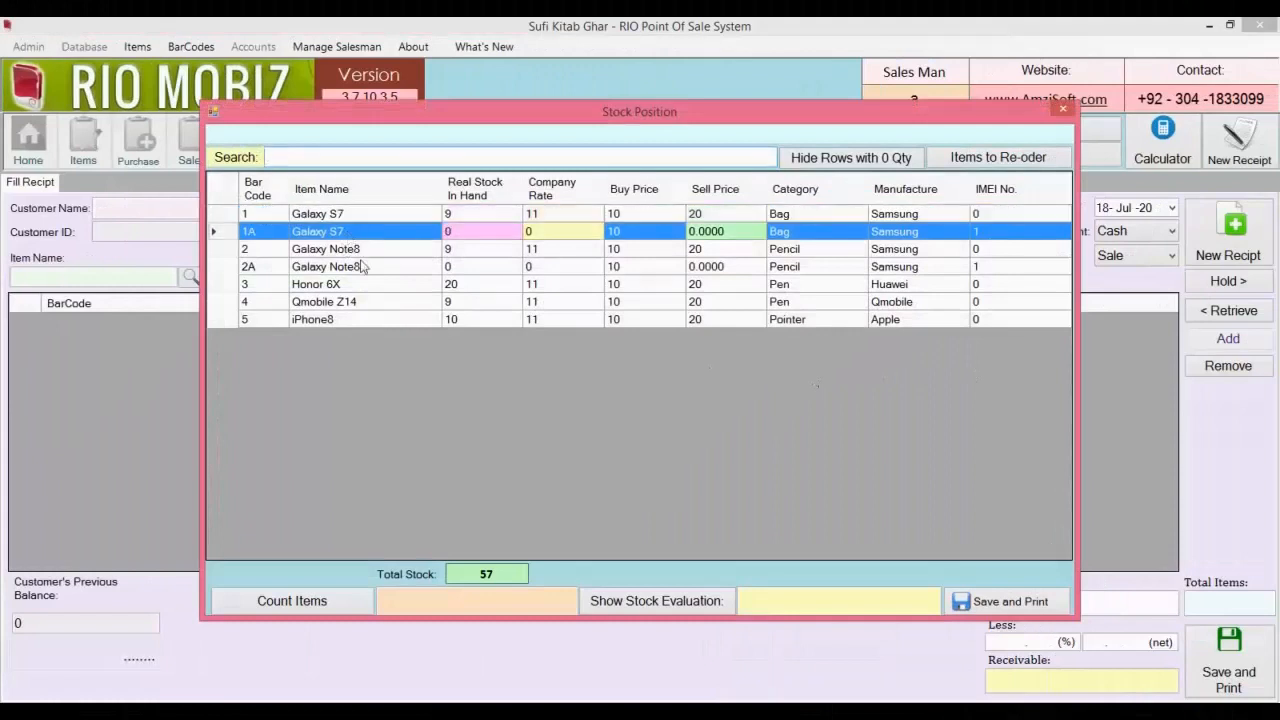
click(365, 268)
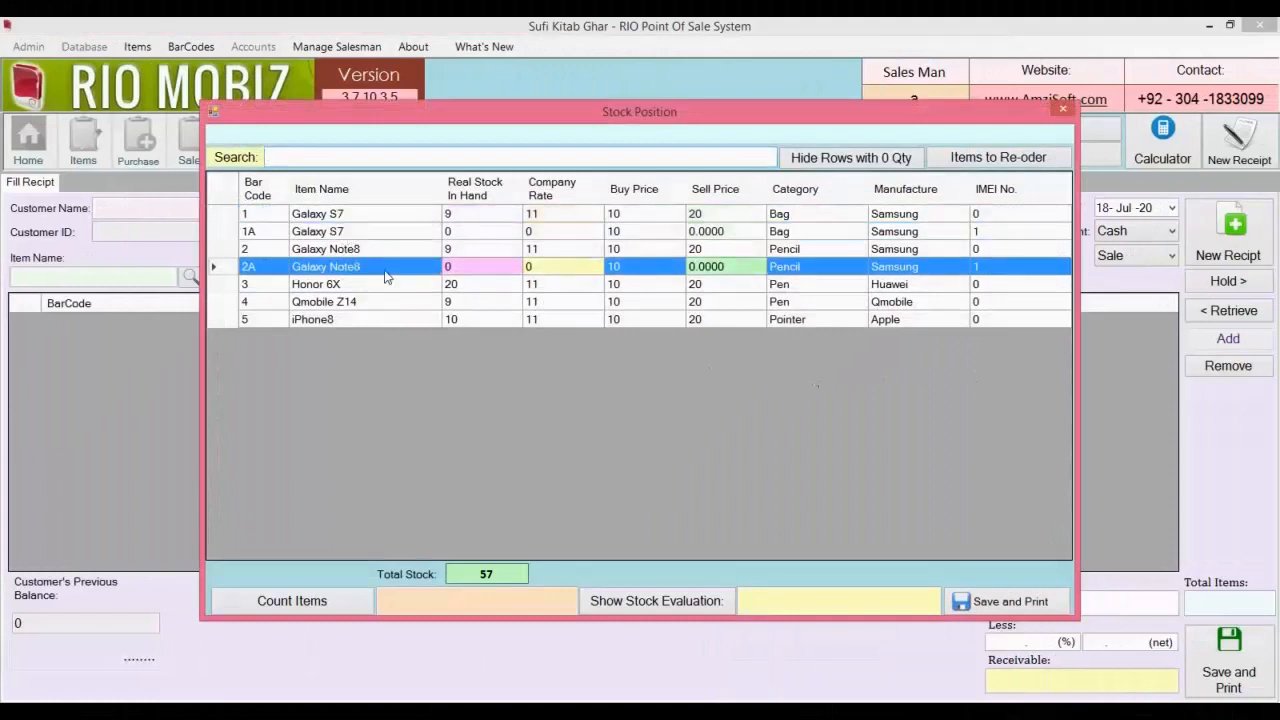
click(485, 235)
click(480, 268)
click(799, 163)
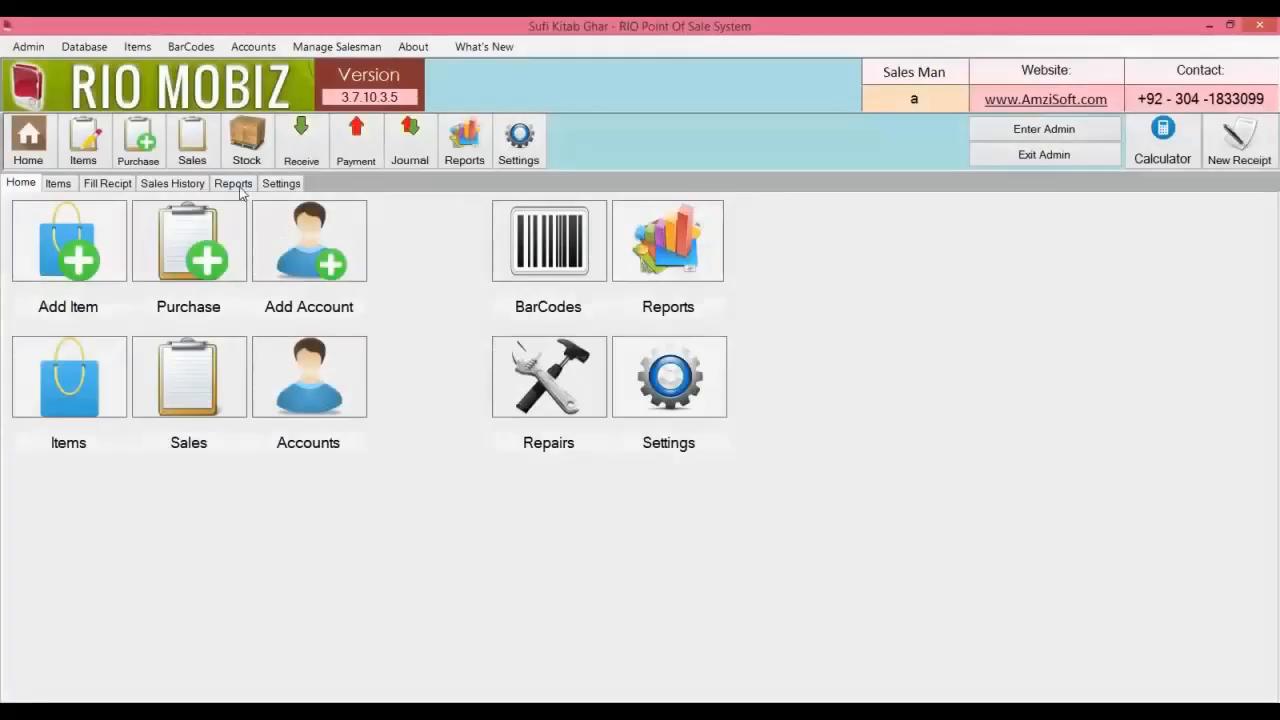
Show the Detailed Report for all Time in Reports.
click(240, 189)
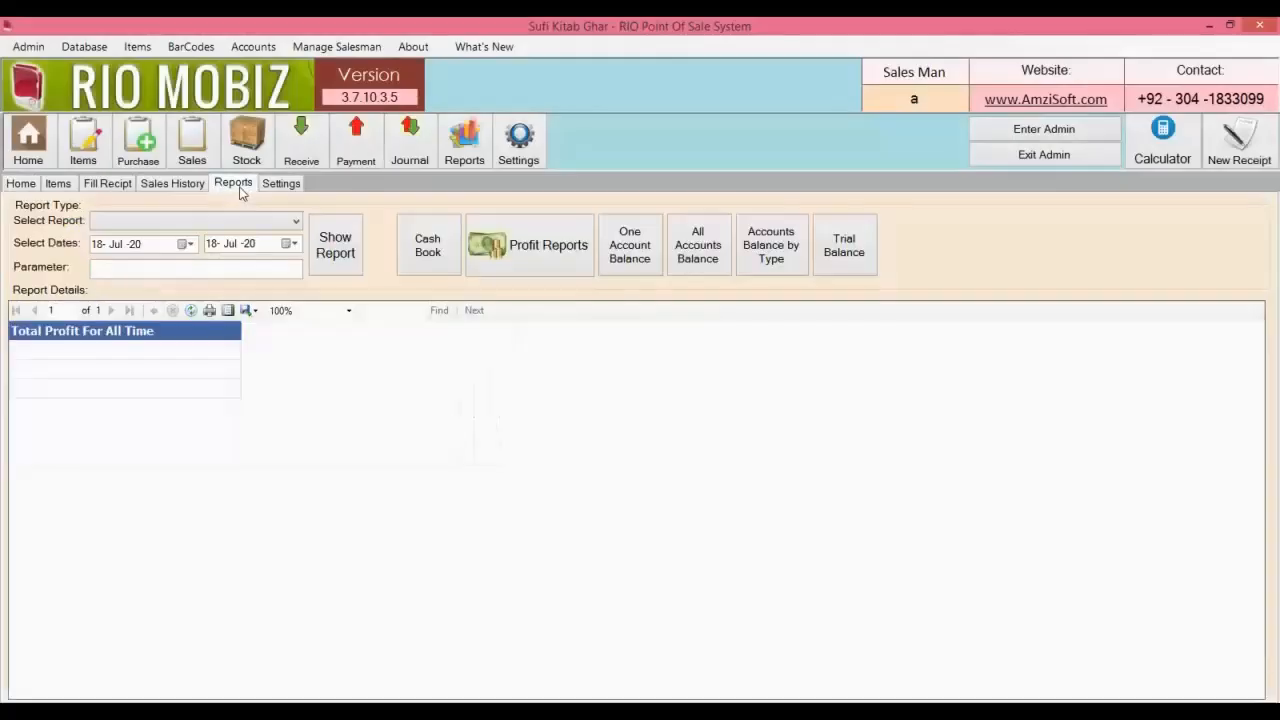
click(288, 223)
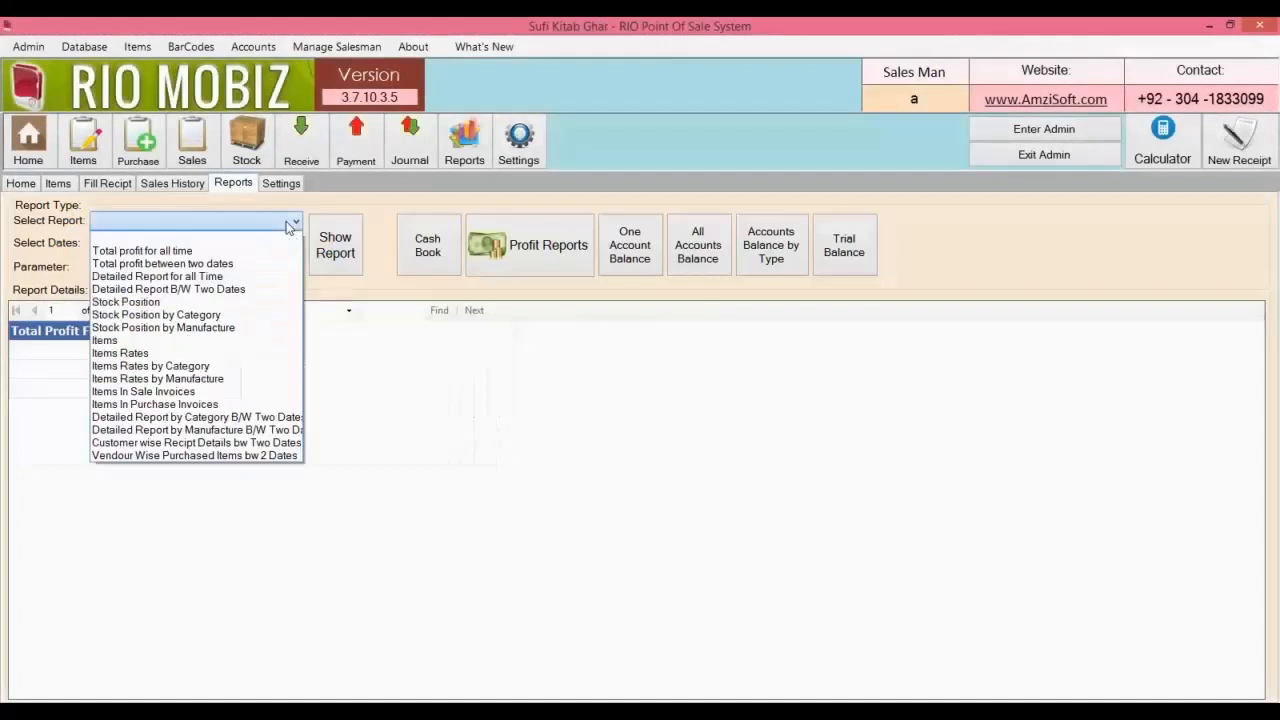
click(265, 278)
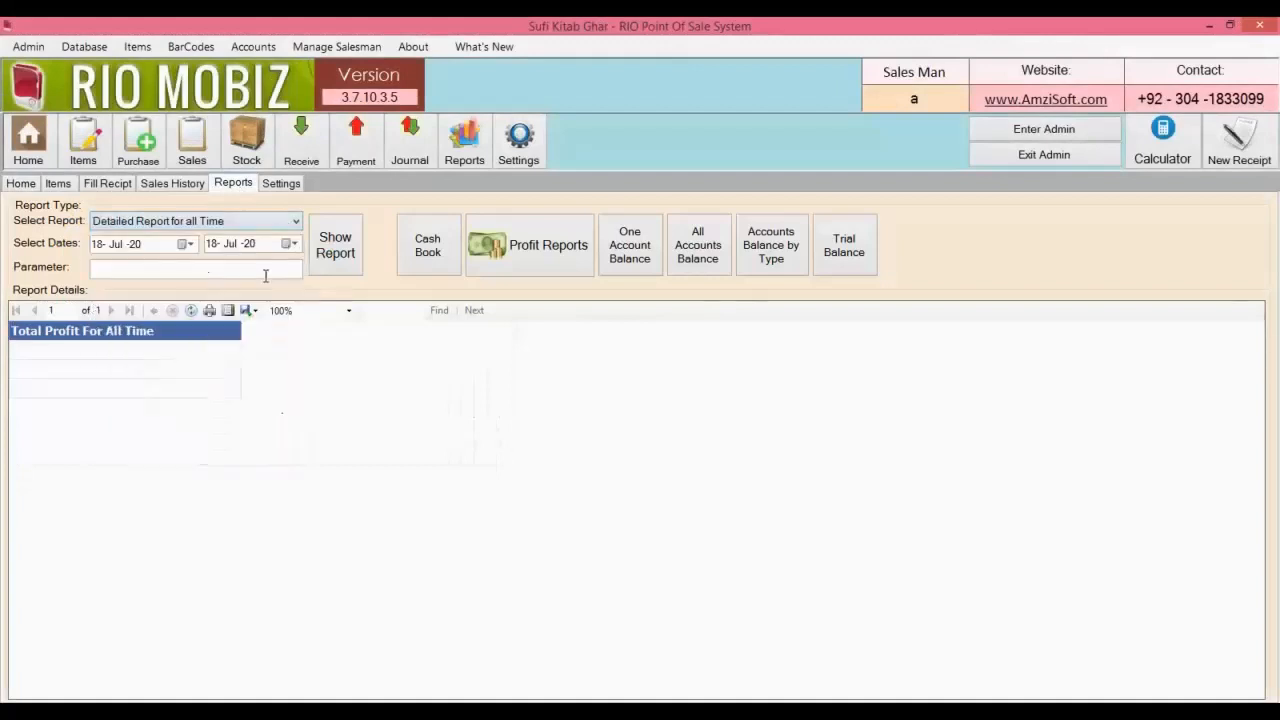
click(335, 252)
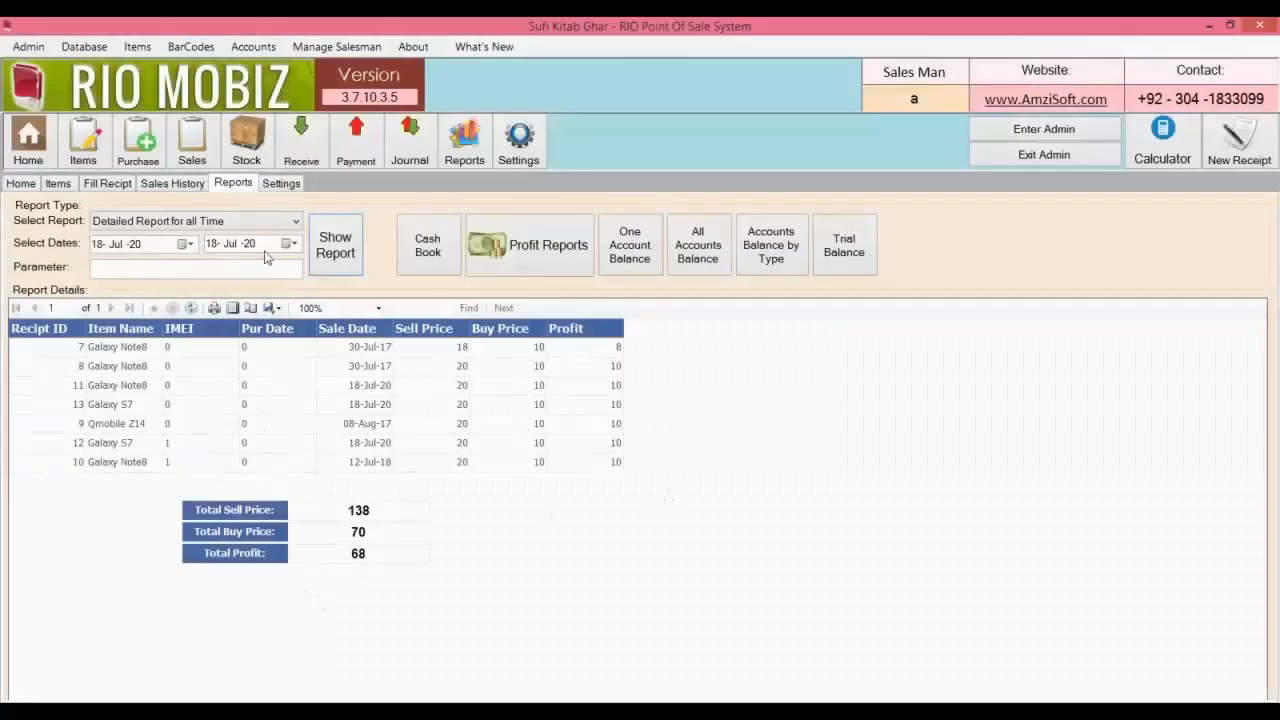
Show the Vendour Wise Purchased Items report for ABC Vendour.
click(287, 222)
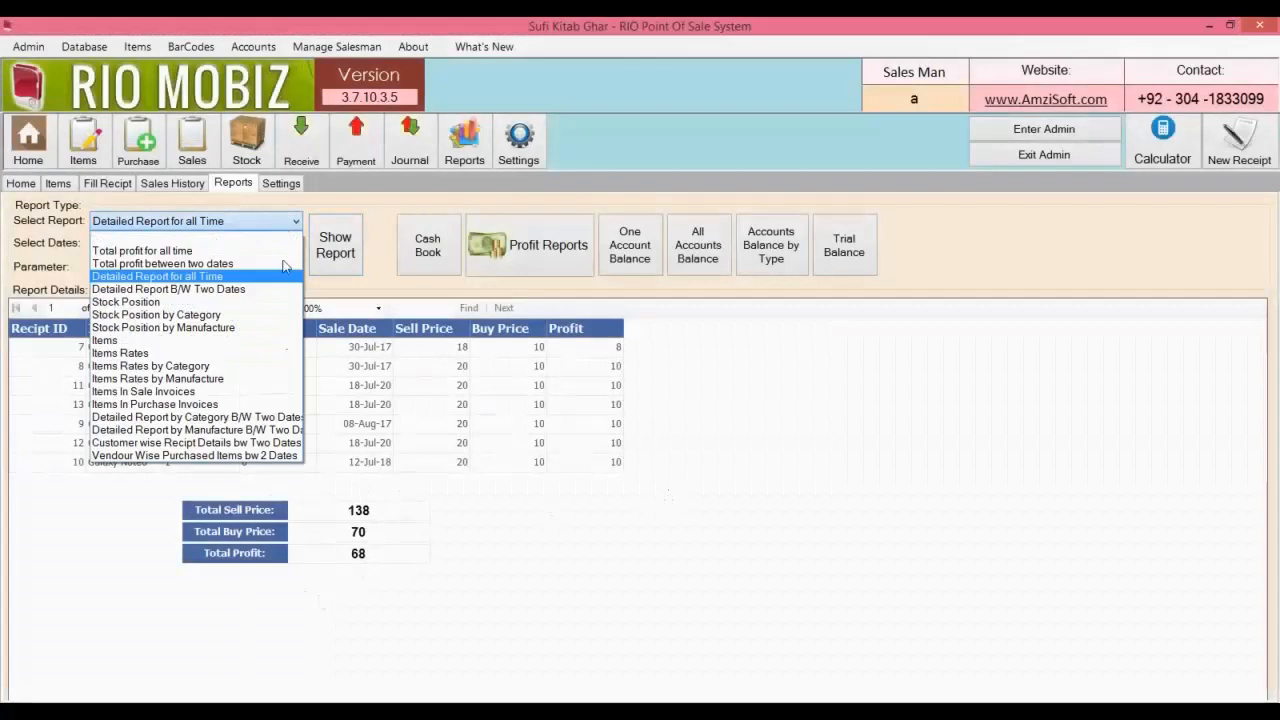
click(266, 458)
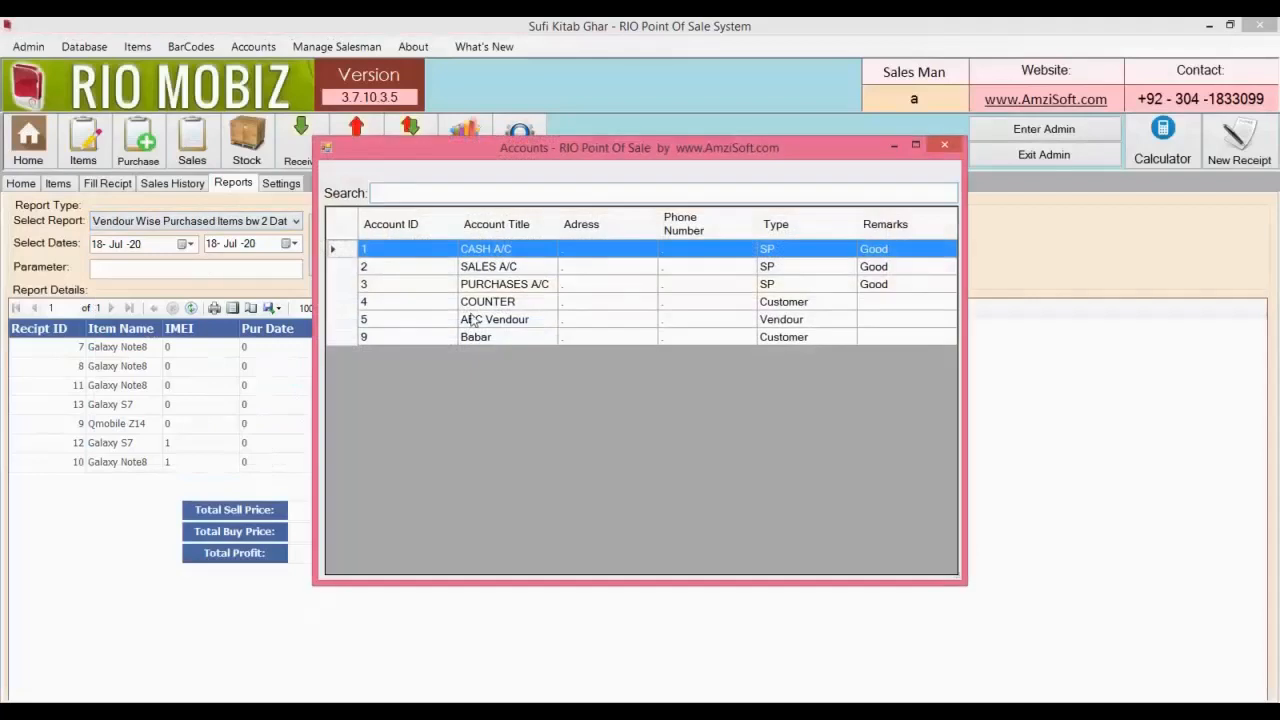
click(481, 321)
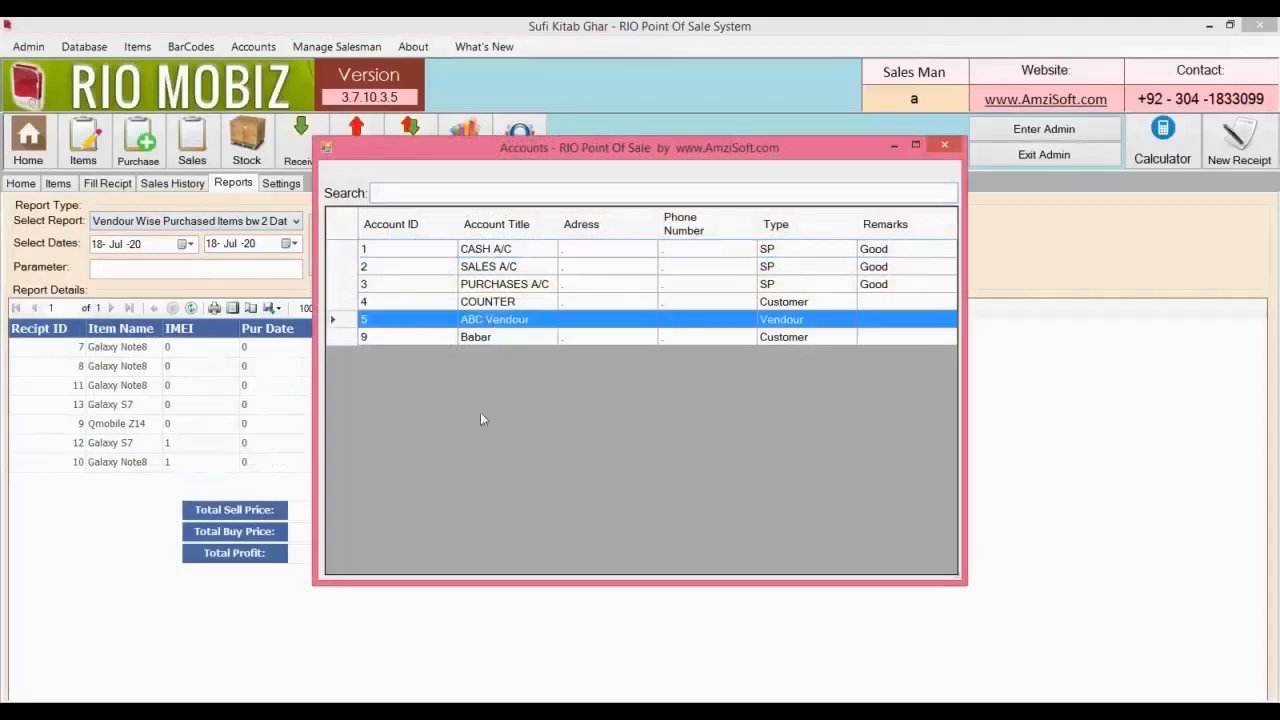
key(Return)
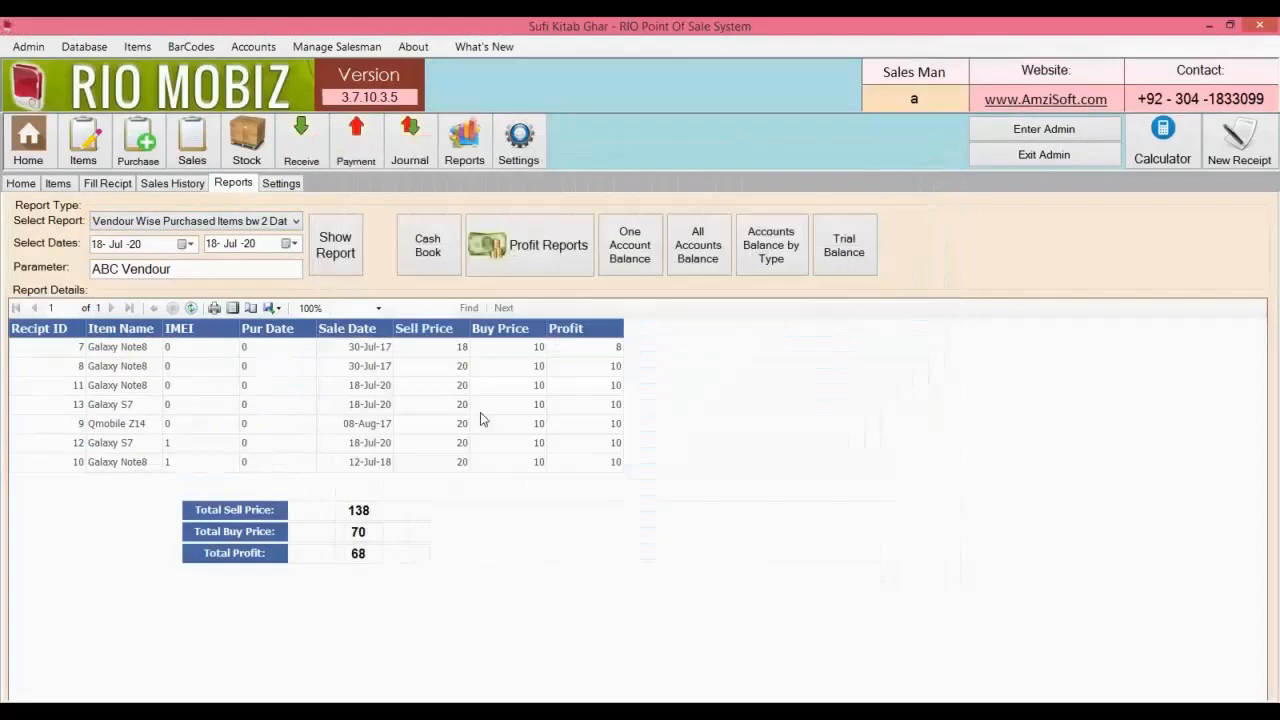
click(358, 262)
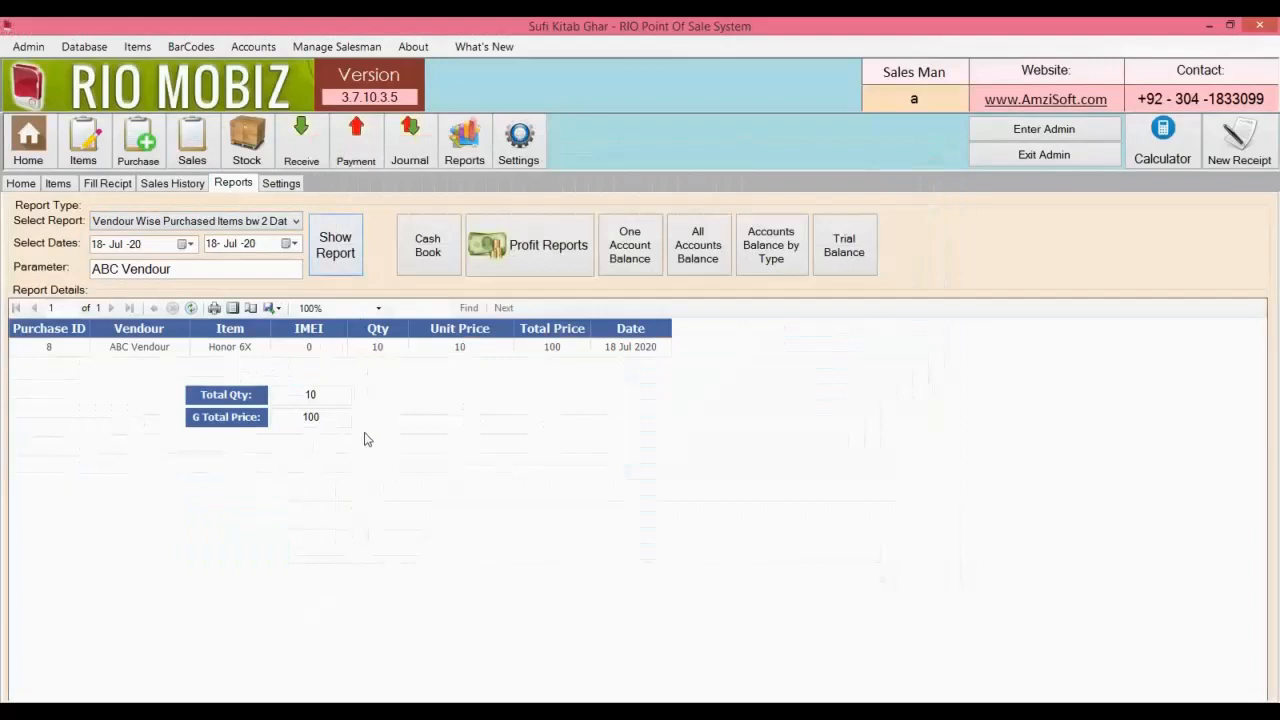
Buy two Galaxy Note8 units with IMEI 10 and 11, skip printing, and refresh the vendor report.
click(155, 161)
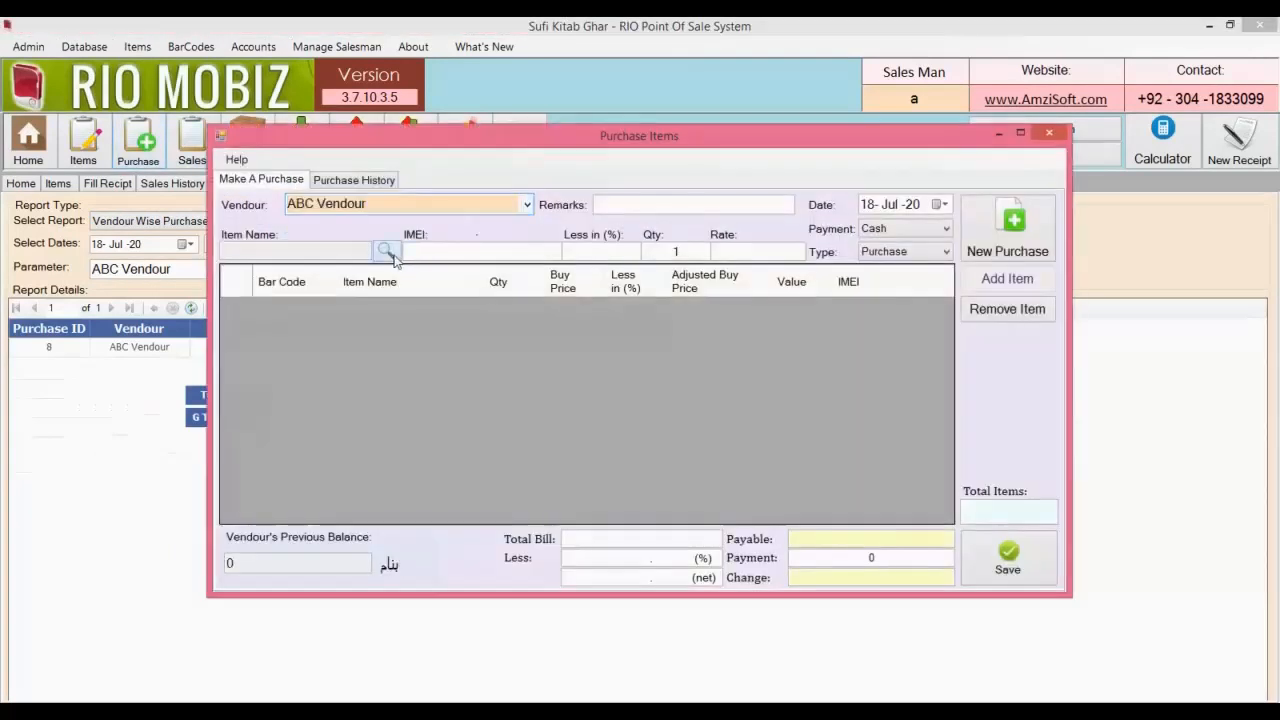
click(386, 252)
double_click(390, 236)
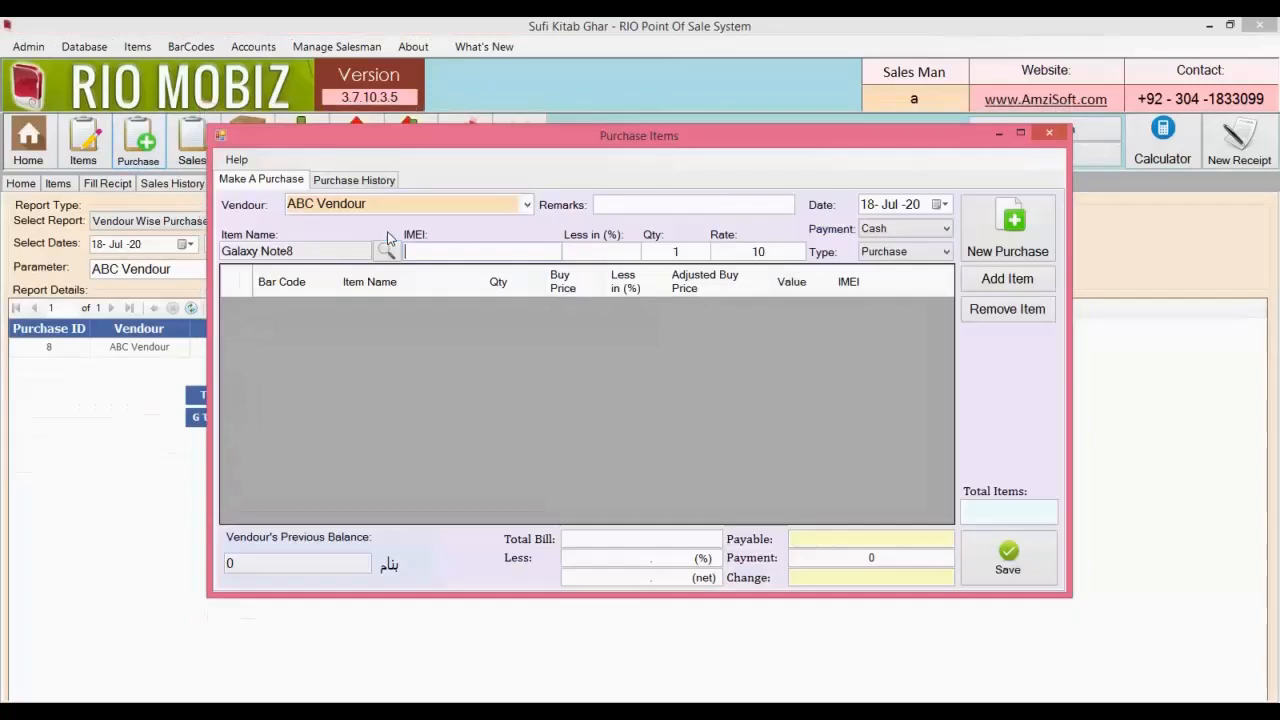
key(Return)
key(Return)
key(Return)
key(Return)
key(Return)
key(Return)
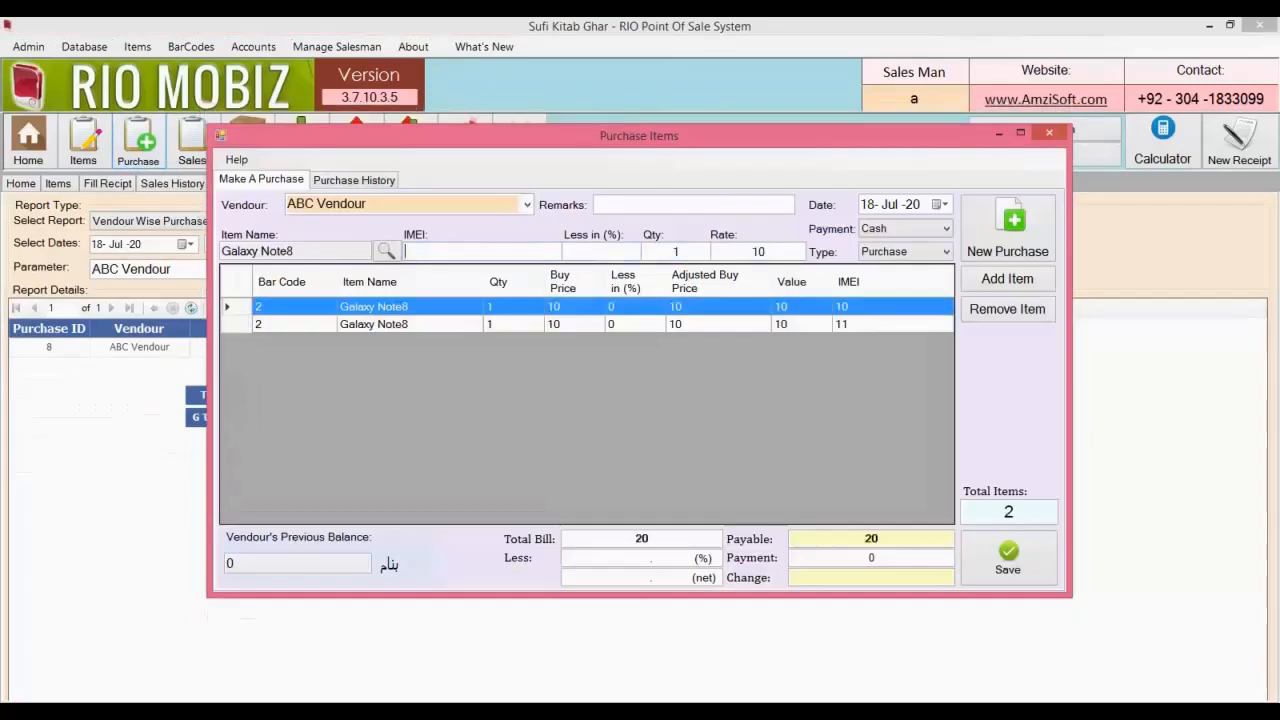
key(Return)
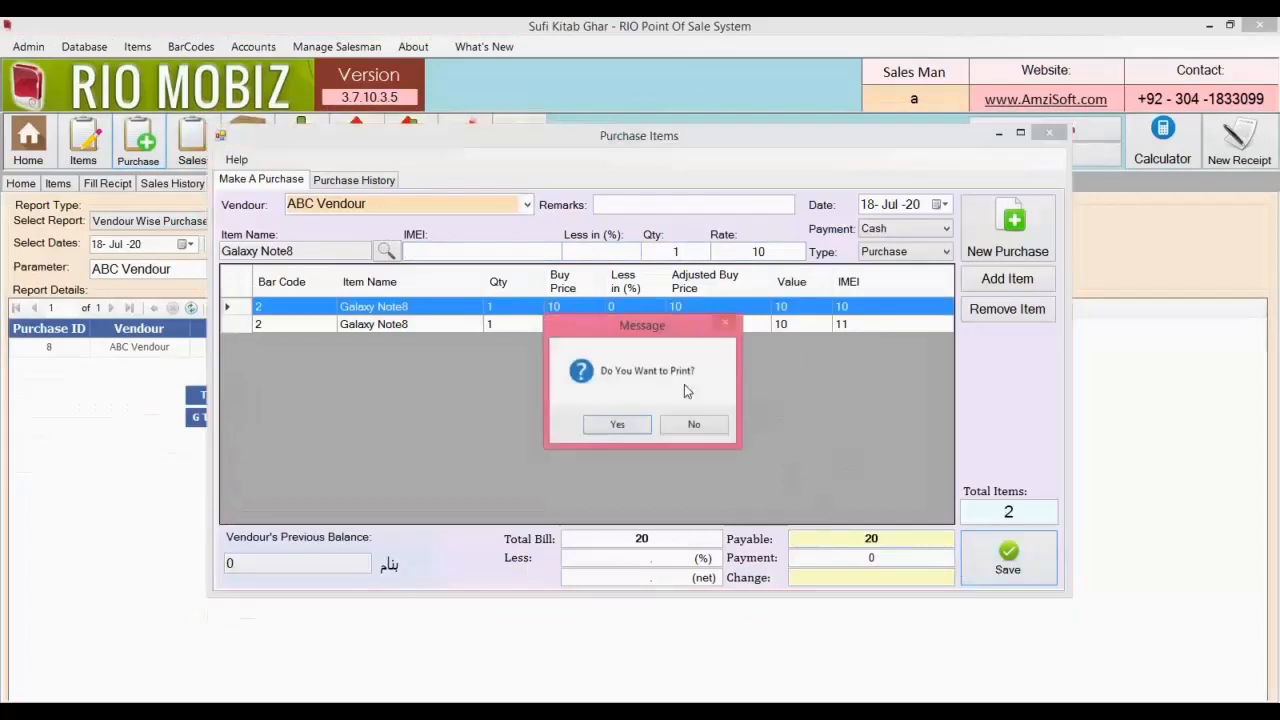
click(691, 424)
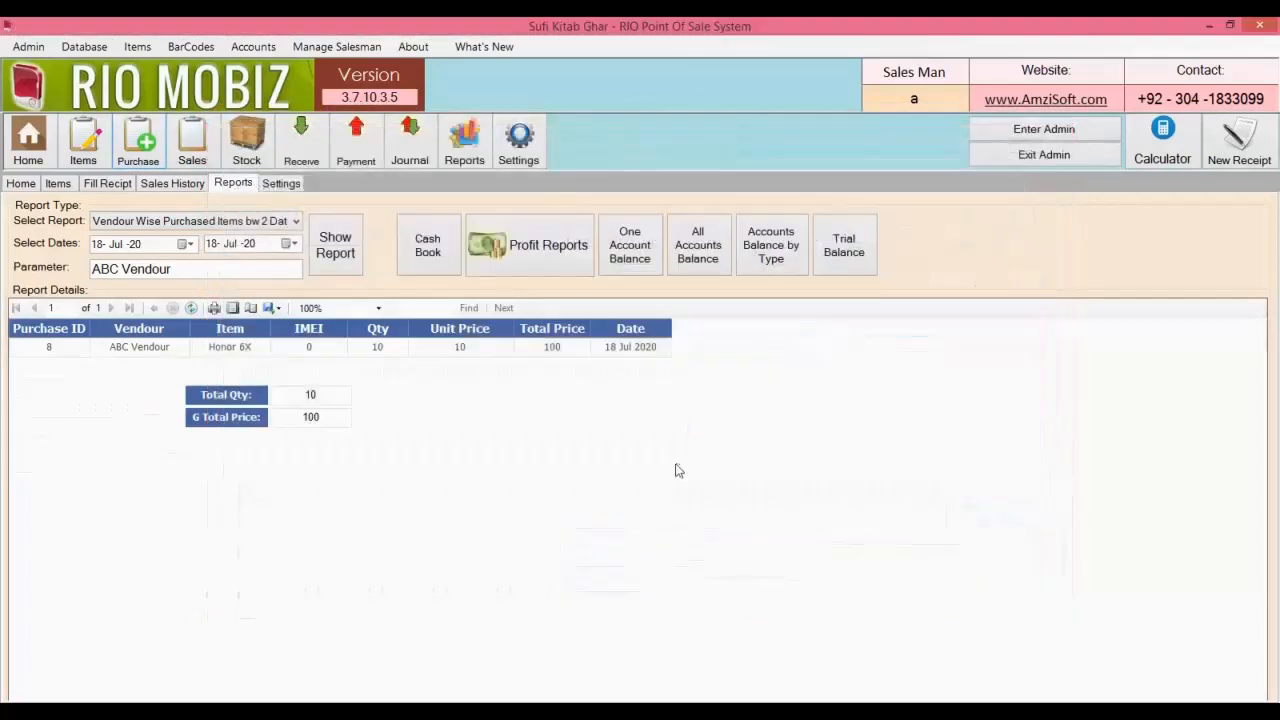
click(352, 258)
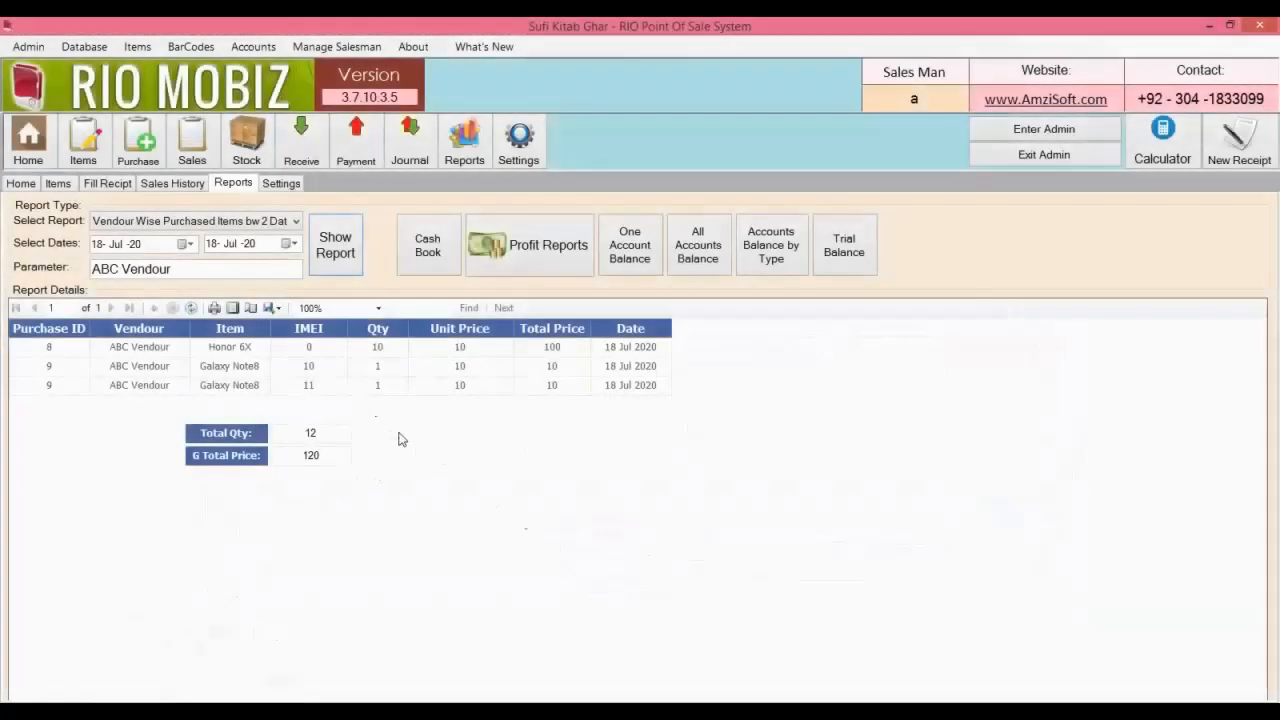
Run Customer wise Recipt Details bw Two Dates for the customer, starting 18-Jul-19.
click(296, 222)
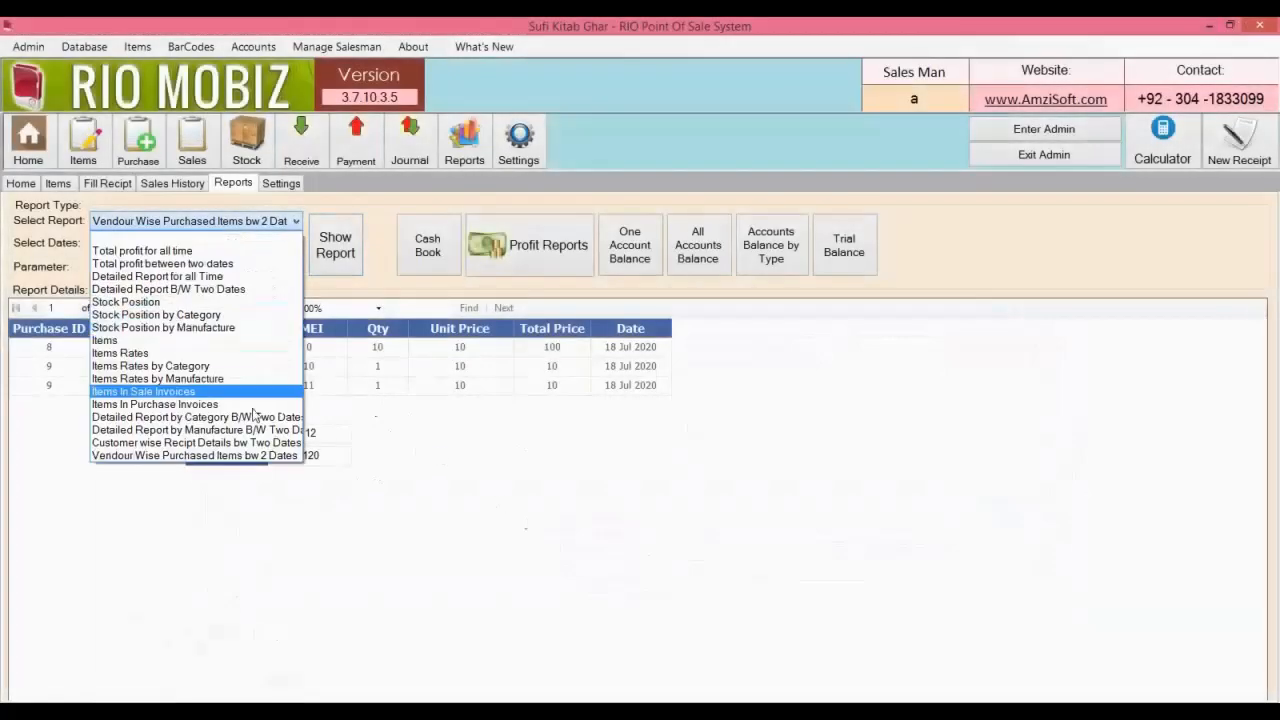
click(251, 443)
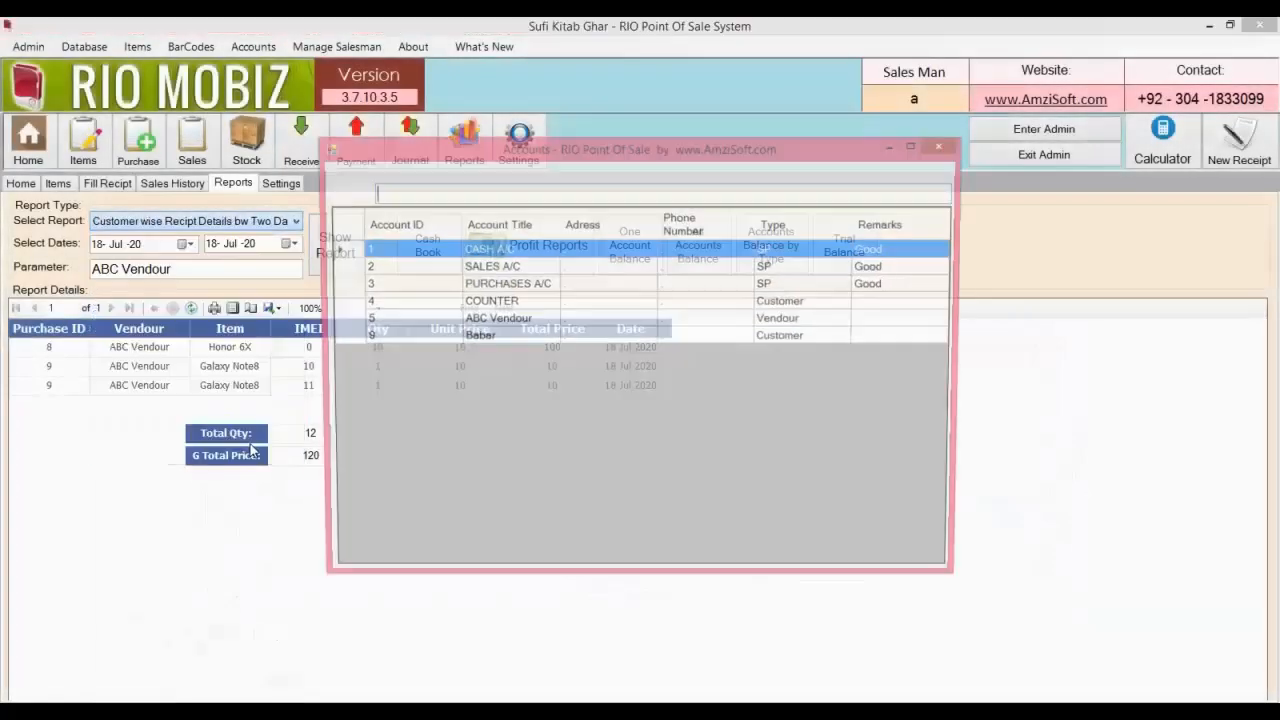
click(489, 340)
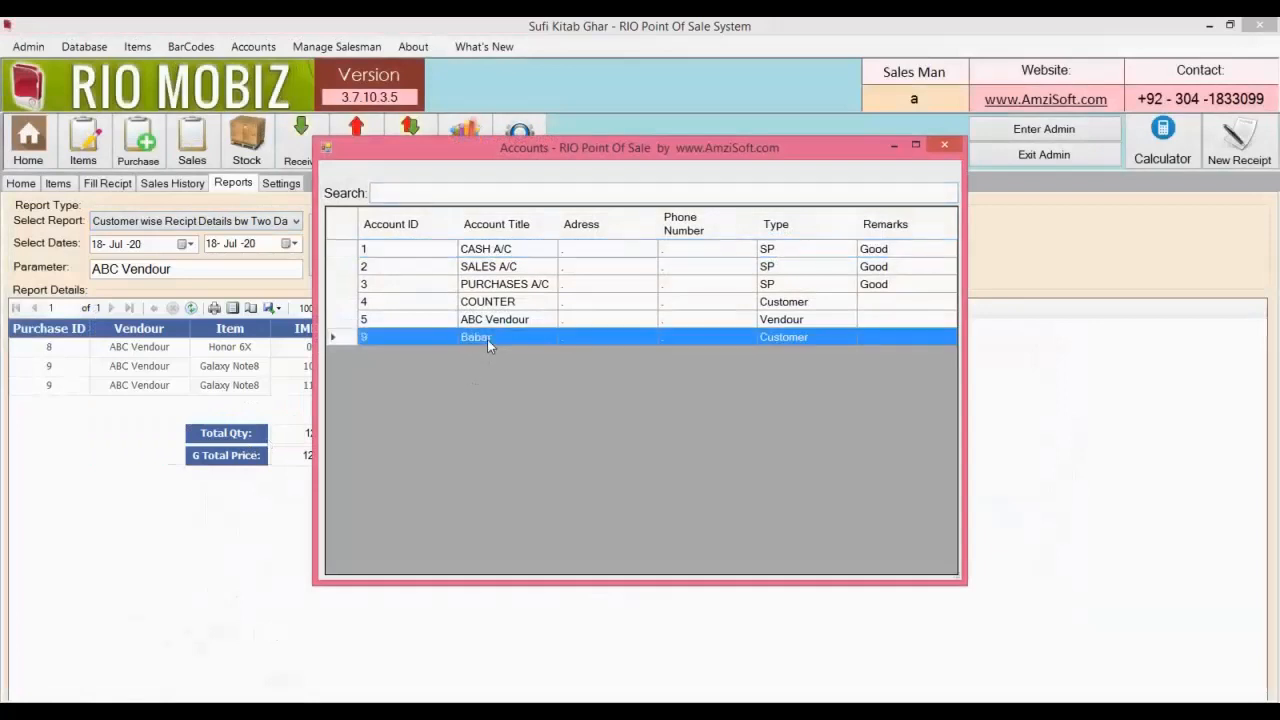
double_click(487, 339)
click(141, 248)
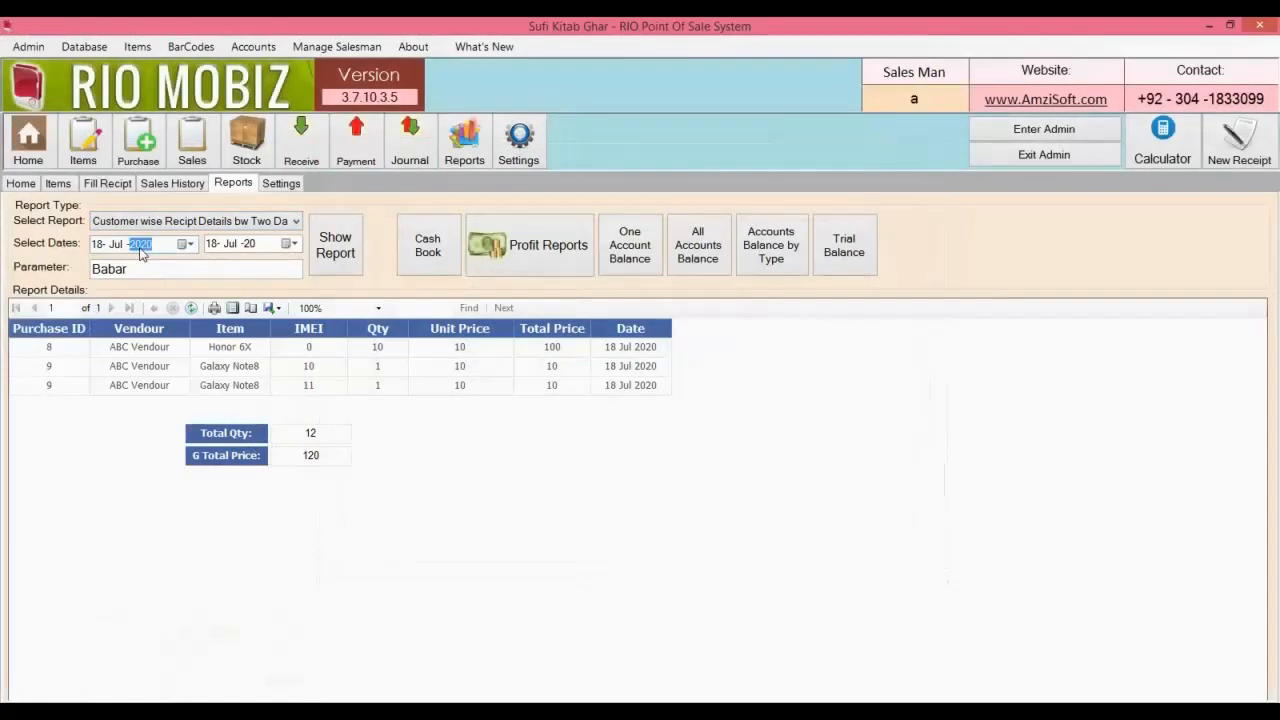
click(352, 256)
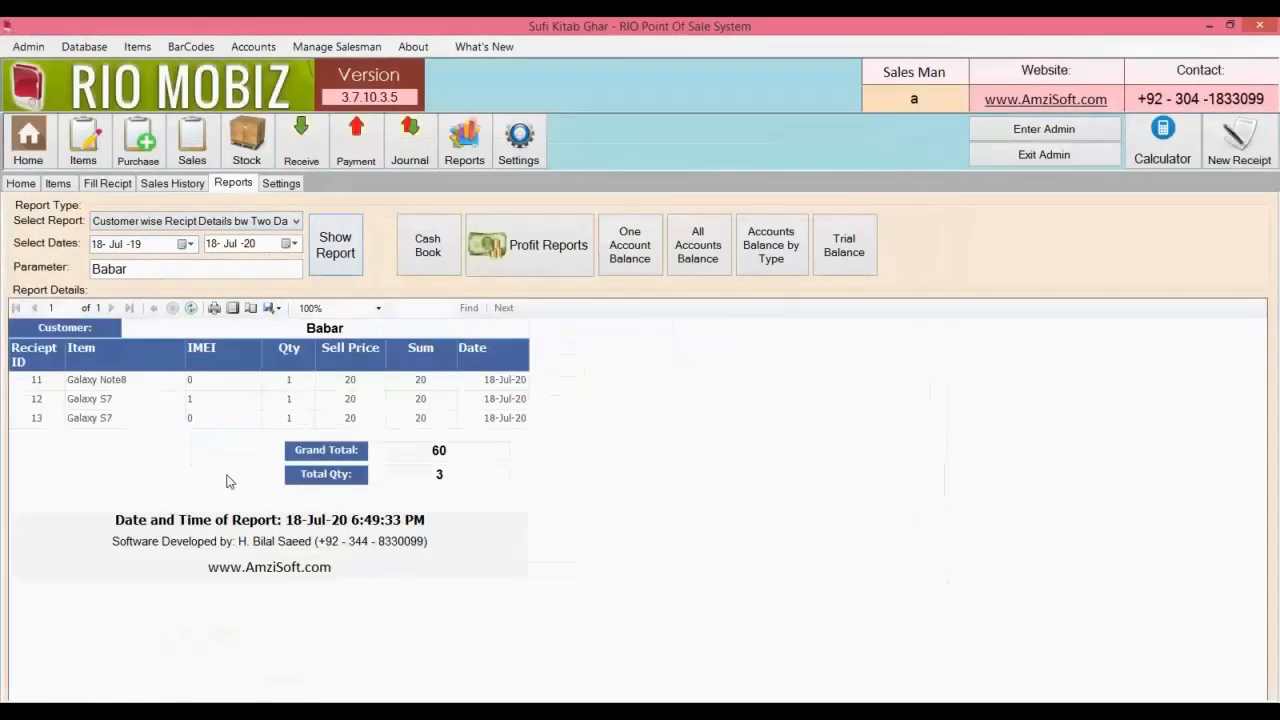